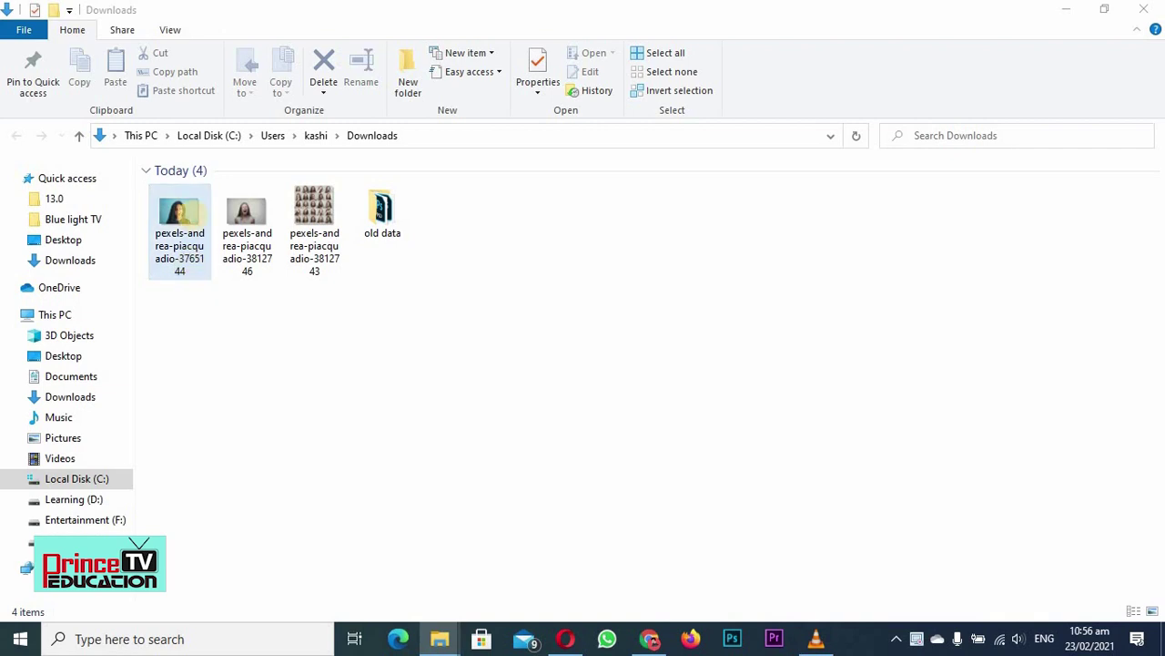
Step: Open the screaming-woman pexels photo from Downloads with Adobe Photoshop CC 2019
{"action": "left_click", "coordinate": [243, 216]}
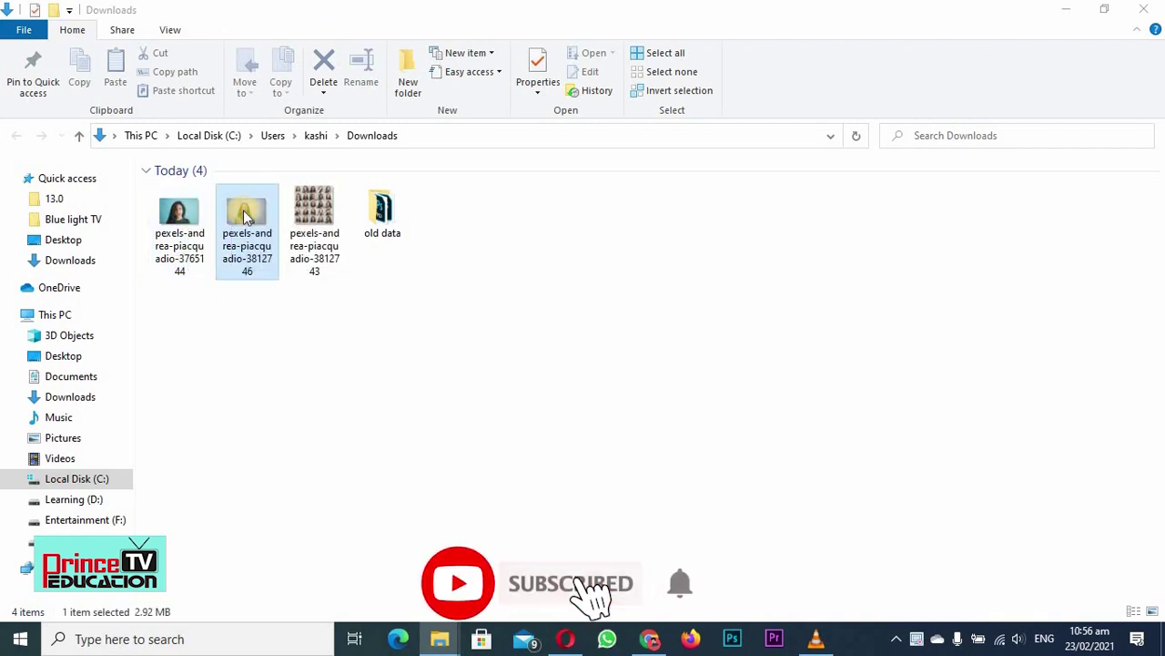
{"action": "right_click", "coordinate": [243, 216]}
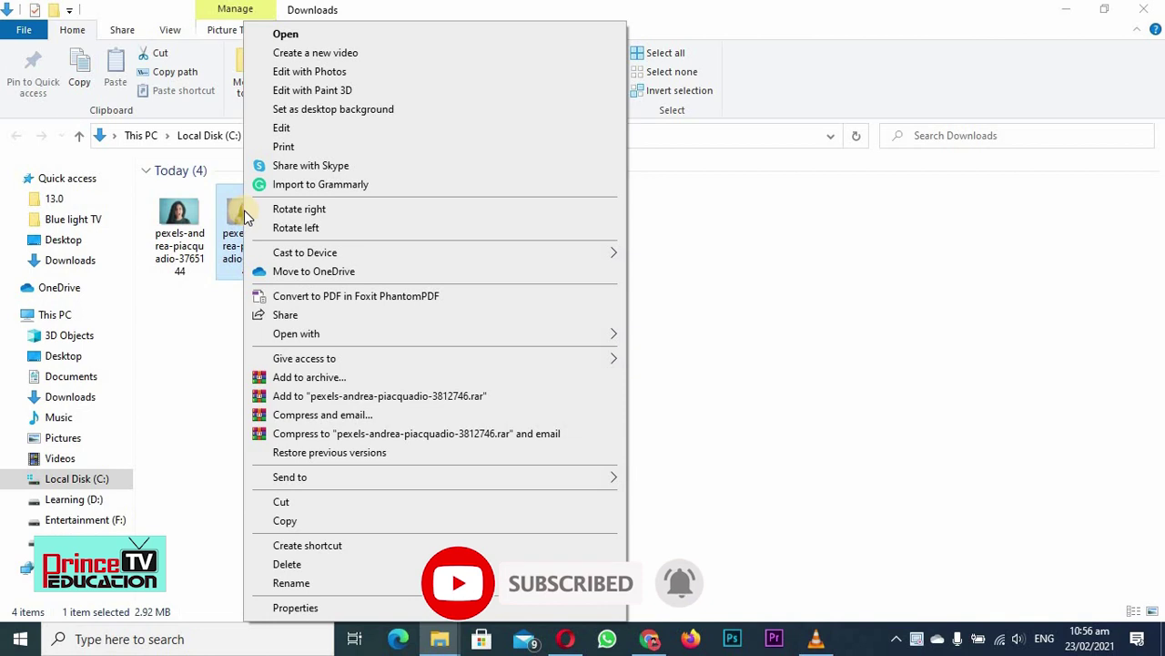
{"action": "mouse_move", "coordinate": [296, 333]}
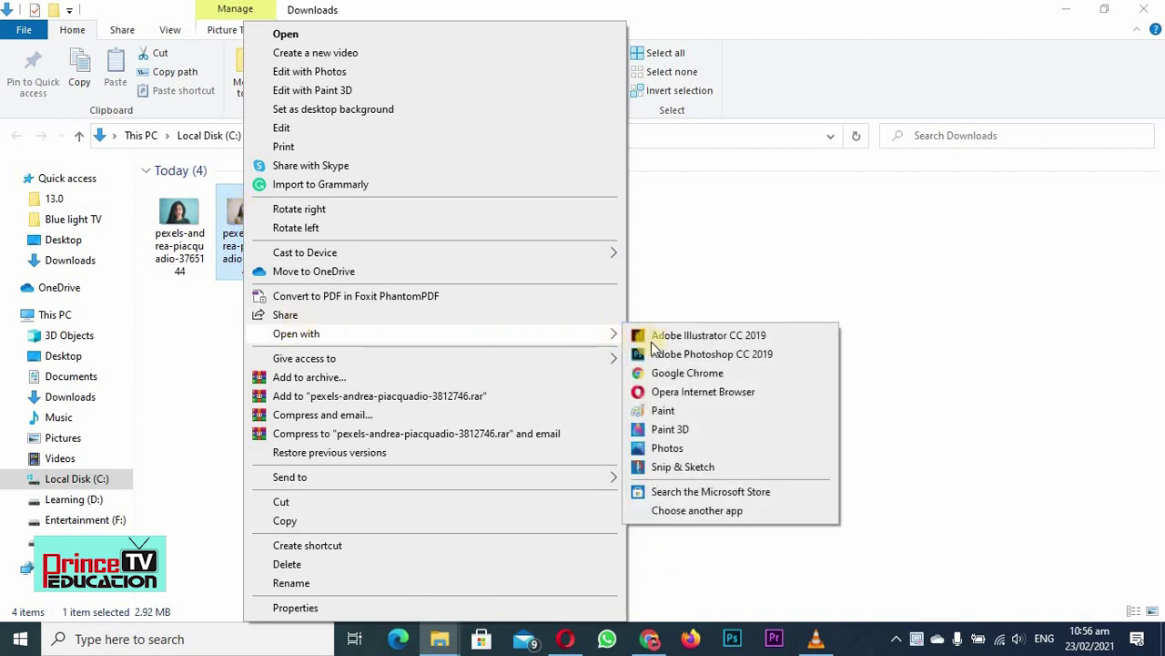
{"action": "left_click", "coordinate": [670, 359]}
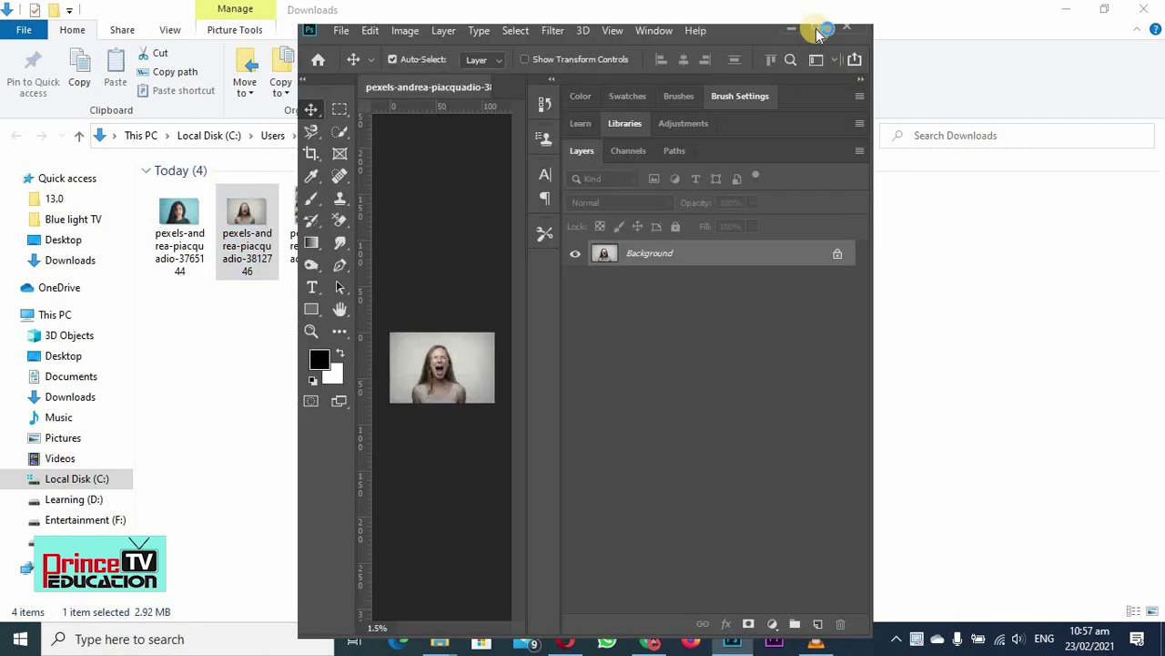
Step: Maximize Photoshop, zoom to 12.5% and pan up to frame her head, then choose Quick Selection
{"action": "left_click", "coordinate": [819, 30]}
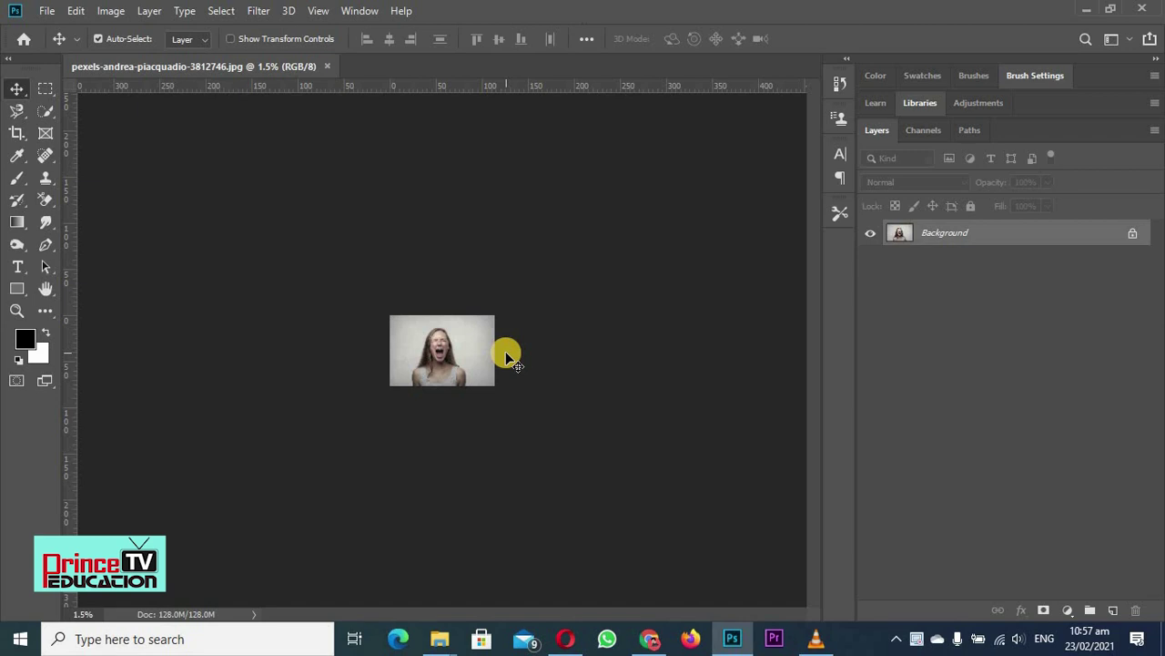
{"action": "key", "text": "z"}
{"action": "left_click", "coordinate": [437, 352]}
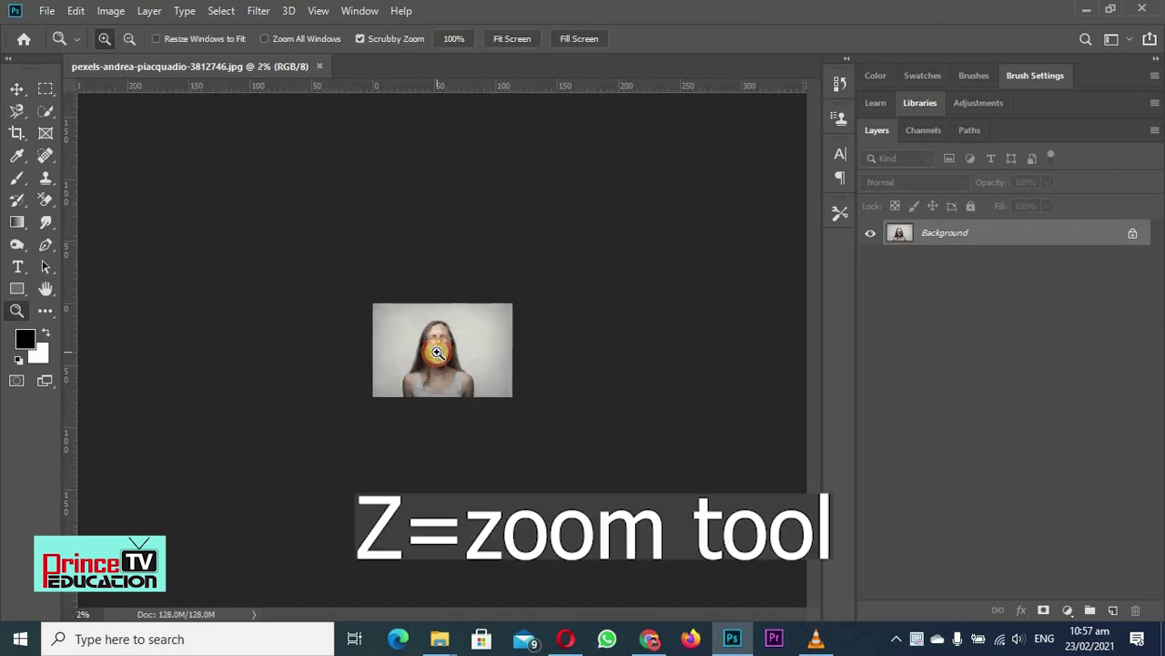
{"action": "left_click", "coordinate": [437, 352]}
{"action": "left_click", "coordinate": [437, 353]}
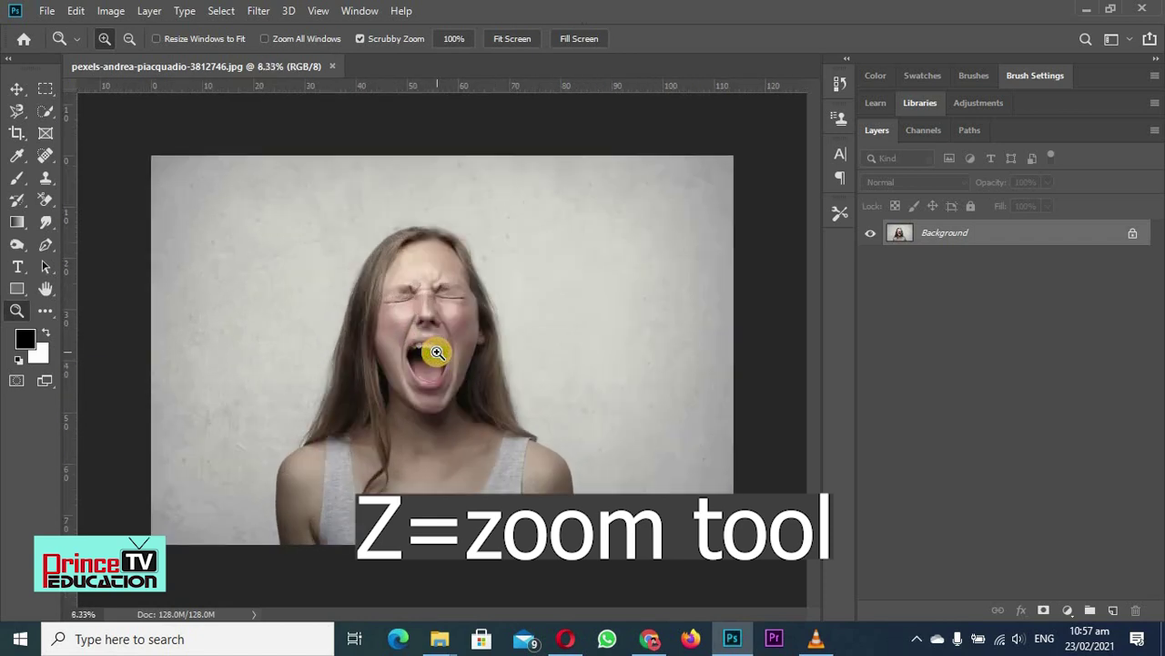
{"action": "left_click", "coordinate": [437, 352]}
{"action": "key", "text": "v"}
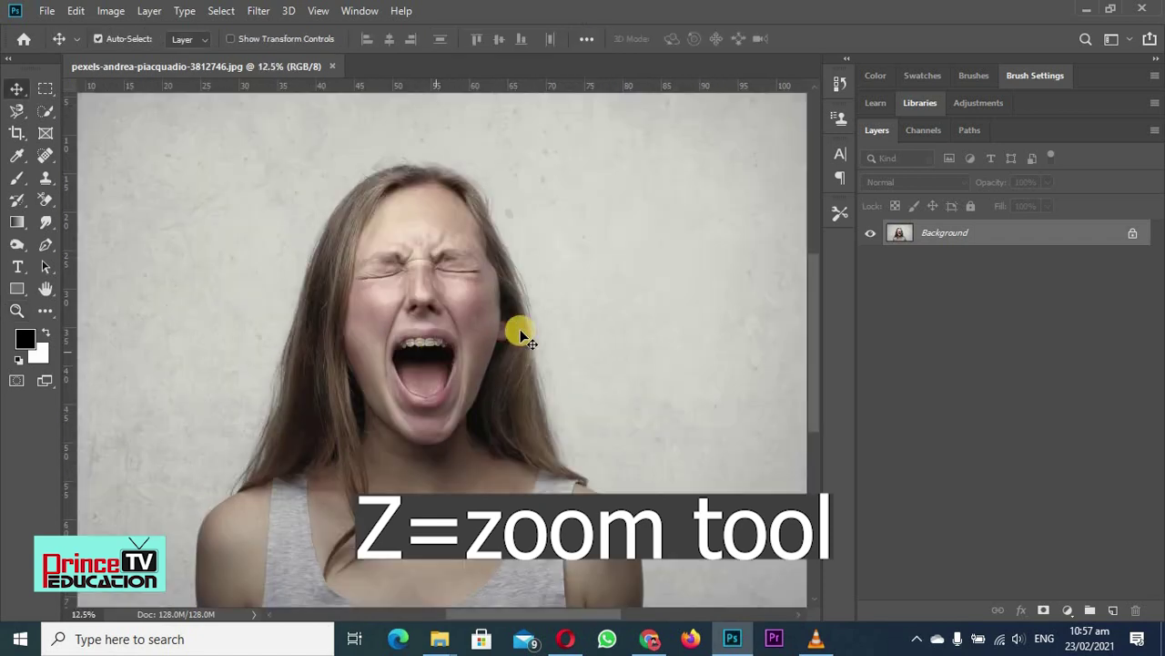
{"action": "left_click_drag", "start_coordinate": [411, 402], "coordinate": [412, 355]}
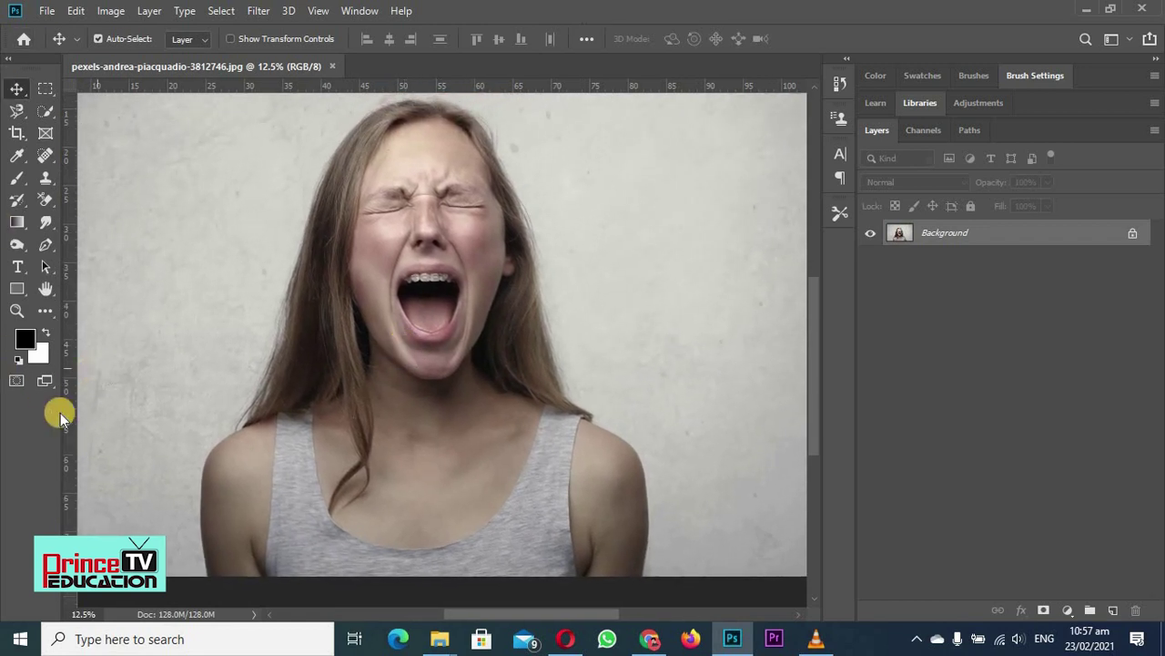
{"action": "left_click", "coordinate": [46, 114]}
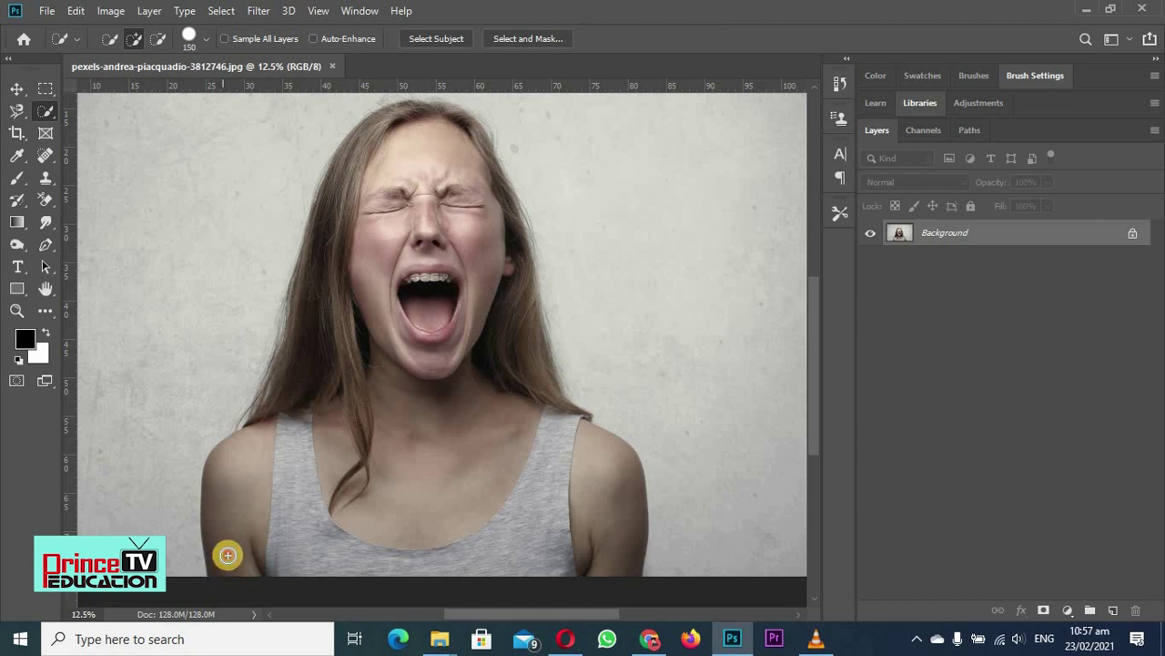
Step: Brush Quick Selection over the woman's hair and body, then enter Select and Mask
{"action": "mouse_move", "coordinate": [227, 554]}
{"action": "left_mouse_down"}
{"action": "mouse_move", "coordinate": [242, 507]}
{"action": "mouse_move", "coordinate": [291, 468]}
{"action": "mouse_move", "coordinate": [297, 370]}
{"action": "mouse_move", "coordinate": [380, 164]}
{"action": "mouse_move", "coordinate": [416, 161]}
{"action": "mouse_move", "coordinate": [447, 124]}
{"action": "mouse_move", "coordinate": [495, 229]}
{"action": "mouse_move", "coordinate": [520, 486]}
{"action": "mouse_move", "coordinate": [580, 494]}
{"action": "left_mouse_up"}
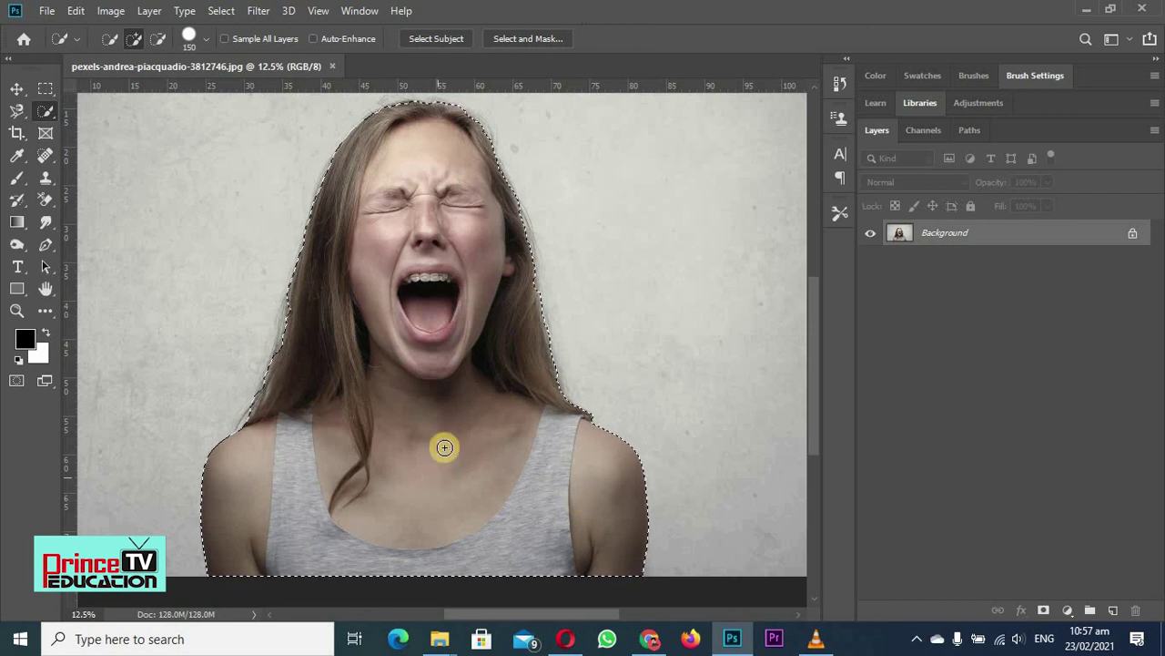
{"action": "left_click", "coordinate": [531, 40]}
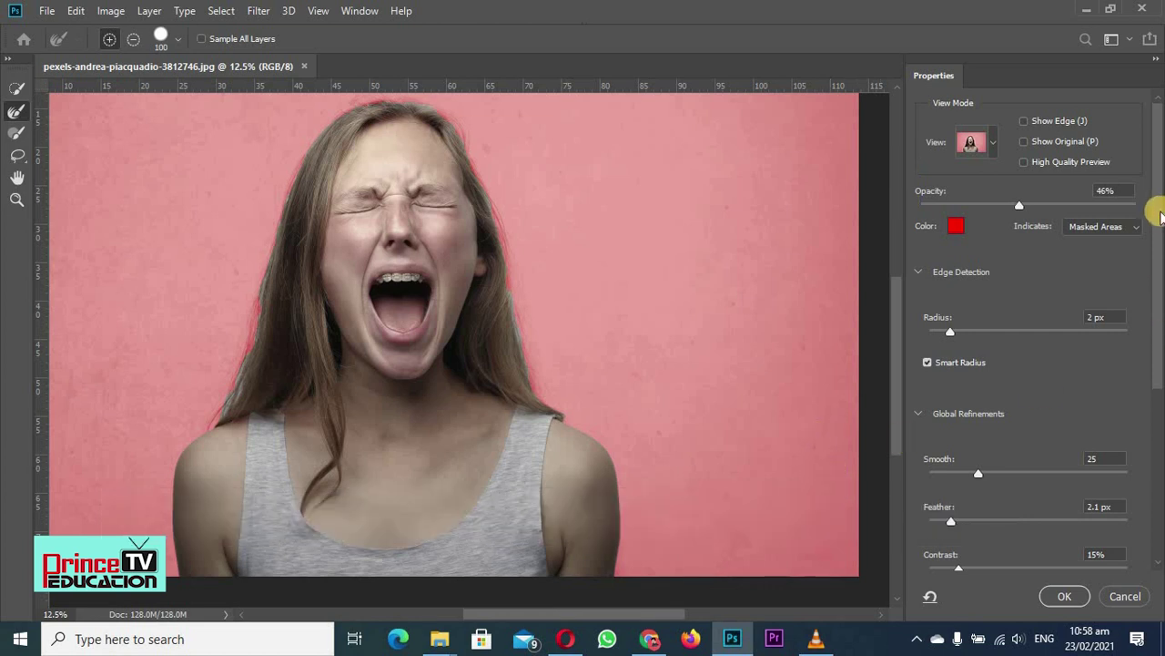
Step: Set Global Refinements to Smooth 13, Feather 1.7 px and Contrast 3% in Overlay view
{"action": "mouse_move", "coordinate": [1158, 235]}
{"action": "left_mouse_down"}
{"action": "mouse_move", "coordinate": [1158, 290]}
{"action": "mouse_move", "coordinate": [1159, 232]}
{"action": "left_mouse_up"}
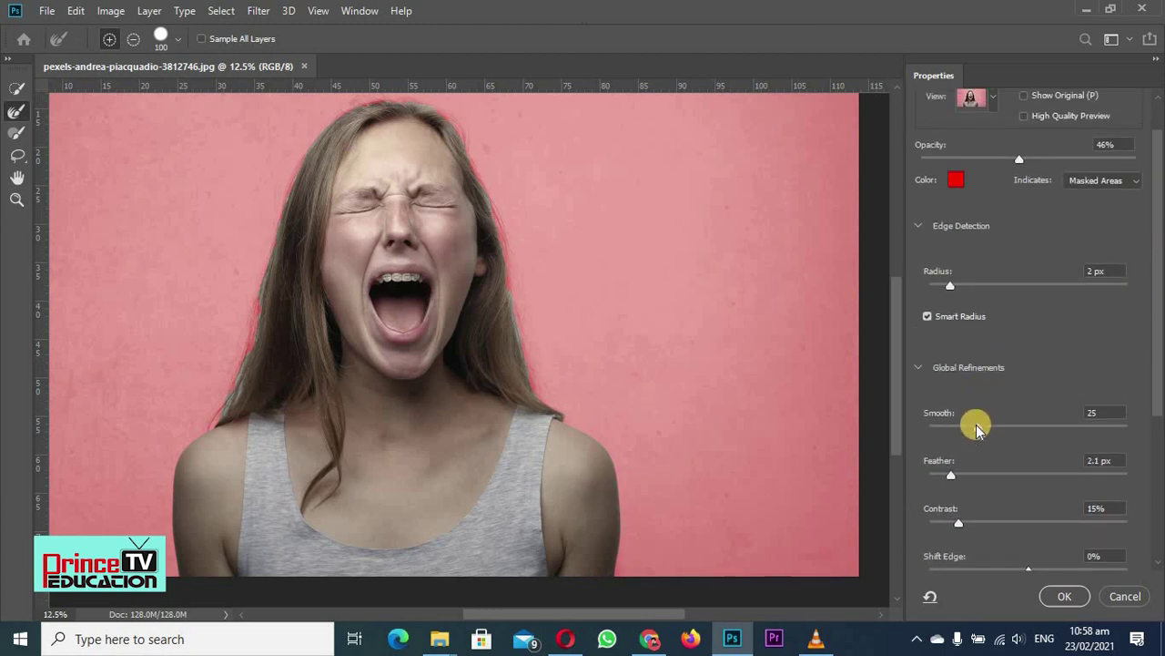
{"action": "left_click_drag", "start_coordinate": [967, 428], "coordinate": [955, 427]}
{"action": "left_click_drag", "start_coordinate": [950, 474], "coordinate": [947, 474]}
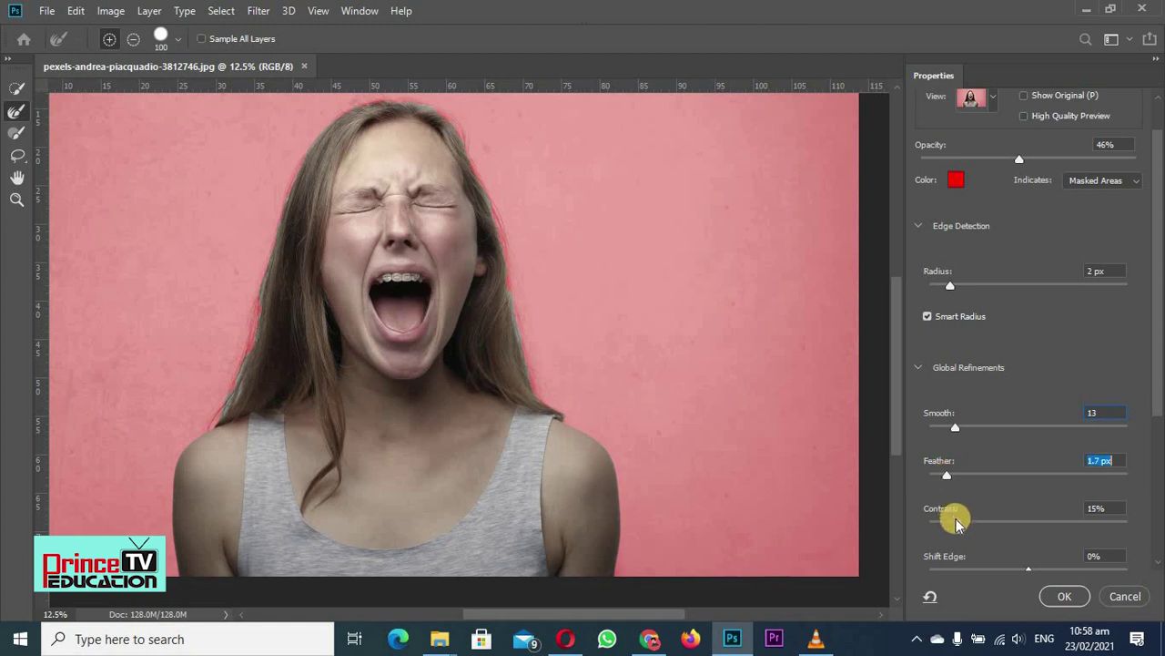
{"action": "left_click_drag", "start_coordinate": [958, 522], "coordinate": [934, 525]}
{"action": "left_click_drag", "start_coordinate": [1158, 301], "coordinate": [1159, 338]}
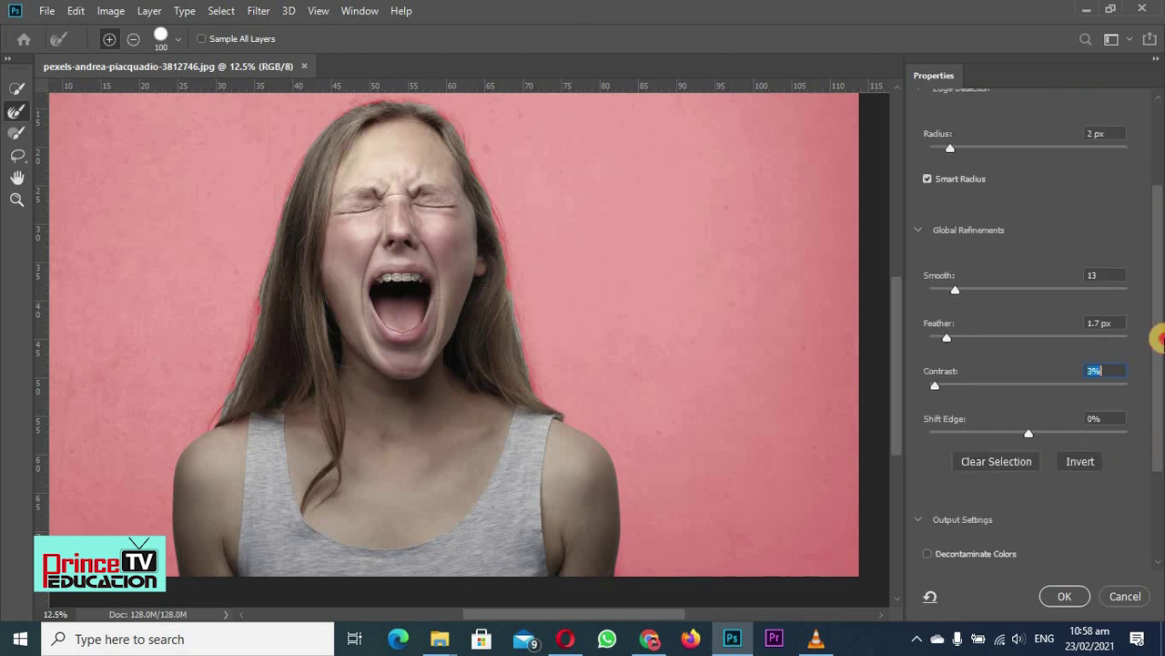
{"action": "key", "text": "m"}
{"action": "left_click_drag", "start_coordinate": [1156, 283], "coordinate": [1157, 201]}
{"action": "key", "text": "o"}
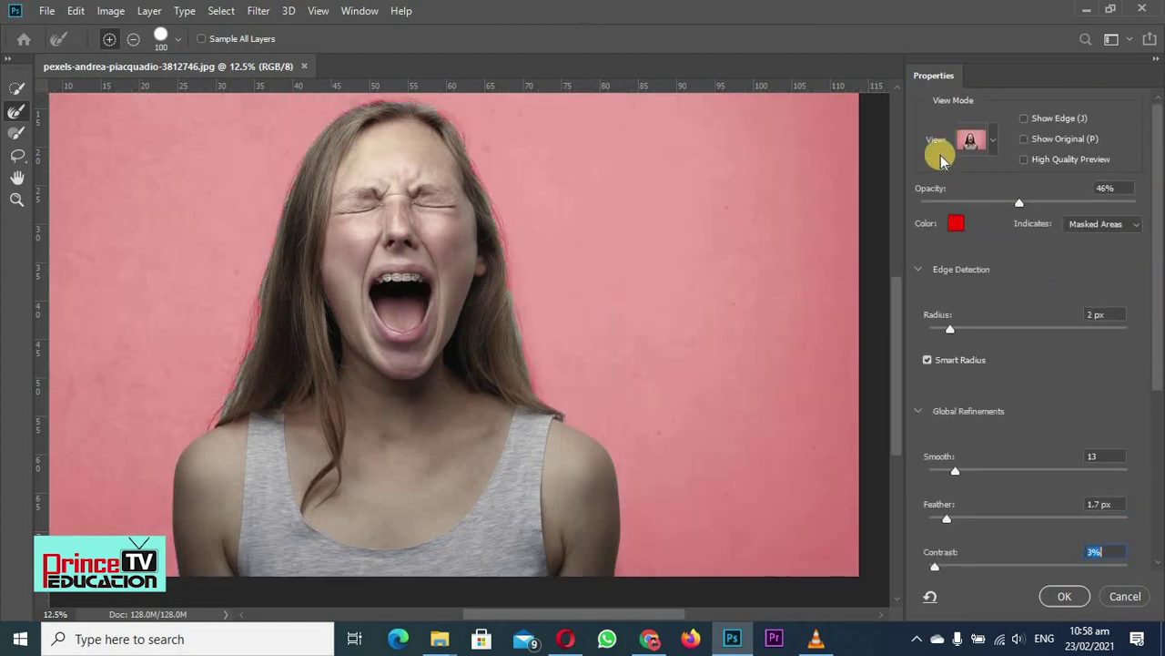
{"action": "left_click", "coordinate": [260, 298]}
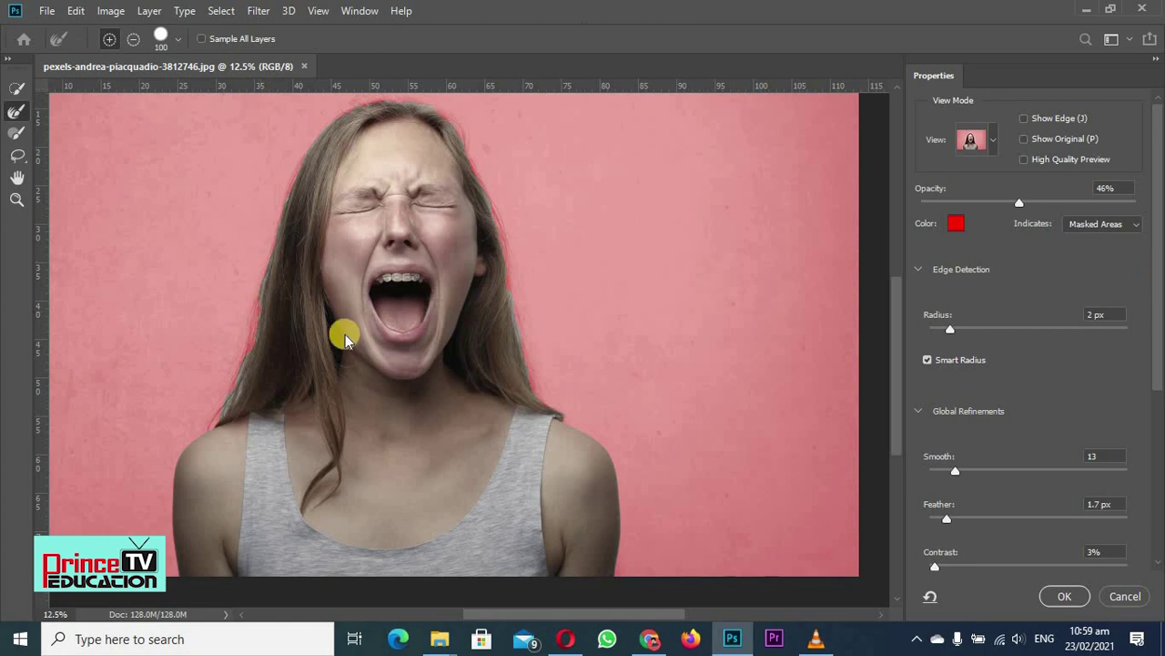
Step: Brush the hair edge with the Refine Edge Brush, checking Marching Ants and Overlay previews
{"action": "left_click", "coordinate": [16, 110]}
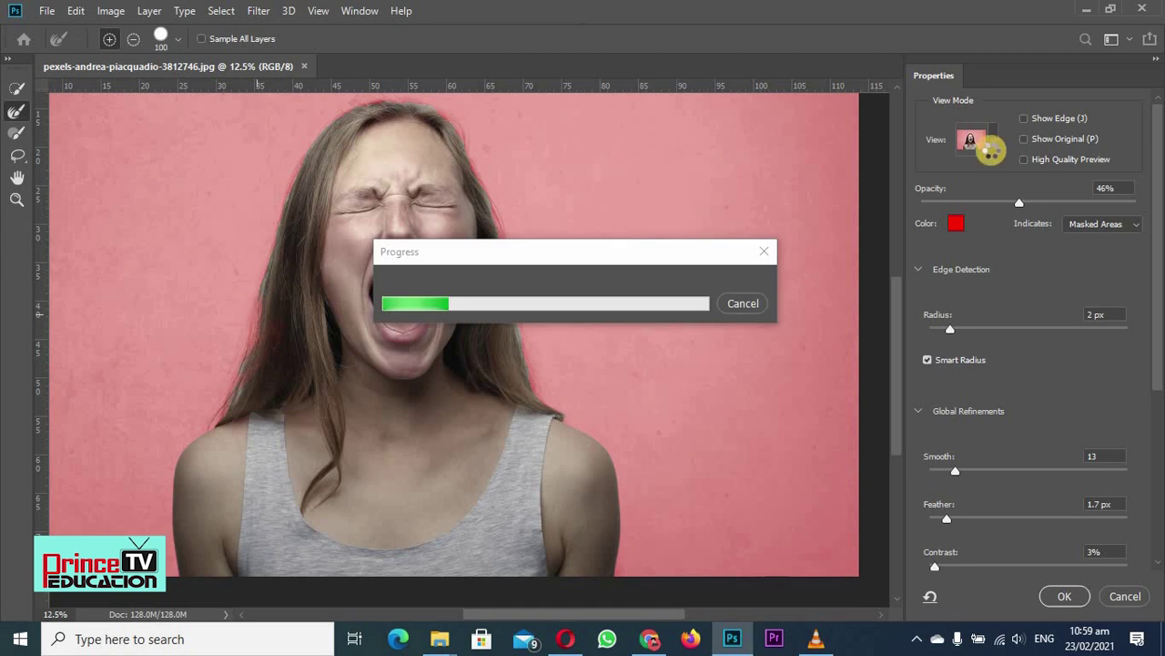
{"action": "left_click", "coordinate": [992, 140]}
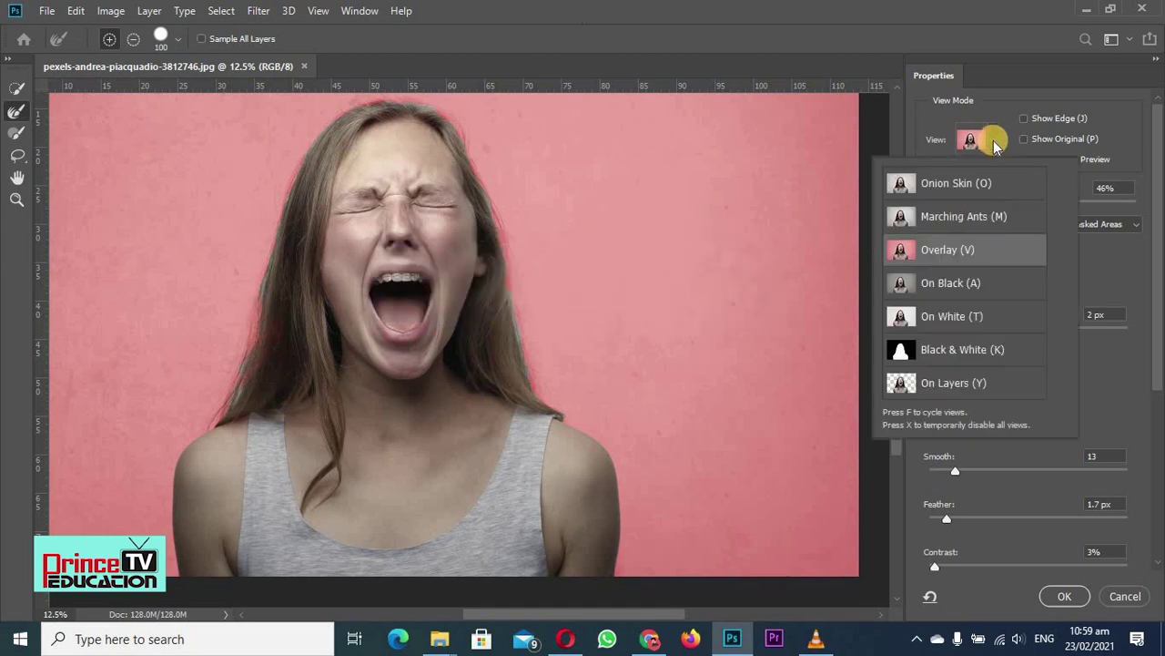
{"action": "left_click", "coordinate": [947, 217]}
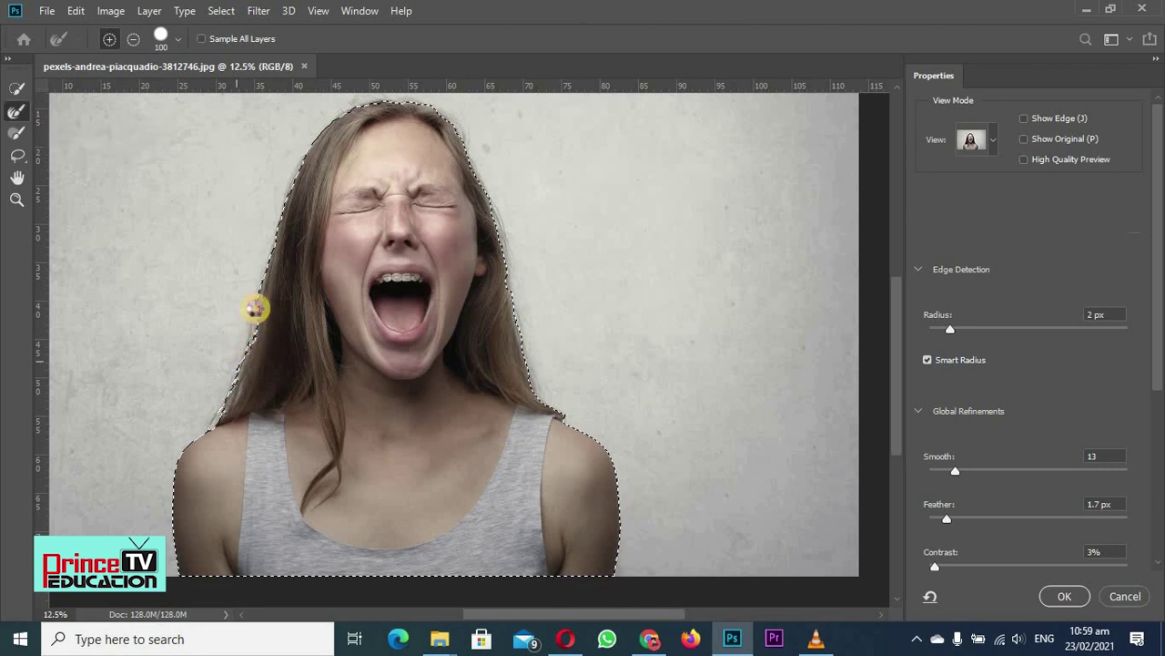
{"action": "left_click", "coordinate": [992, 140]}
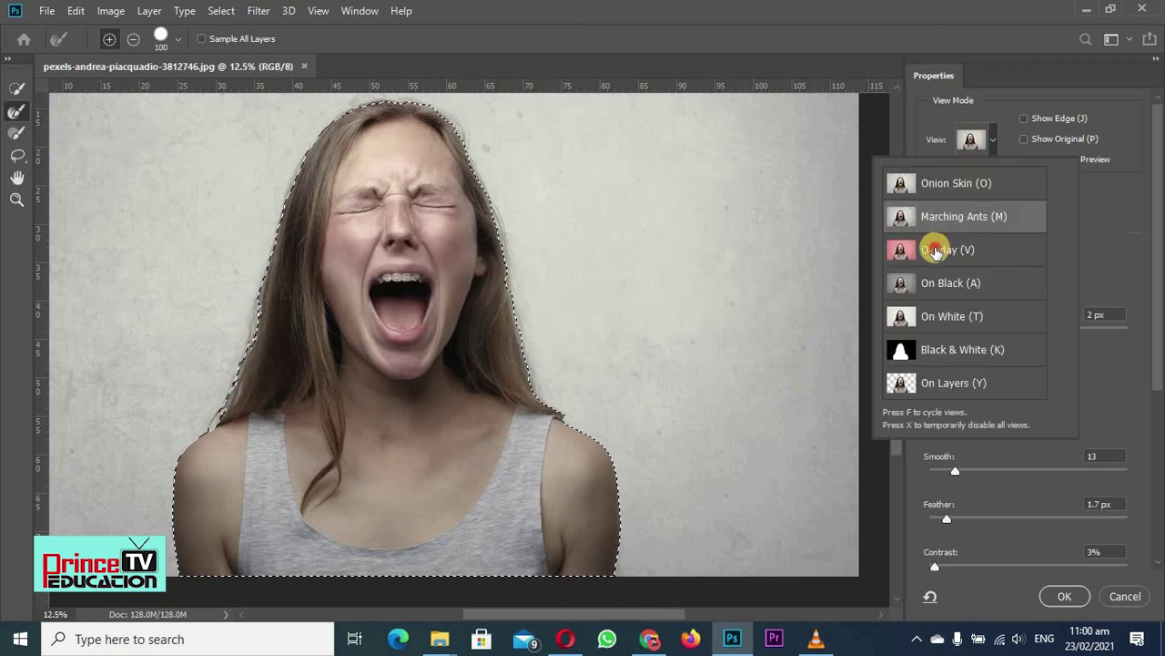
{"action": "left_click", "coordinate": [936, 250]}
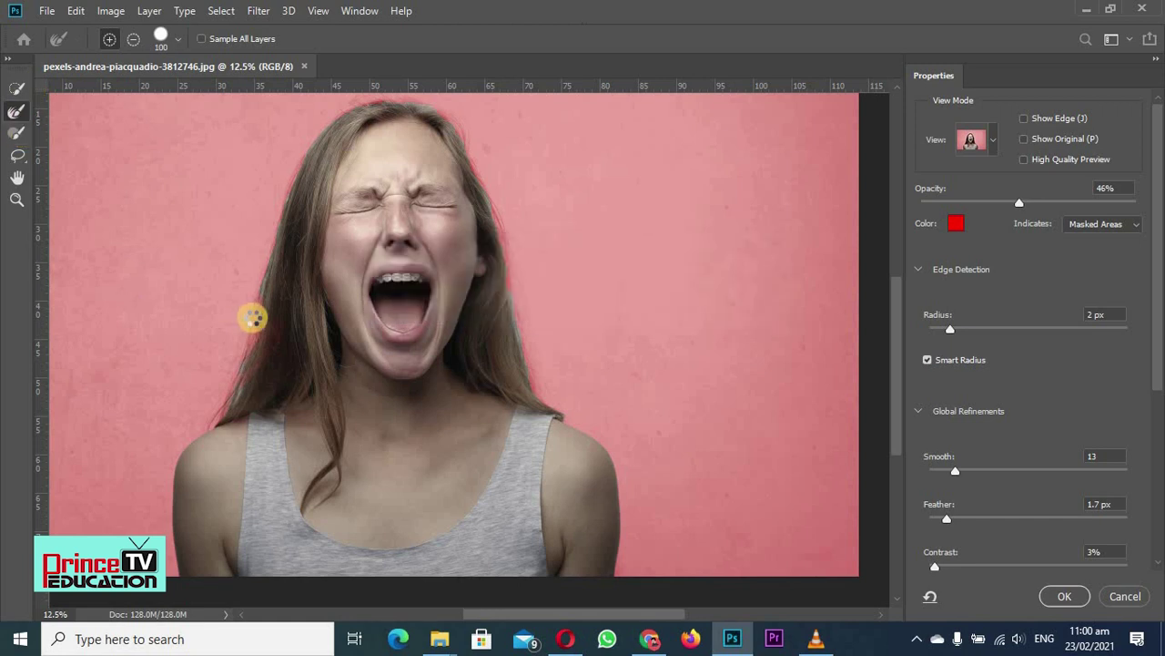
{"action": "left_click_drag", "start_coordinate": [252, 316], "coordinate": [251, 343]}
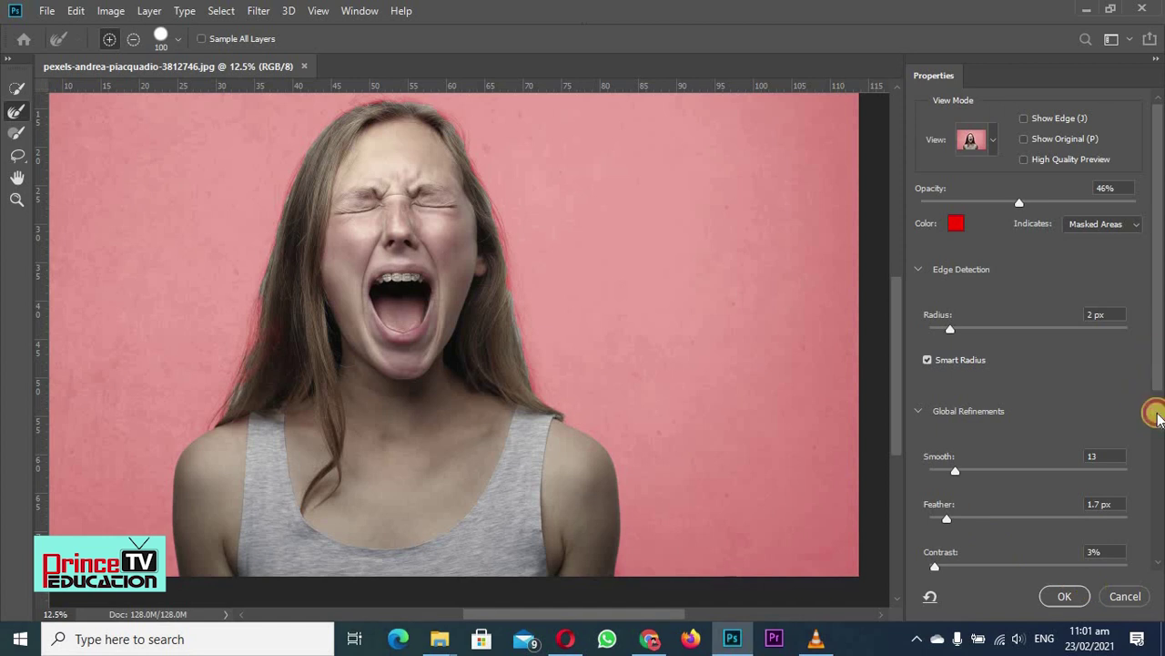
{"action": "left_click_drag", "start_coordinate": [1152, 338], "coordinate": [1151, 424]}
Step: Apply the cutout, then create a new A4 (210 × 297 mm, 300 ppi) document with black background
{"action": "left_click", "coordinate": [1071, 601]}
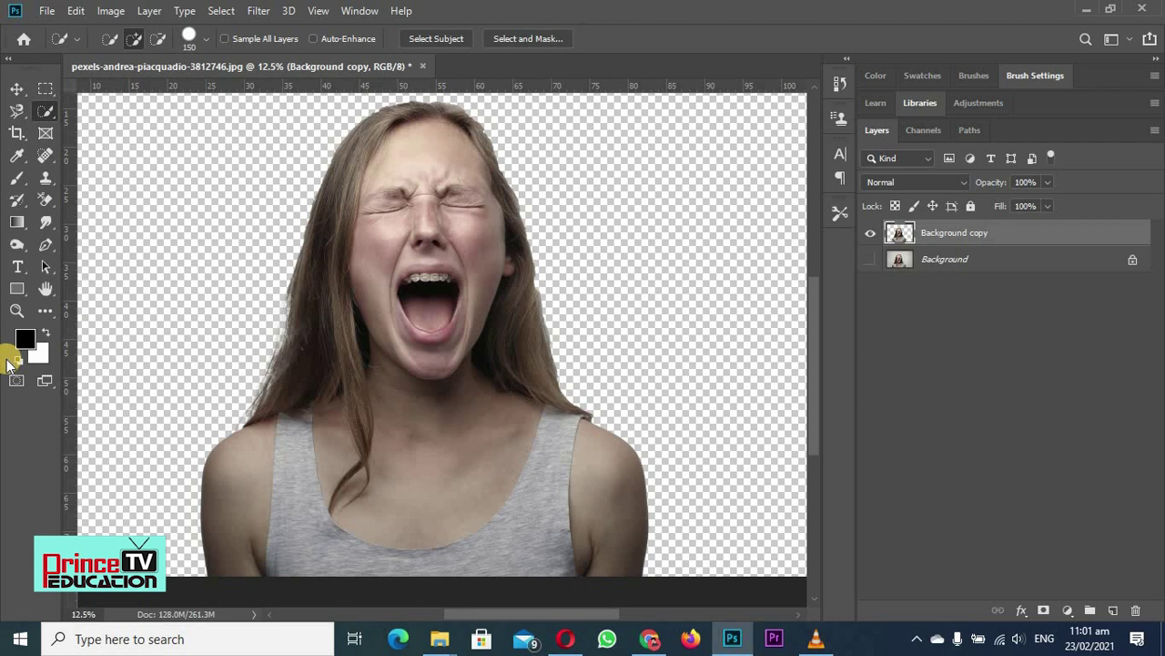
{"action": "left_click", "coordinate": [47, 12]}
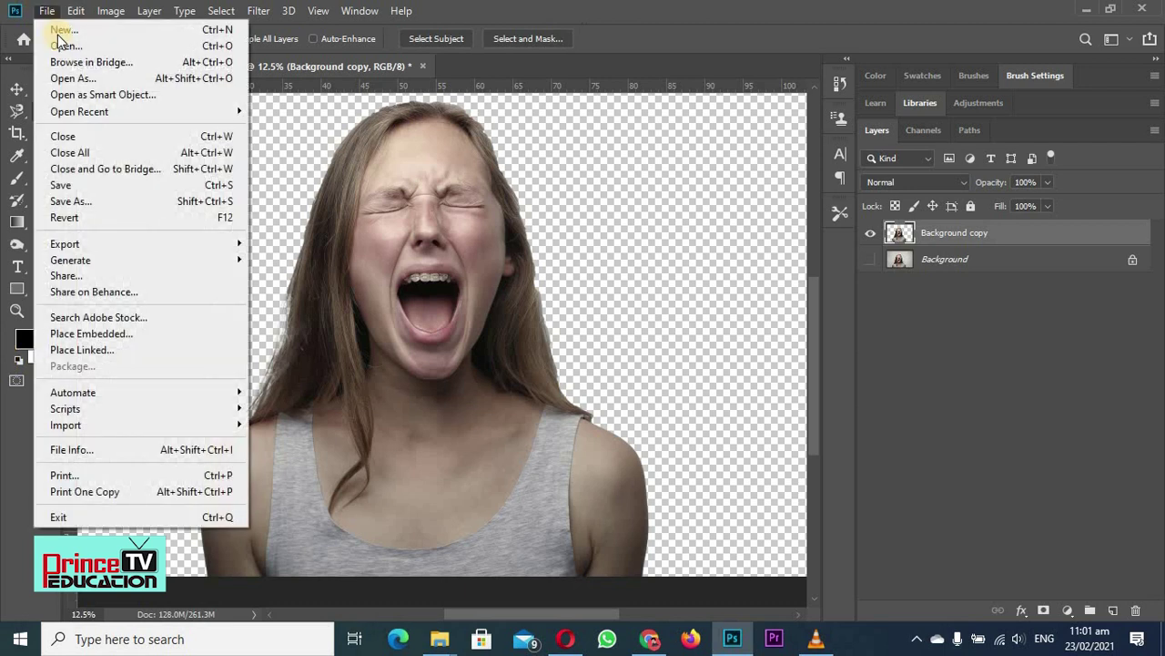
{"action": "left_click", "coordinate": [63, 34]}
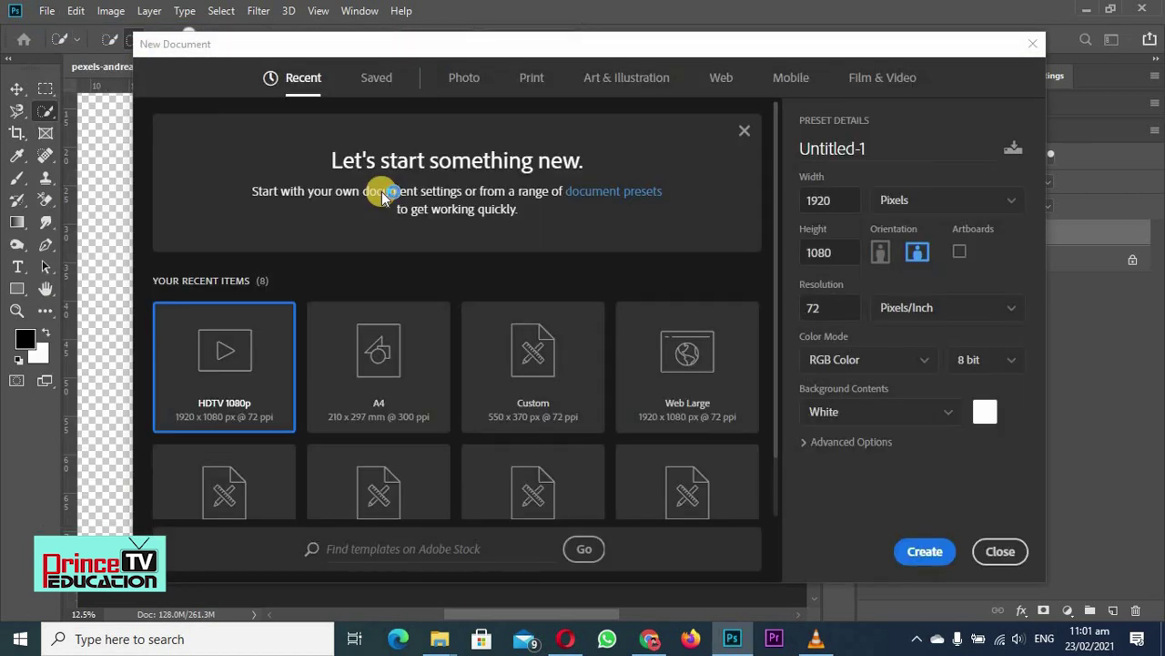
{"action": "left_click", "coordinate": [373, 360]}
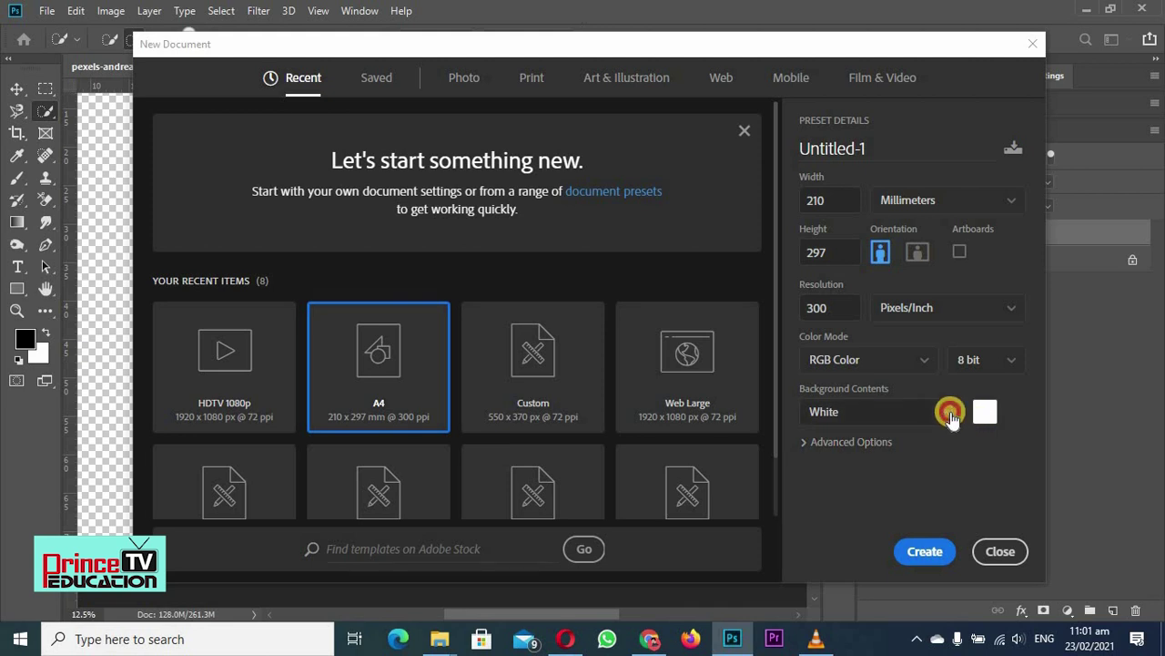
{"action": "left_click", "coordinate": [874, 410]}
{"action": "left_click", "coordinate": [827, 476]}
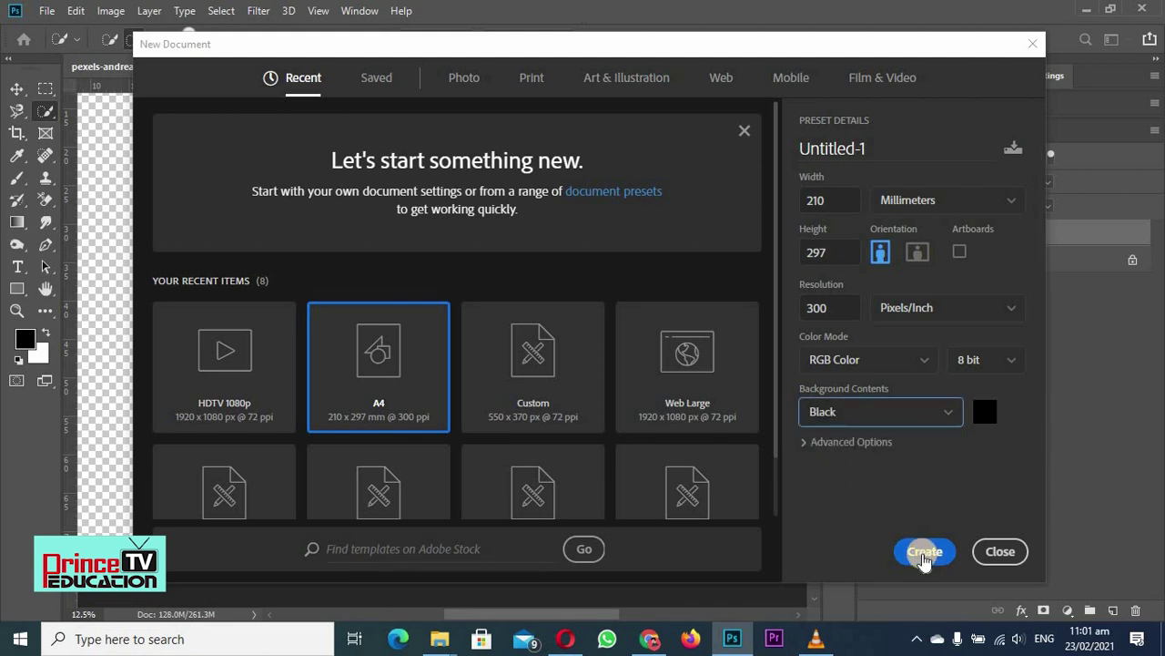
{"action": "left_click", "coordinate": [924, 552]}
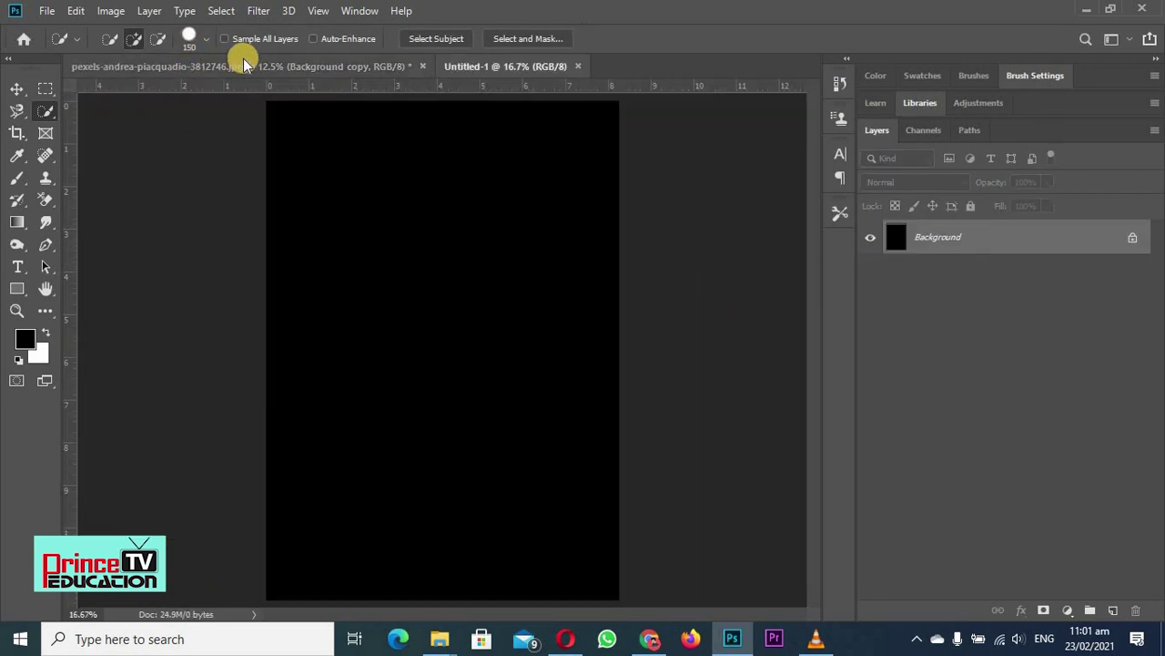
Step: Desaturate the cut-out portrait with Ctrl+Shift+U and drag it into the black Untitled-1 document
{"action": "left_click", "coordinate": [244, 65]}
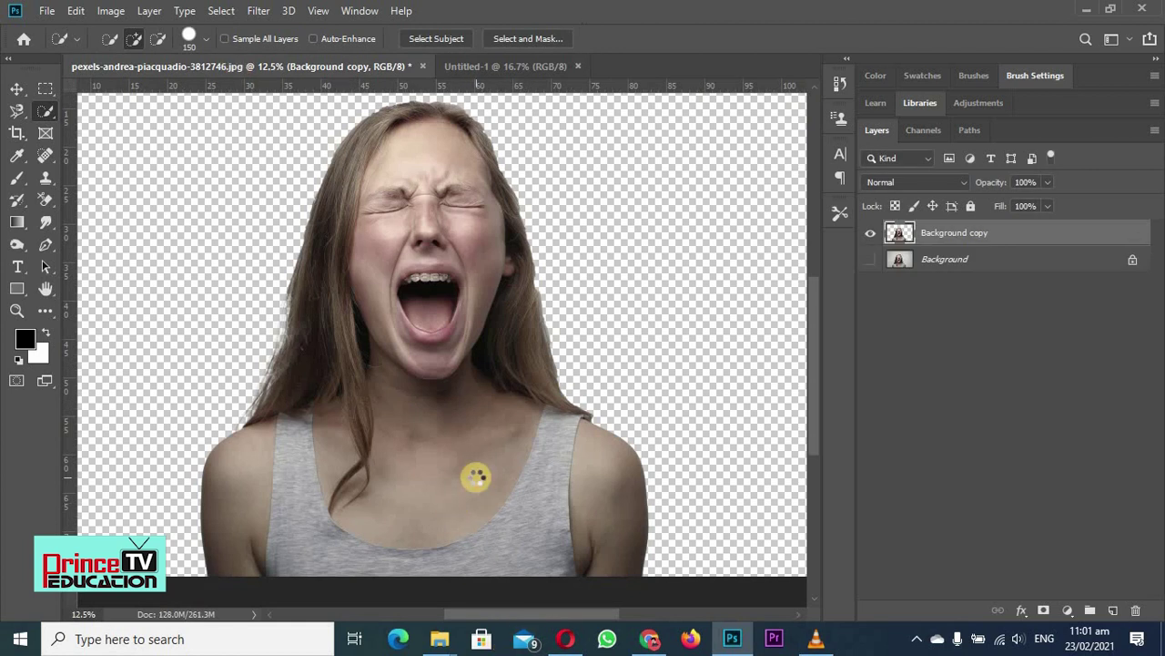
{"action": "key", "text": "ctrl+shift+u"}
{"action": "left_click", "coordinate": [17, 89]}
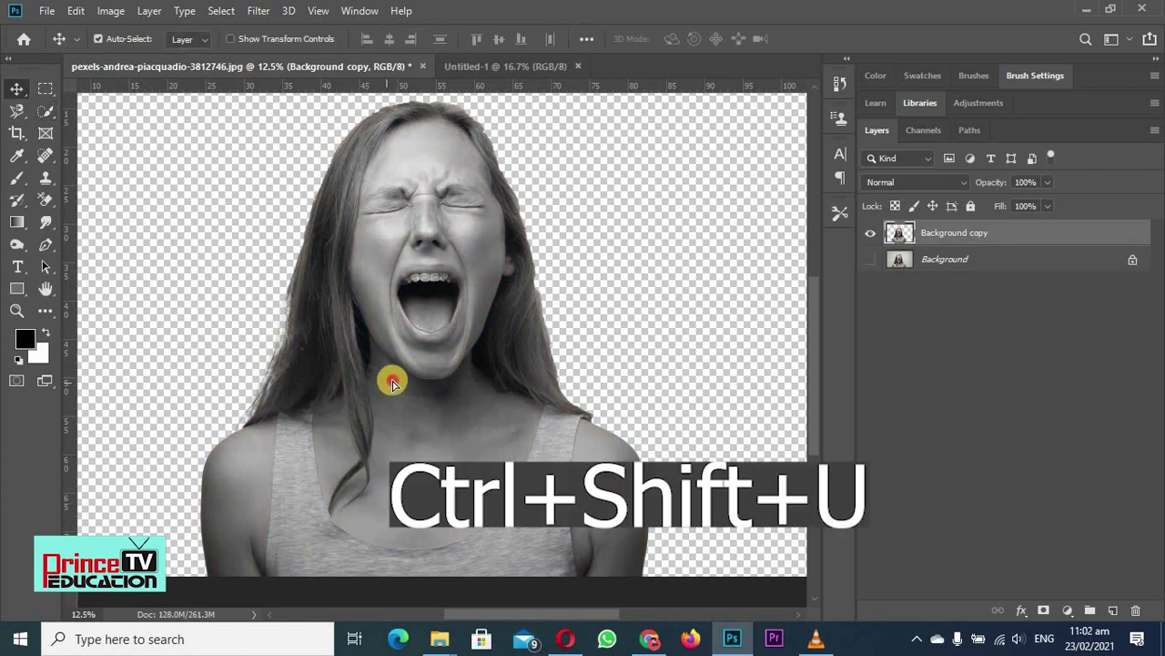
{"action": "mouse_move", "coordinate": [390, 380]}
{"action": "left_mouse_down"}
{"action": "mouse_move", "coordinate": [421, 391]}
{"action": "mouse_move", "coordinate": [410, 367]}
{"action": "mouse_move", "coordinate": [442, 388]}
{"action": "left_mouse_up"}
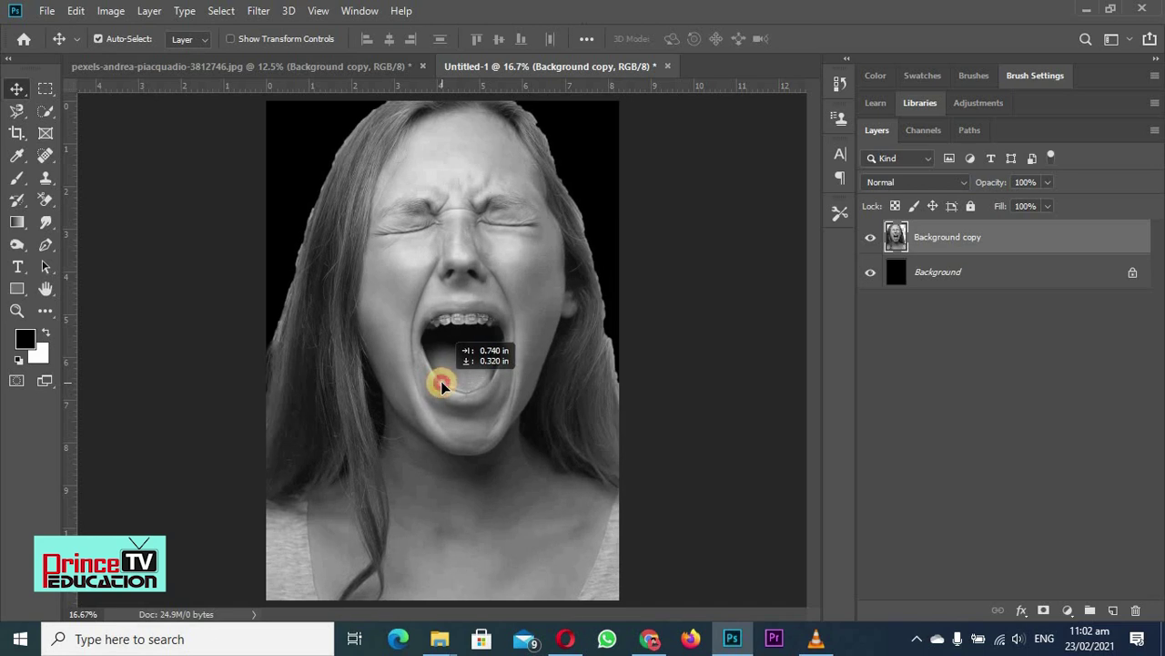
Step: Free-transform the portrait, scaling it up to about 172% and repositioning it on the canvas
{"action": "key", "text": "ctrl+t"}
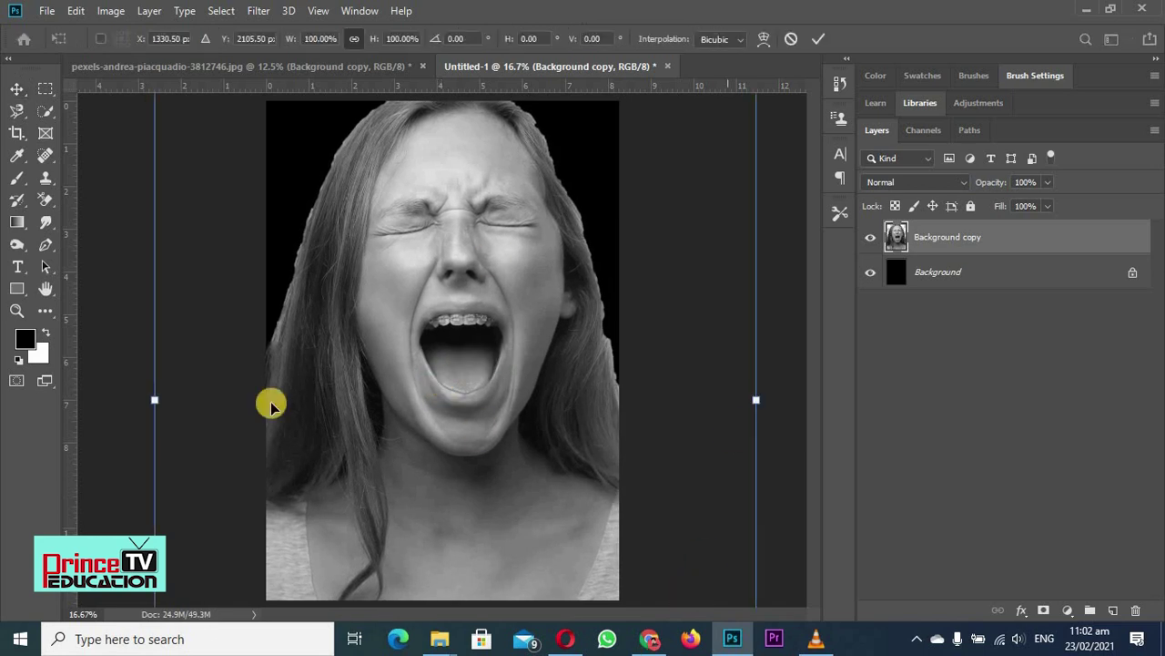
{"action": "left_click_drag", "start_coordinate": [154, 400], "coordinate": [243, 398]}
{"action": "left_click_drag", "start_coordinate": [473, 378], "coordinate": [416, 350]}
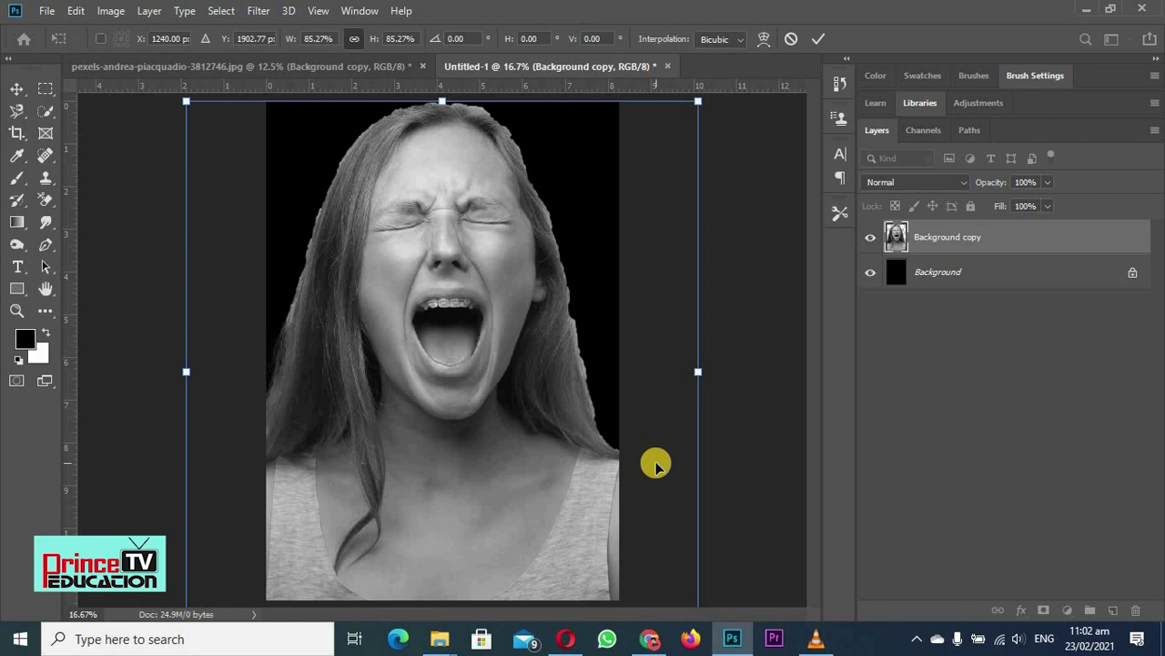
{"action": "left_click_drag", "start_coordinate": [697, 371], "coordinate": [664, 374]}
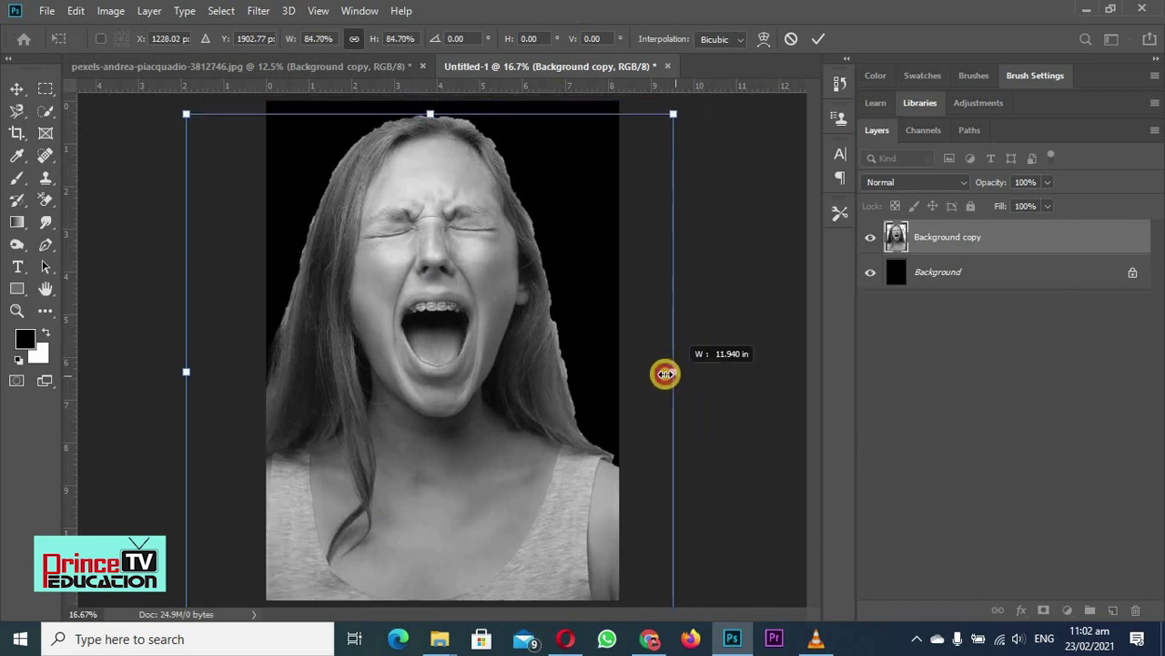
{"action": "left_click_drag", "start_coordinate": [403, 307], "coordinate": [516, 410]}
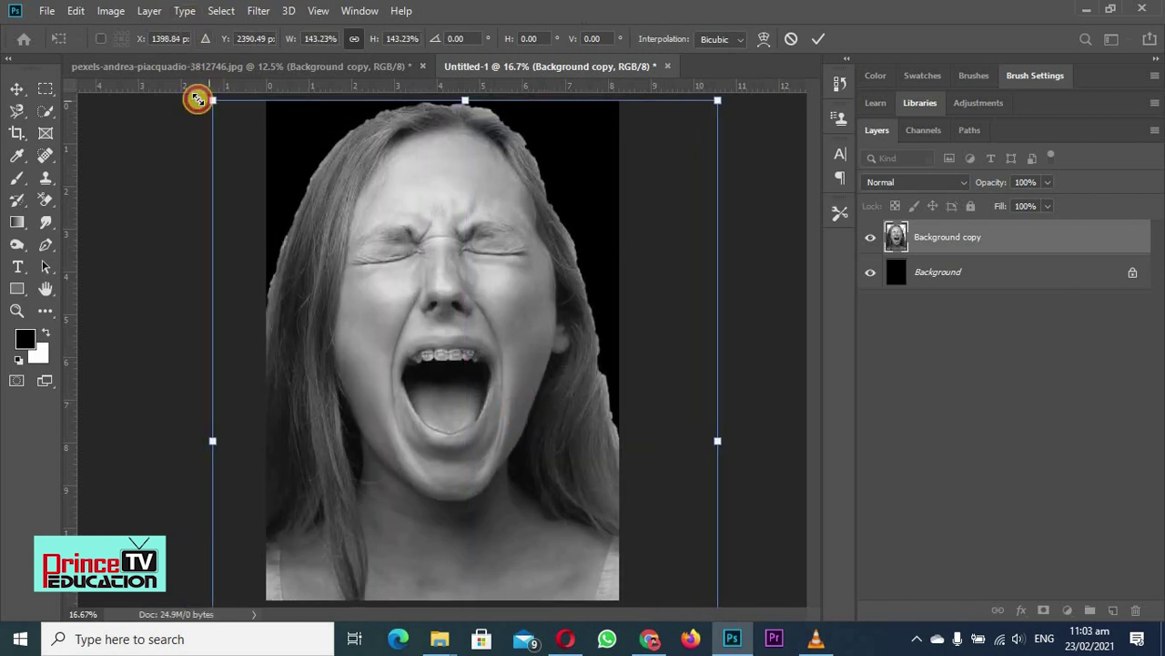
{"action": "left_click_drag", "start_coordinate": [197, 98], "coordinate": [112, 33]}
{"action": "mouse_move", "coordinate": [595, 392]}
{"action": "left_mouse_down"}
{"action": "mouse_move", "coordinate": [544, 387]}
{"action": "mouse_move", "coordinate": [543, 357]}
{"action": "left_mouse_up"}
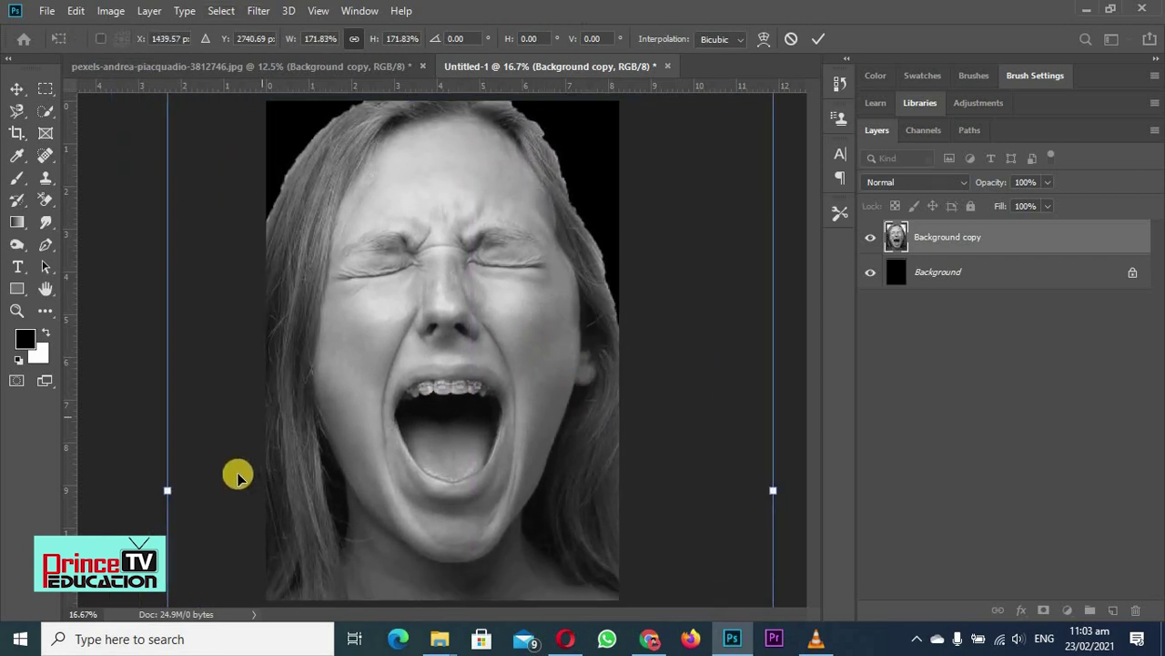
Step: Enlarge the portrait to 242.12%, position the face to fill the canvas, and commit
{"action": "left_click_drag", "start_coordinate": [169, 489], "coordinate": [41, 464]}
{"action": "left_click_drag", "start_coordinate": [356, 234], "coordinate": [449, 259]}
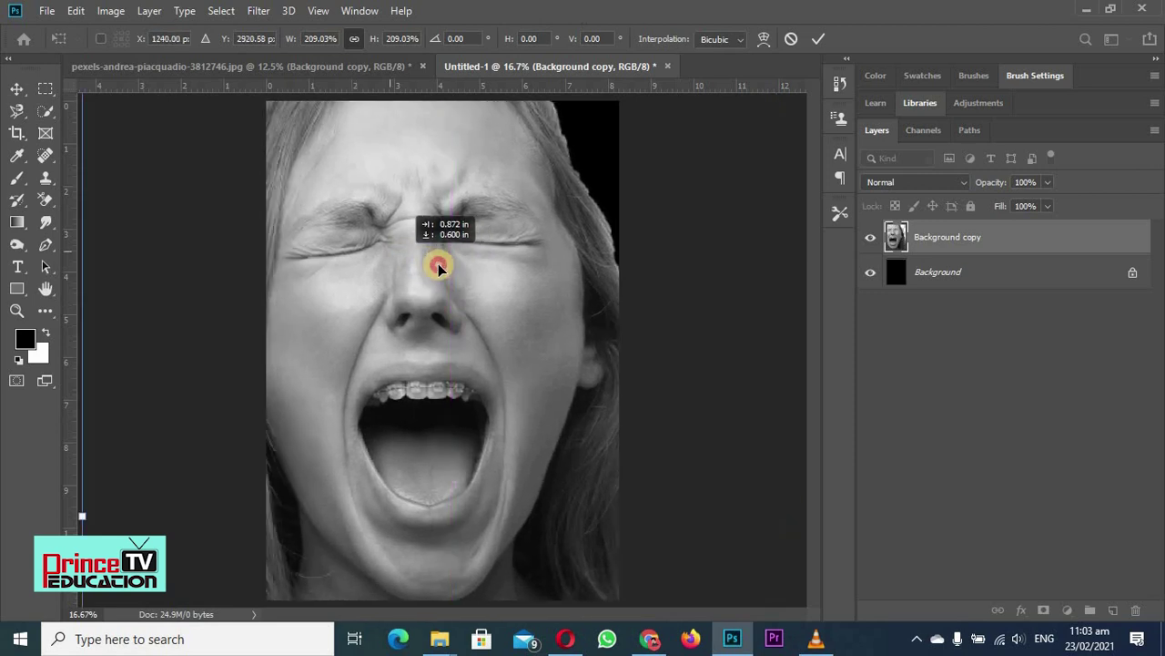
{"action": "left_click_drag", "start_coordinate": [90, 508], "coordinate": [68, 479]}
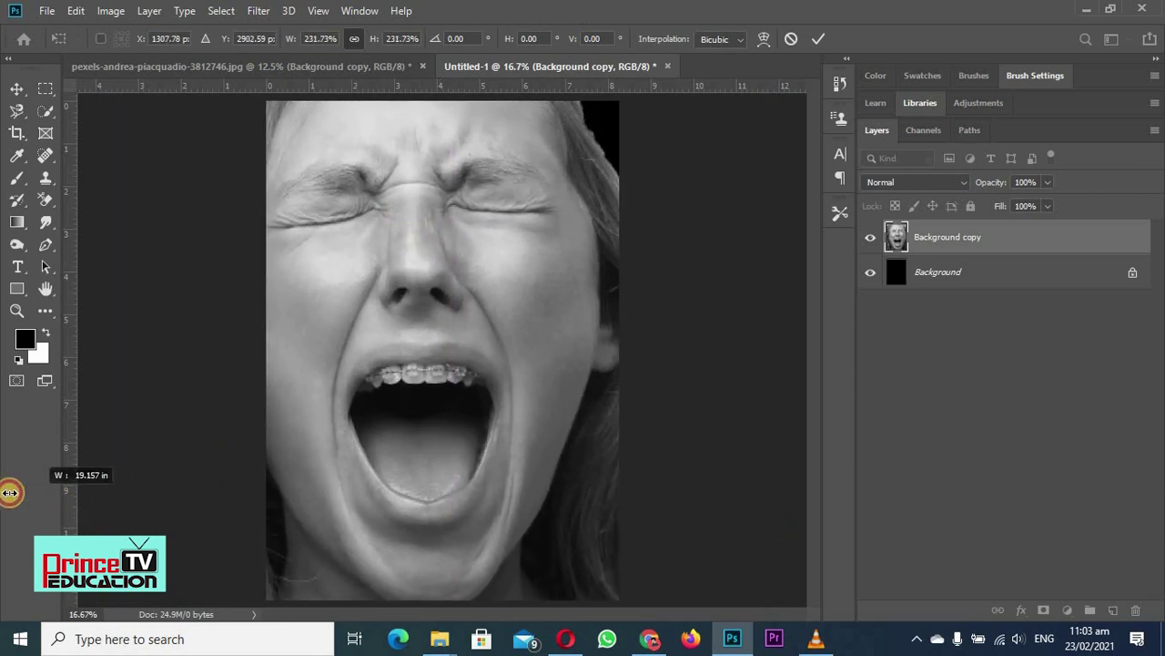
{"action": "mouse_move", "coordinate": [445, 270]}
{"action": "left_mouse_down"}
{"action": "mouse_move", "coordinate": [510, 281]}
{"action": "mouse_move", "coordinate": [521, 421]}
{"action": "mouse_move", "coordinate": [507, 334]}
{"action": "left_mouse_up"}
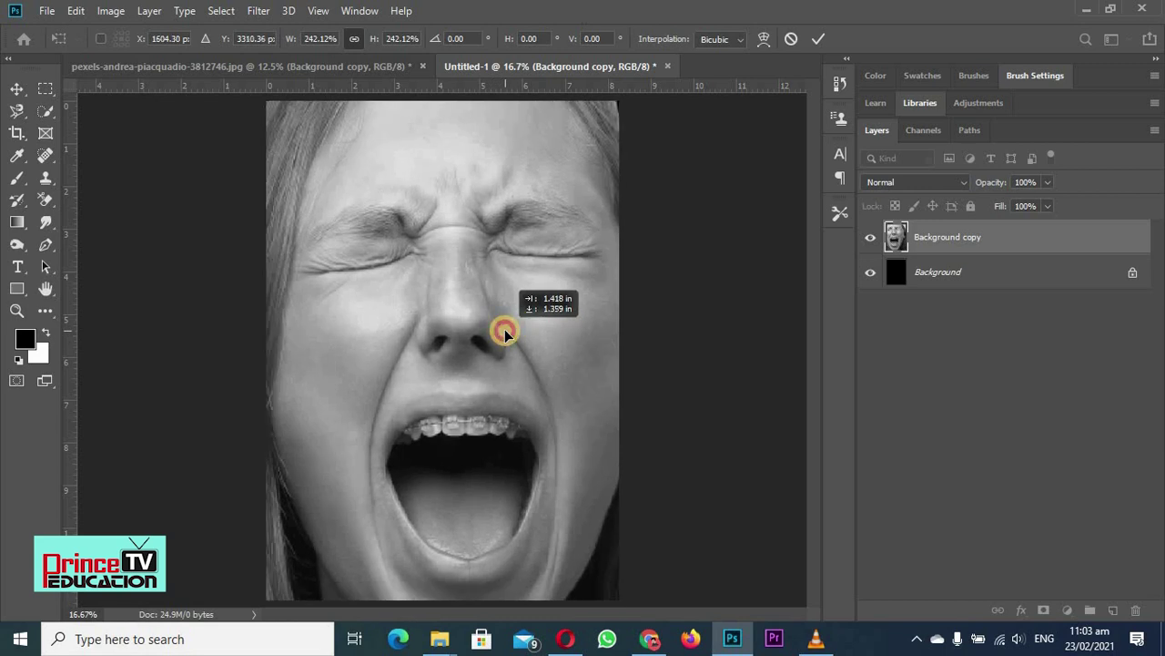
{"action": "left_click_drag", "start_coordinate": [545, 527], "coordinate": [535, 529]}
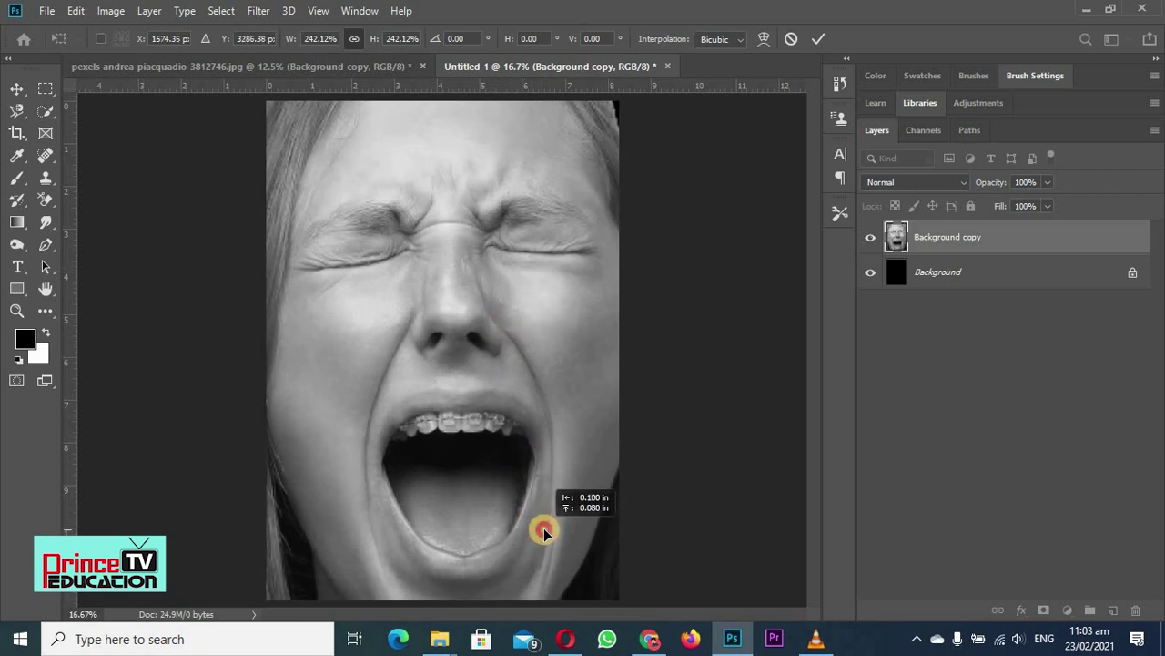
{"action": "left_click", "coordinate": [897, 239]}
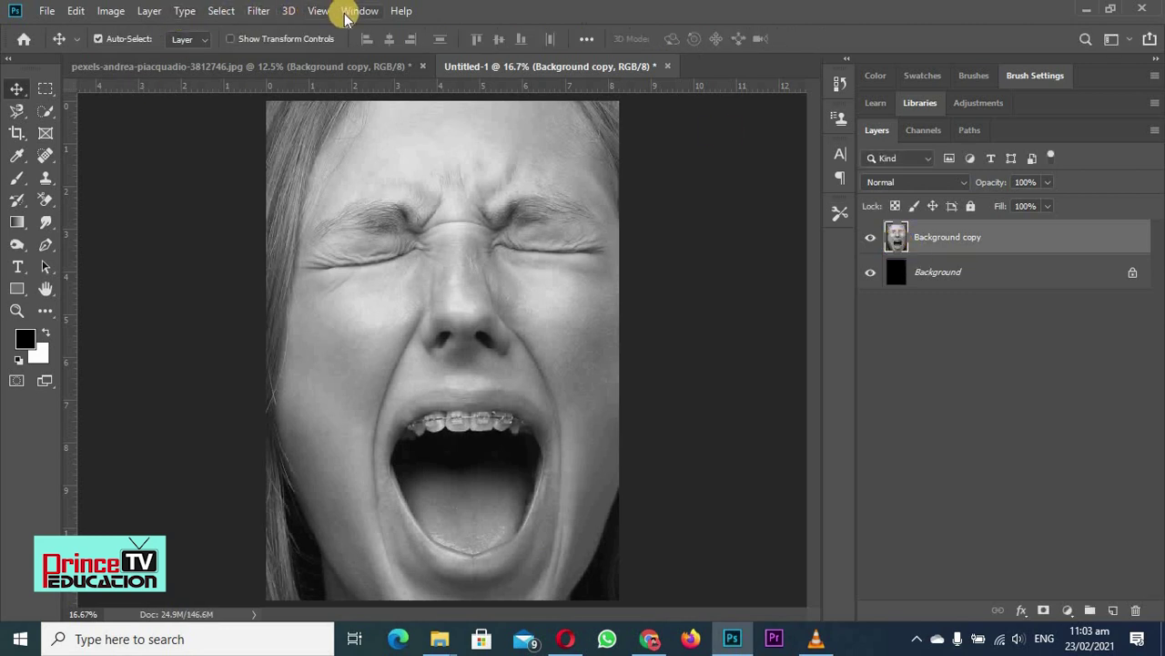
Step: Apply Levels to the portrait with midtones 0.67 and white input 250
{"action": "left_click", "coordinate": [256, 12]}
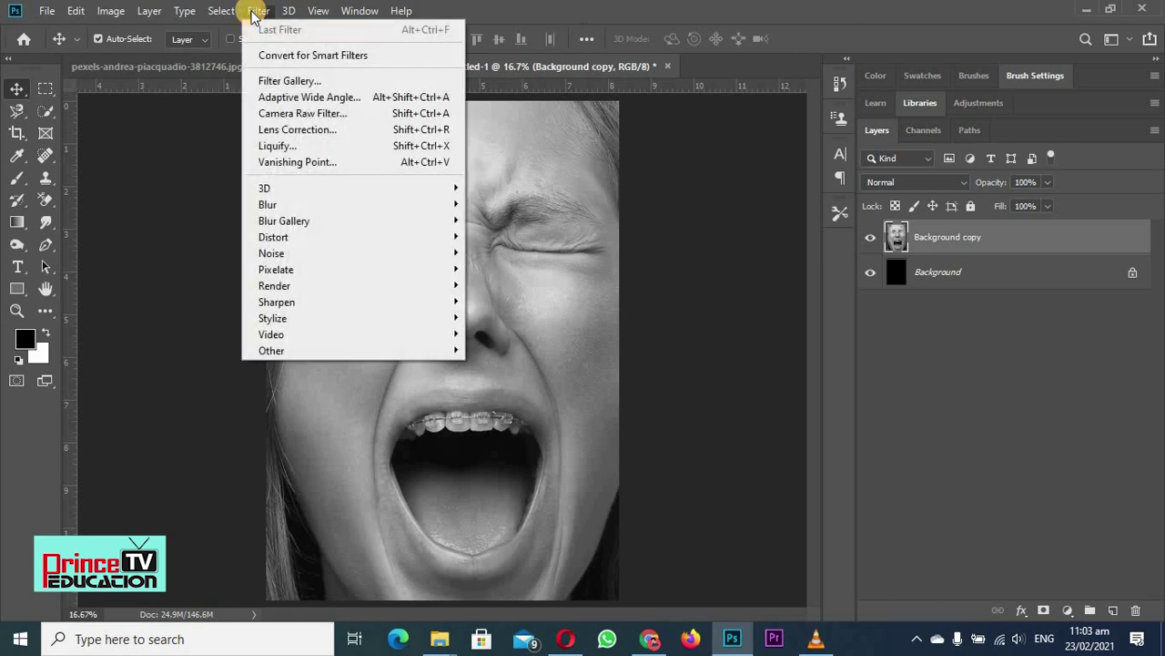
{"action": "left_click", "coordinate": [185, 11]}
{"action": "left_click", "coordinate": [114, 12]}
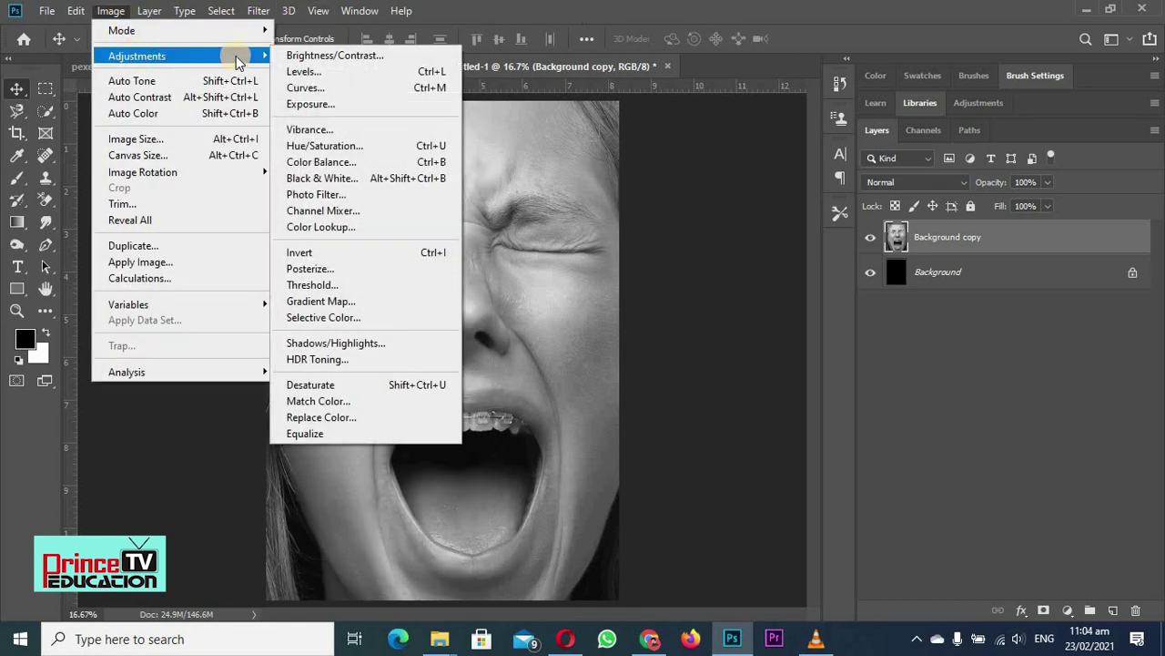
{"action": "left_click", "coordinate": [307, 73]}
{"action": "left_click_drag", "start_coordinate": [565, 83], "coordinate": [865, 125]}
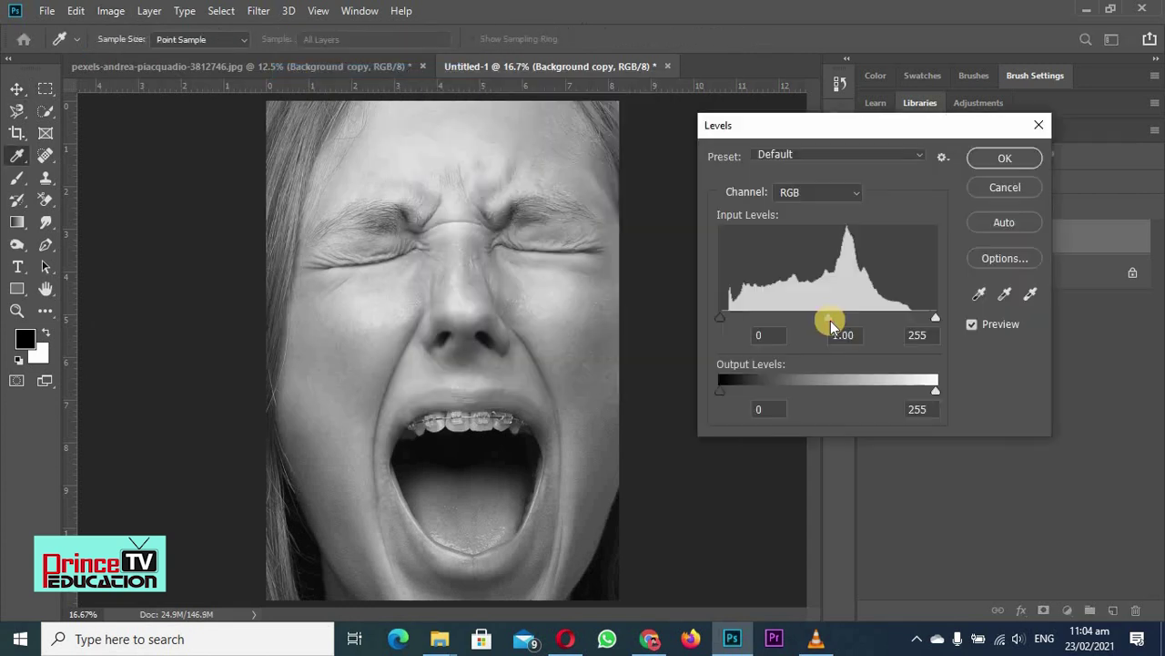
{"action": "left_click_drag", "start_coordinate": [839, 322], "coordinate": [850, 327]}
{"action": "left_click_drag", "start_coordinate": [856, 325], "coordinate": [849, 325]}
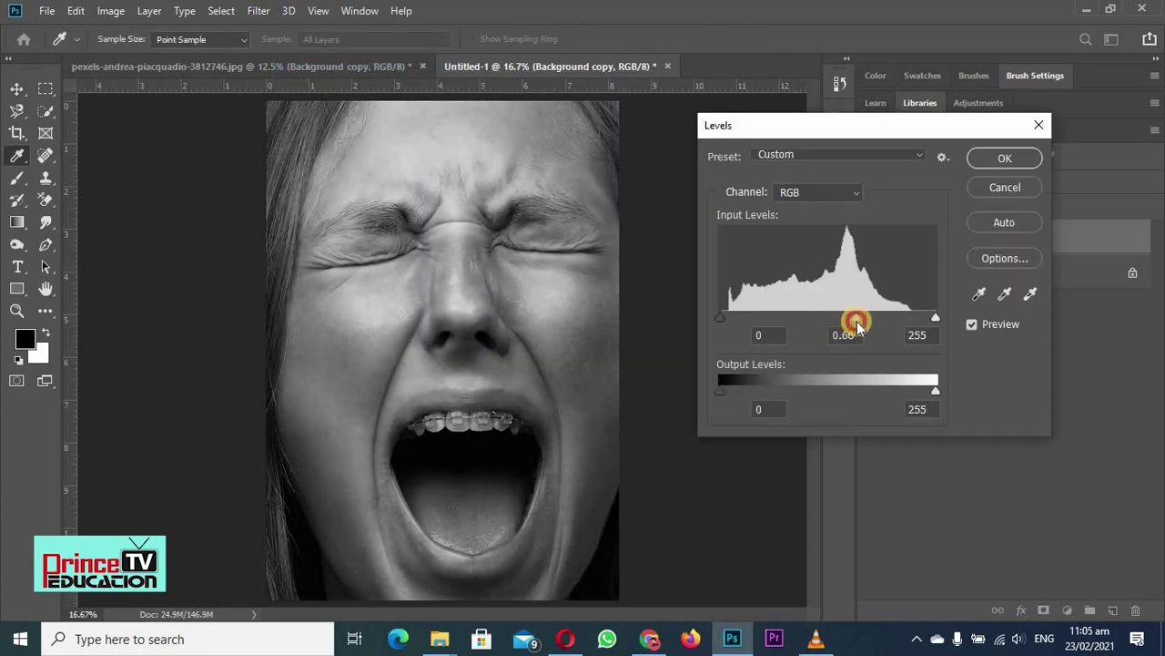
{"action": "left_click_drag", "start_coordinate": [935, 317], "coordinate": [931, 320]}
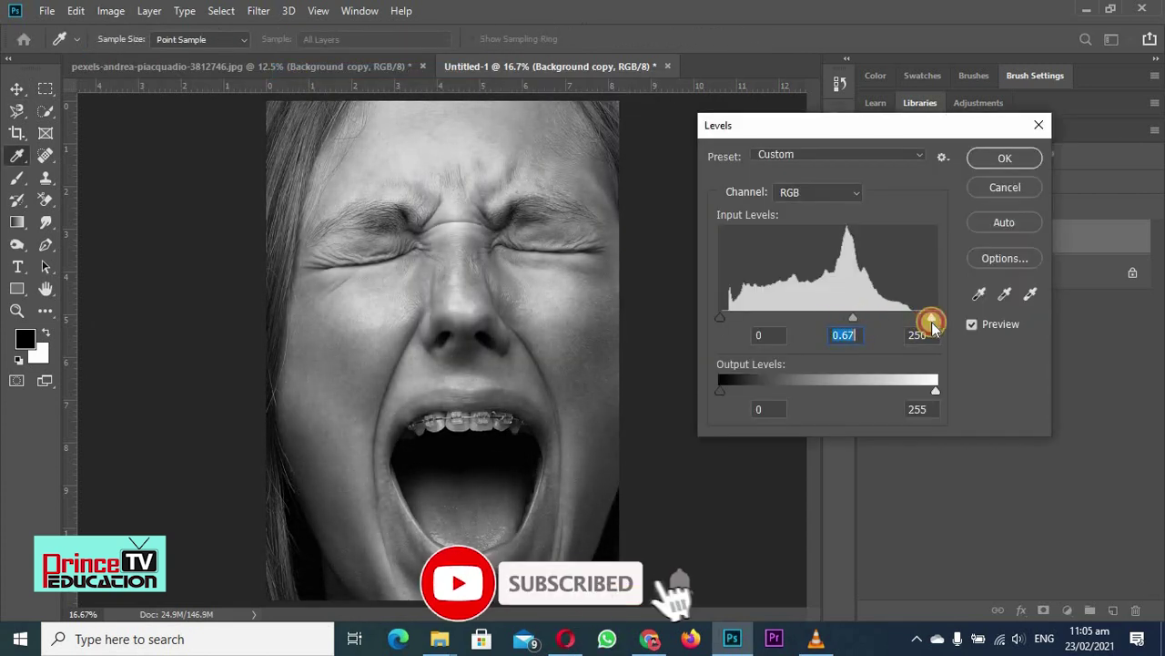
{"action": "left_click", "coordinate": [1005, 159]}
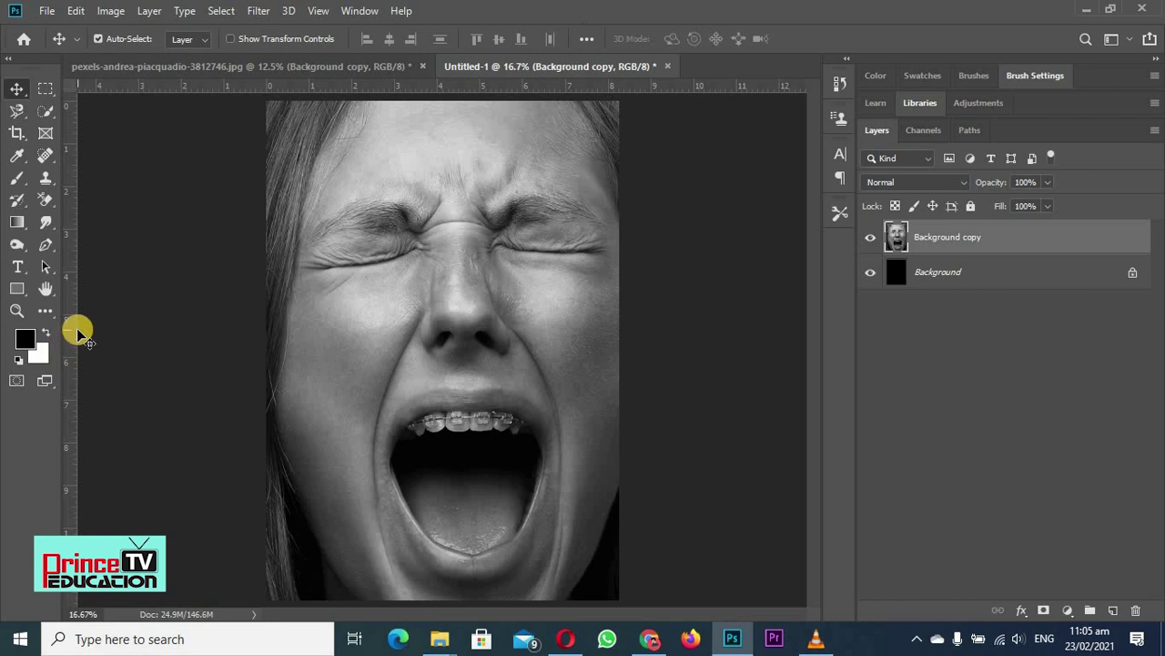
Step: Drag a vertical guide onto the nose and shift the portrait so the face centres on it
{"action": "left_click_drag", "start_coordinate": [77, 332], "coordinate": [463, 358]}
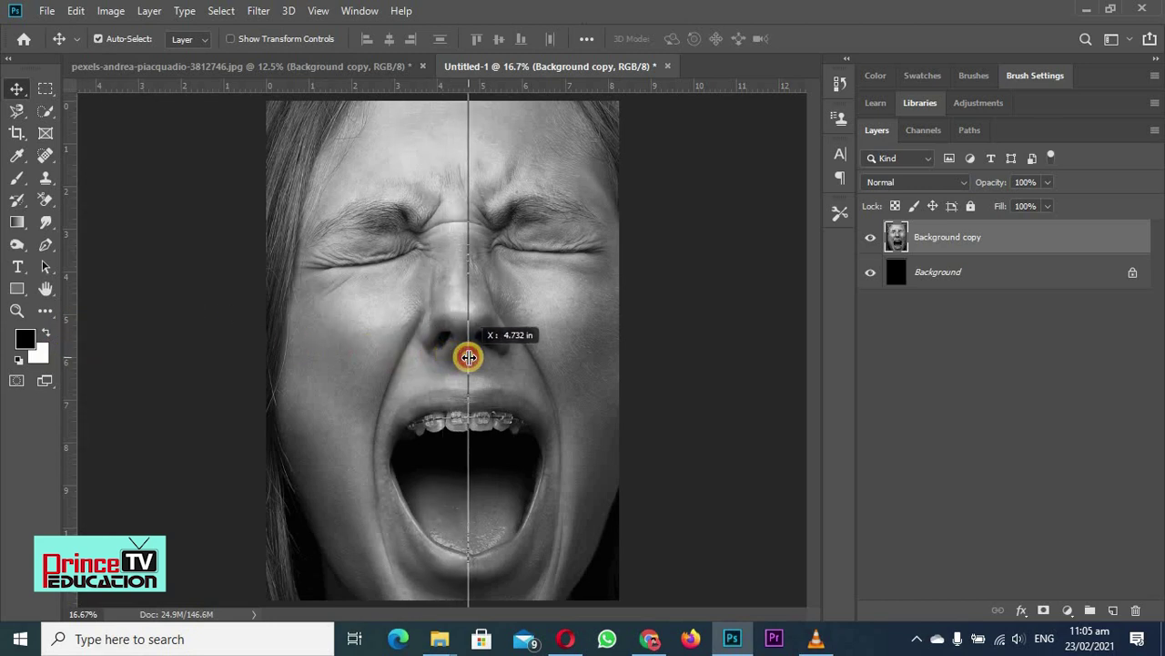
{"action": "left_click_drag", "start_coordinate": [463, 358], "coordinate": [468, 355]}
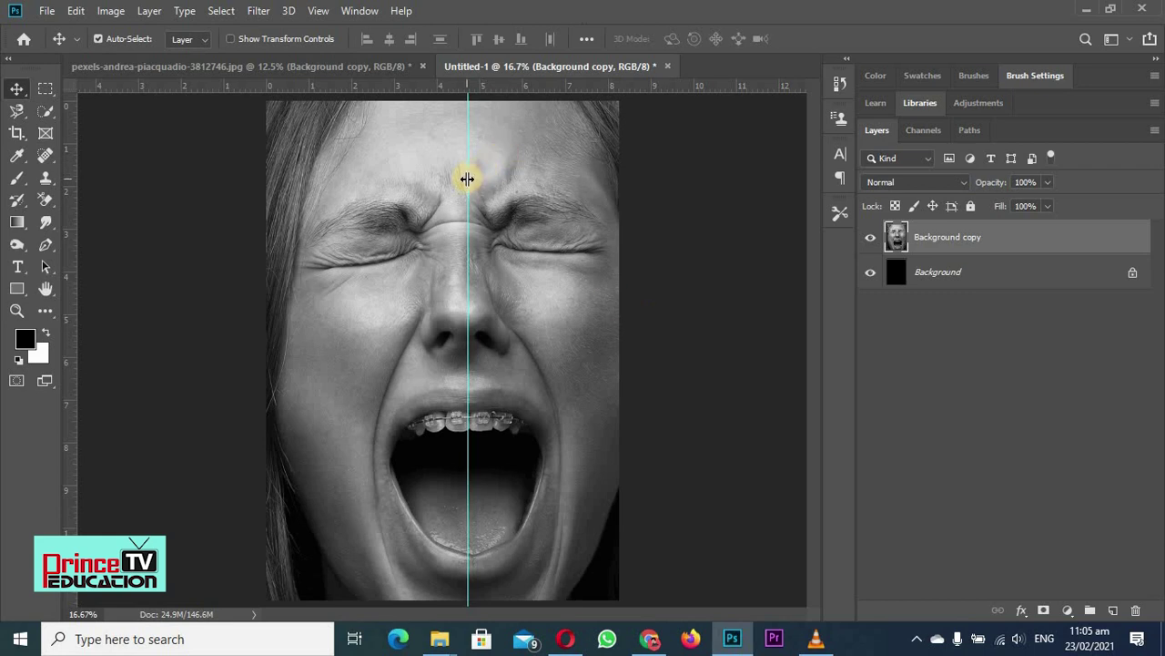
{"action": "left_click_drag", "start_coordinate": [467, 178], "coordinate": [443, 182]}
{"action": "left_click_drag", "start_coordinate": [502, 210], "coordinate": [488, 210]}
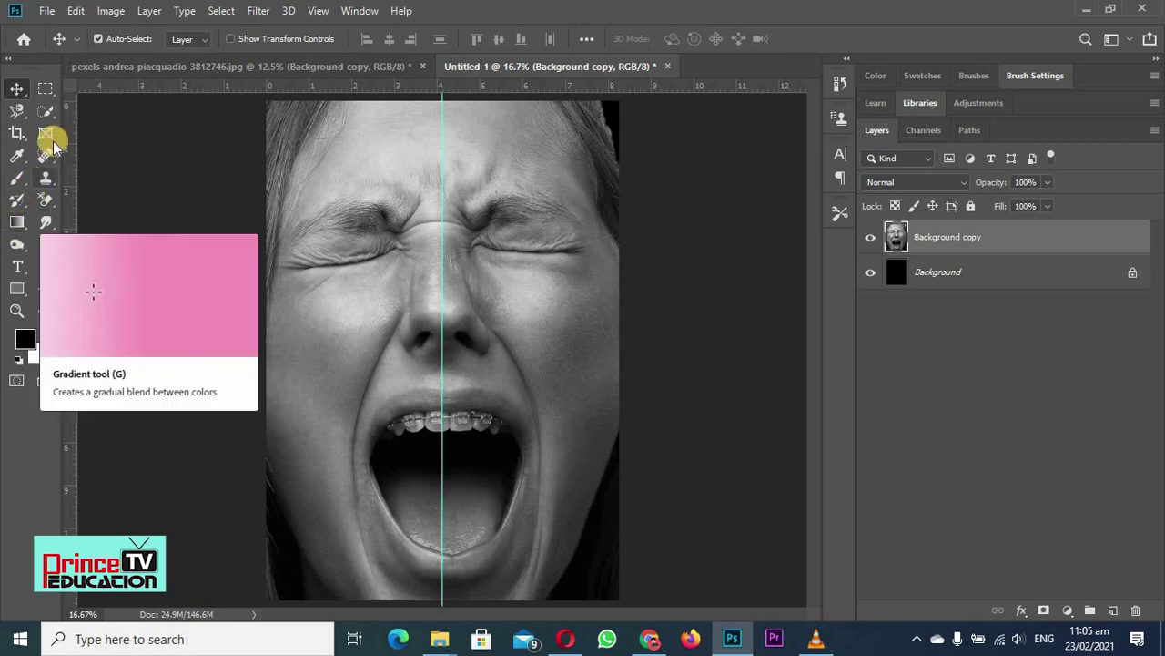
Step: Select the right half of the canvas from the guide and add a new empty layer
{"action": "left_click", "coordinate": [44, 87]}
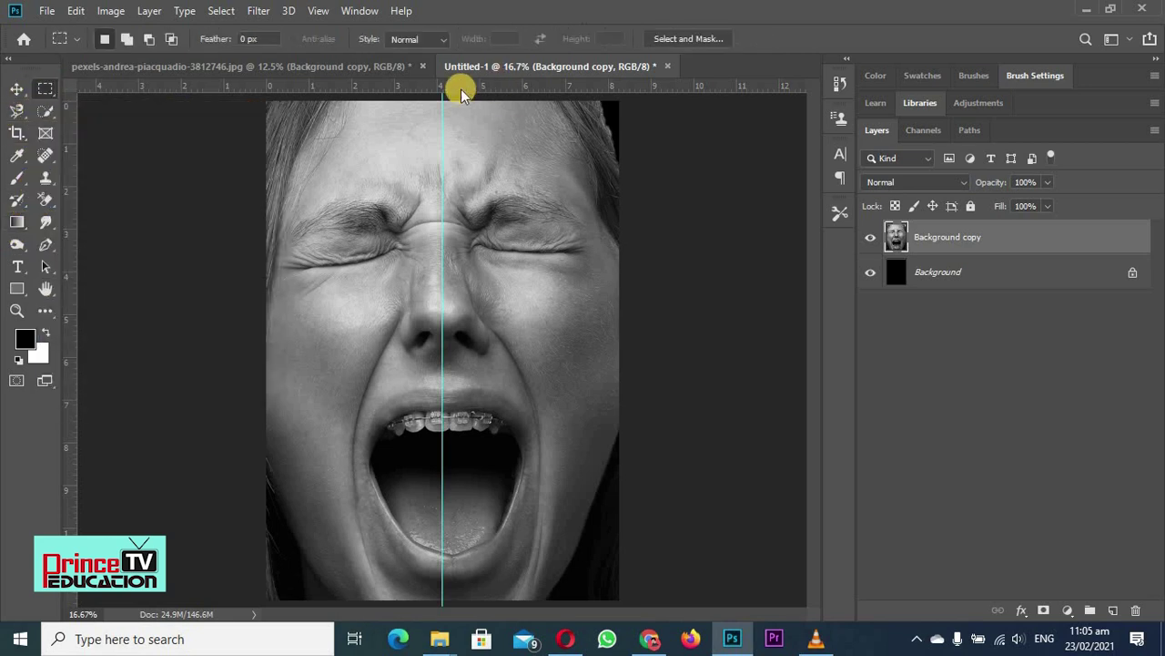
{"action": "left_click_drag", "start_coordinate": [442, 101], "coordinate": [581, 328]}
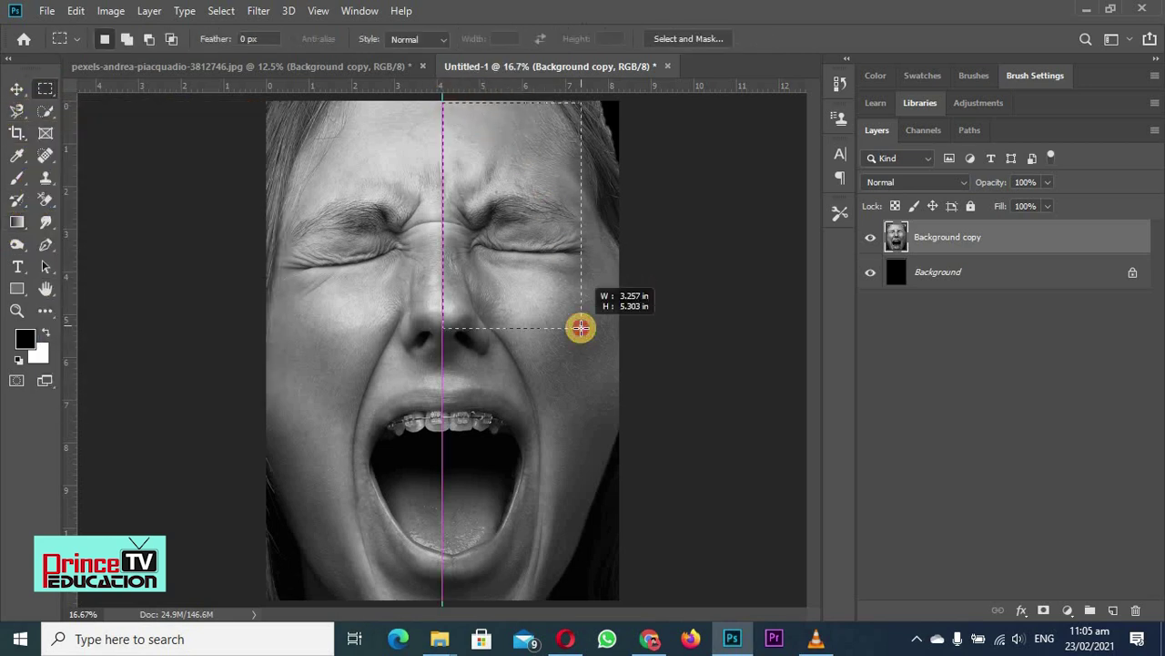
{"action": "key", "text": "ctrl+d"}
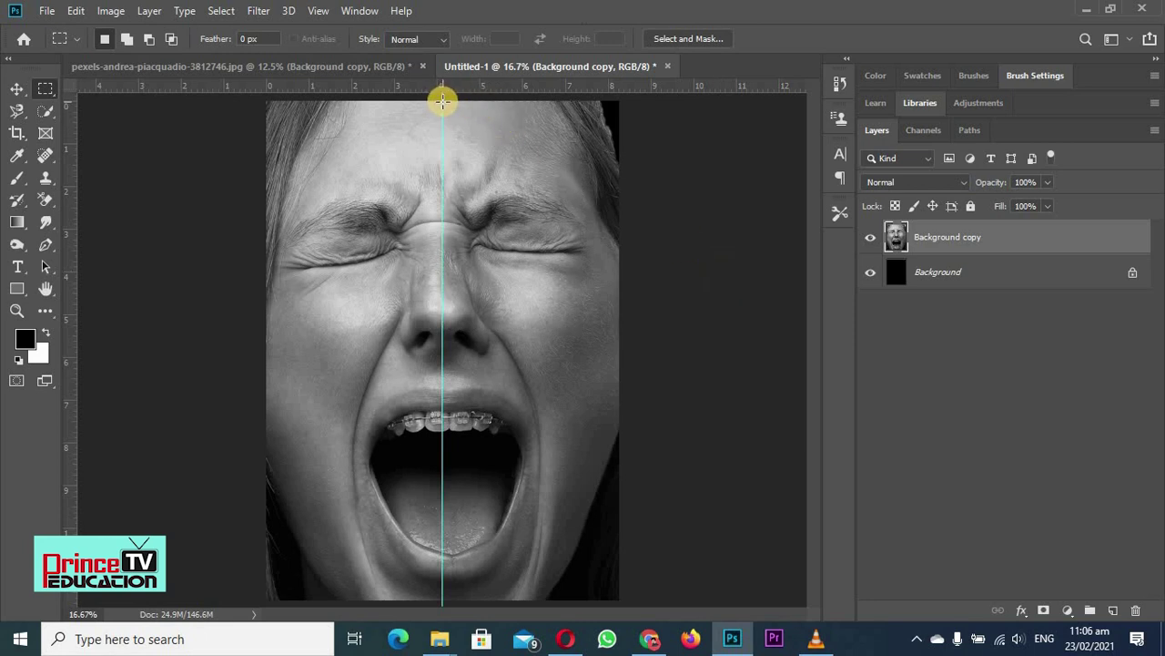
{"action": "left_click_drag", "start_coordinate": [442, 101], "coordinate": [619, 599]}
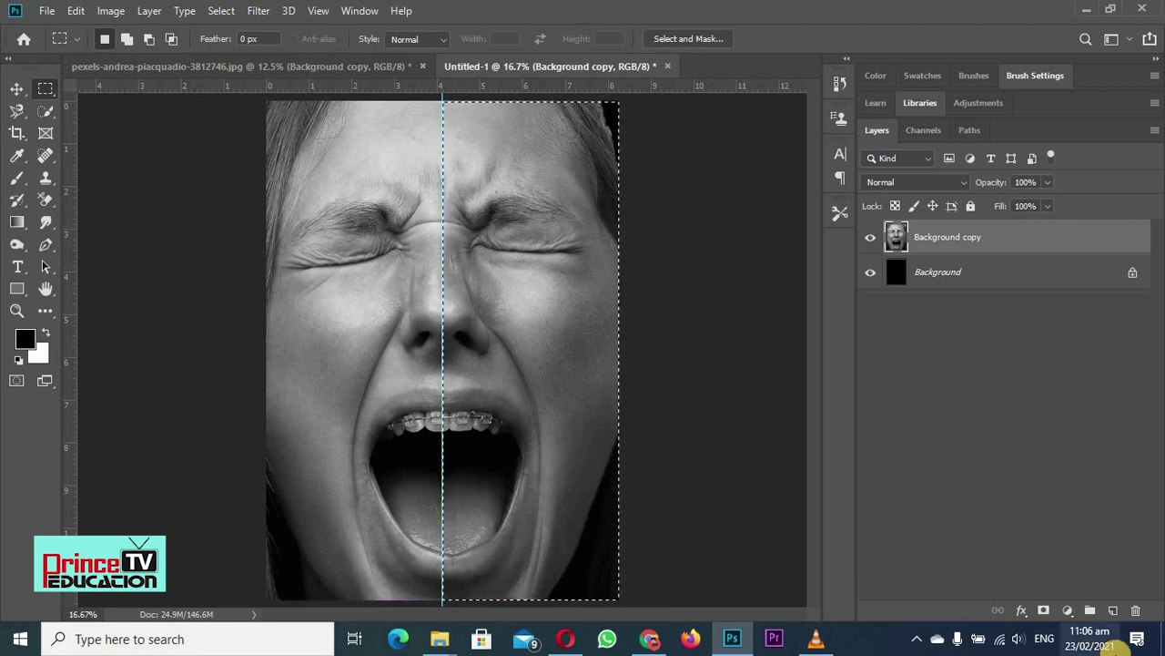
{"action": "left_click", "coordinate": [1113, 610]}
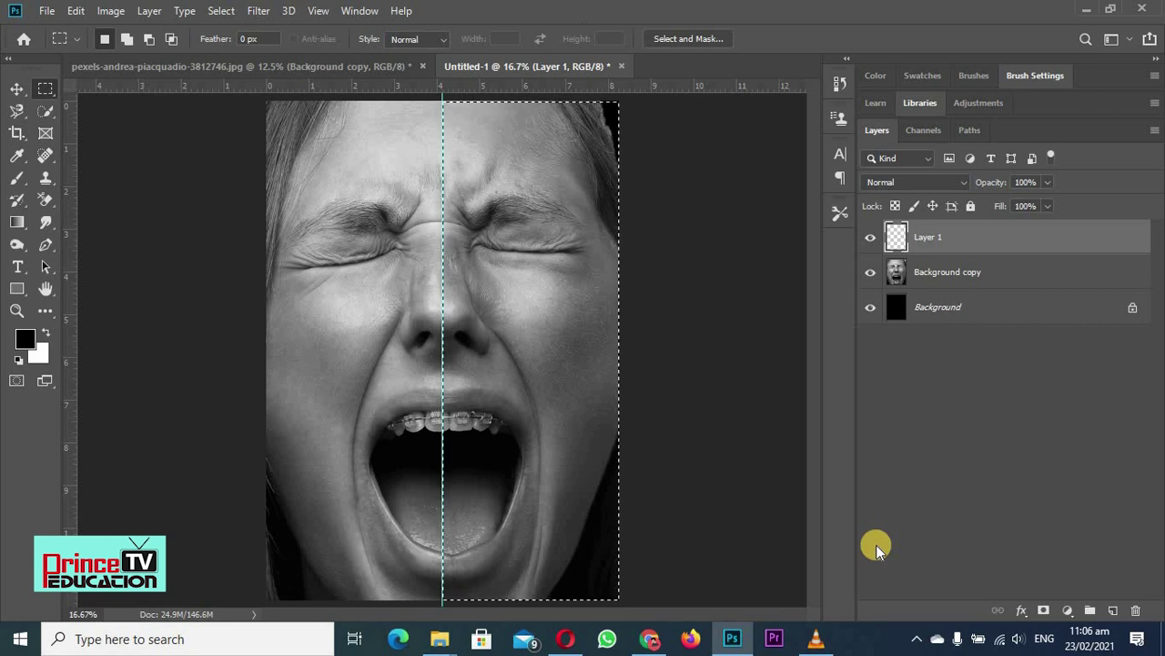
Step: Fill the selected right half on Layer 1 with black
{"action": "key", "text": "ctrl+BackSpace"}
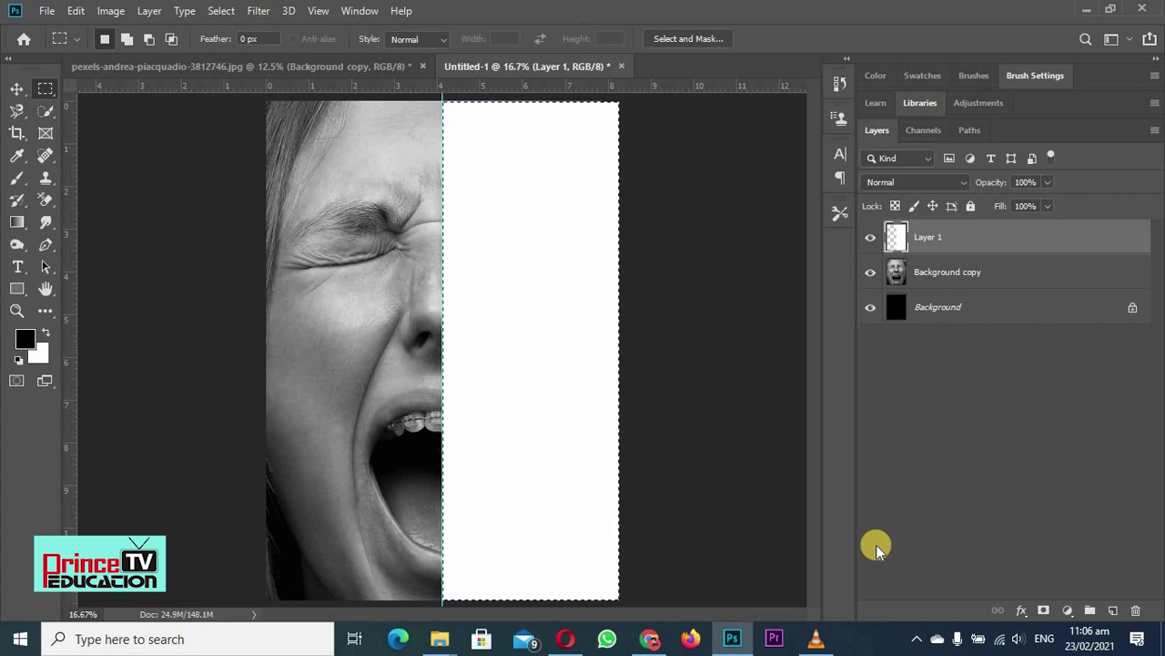
{"action": "key", "text": "ctrl+z"}
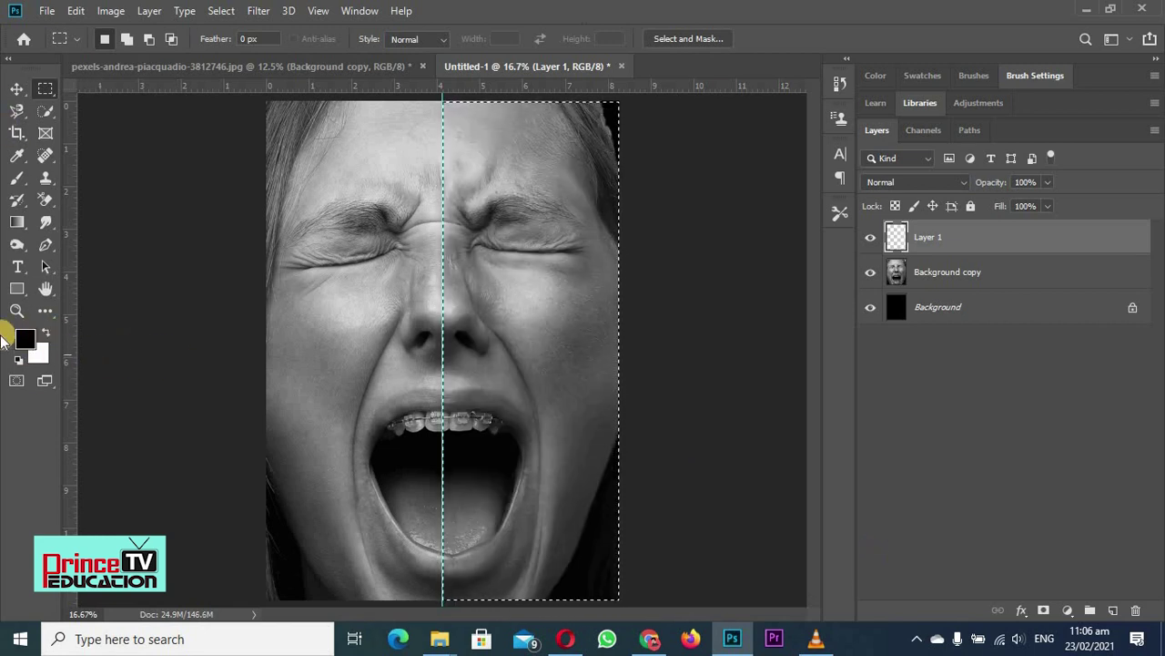
{"action": "left_click", "coordinate": [30, 335]}
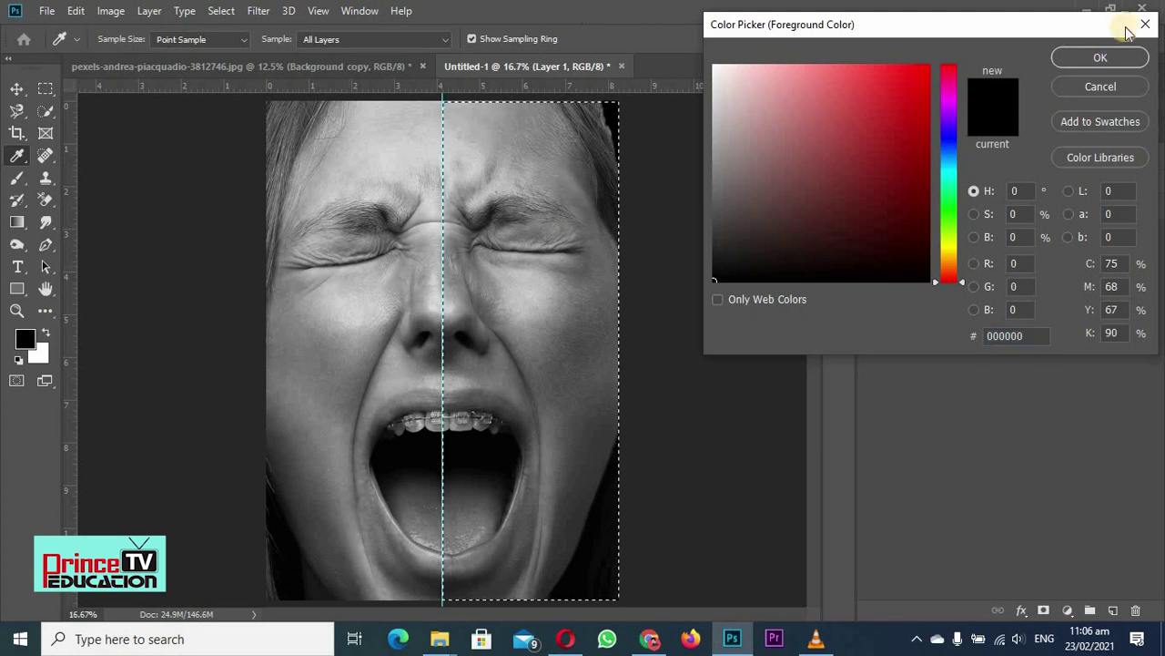
{"action": "left_click", "coordinate": [1144, 24]}
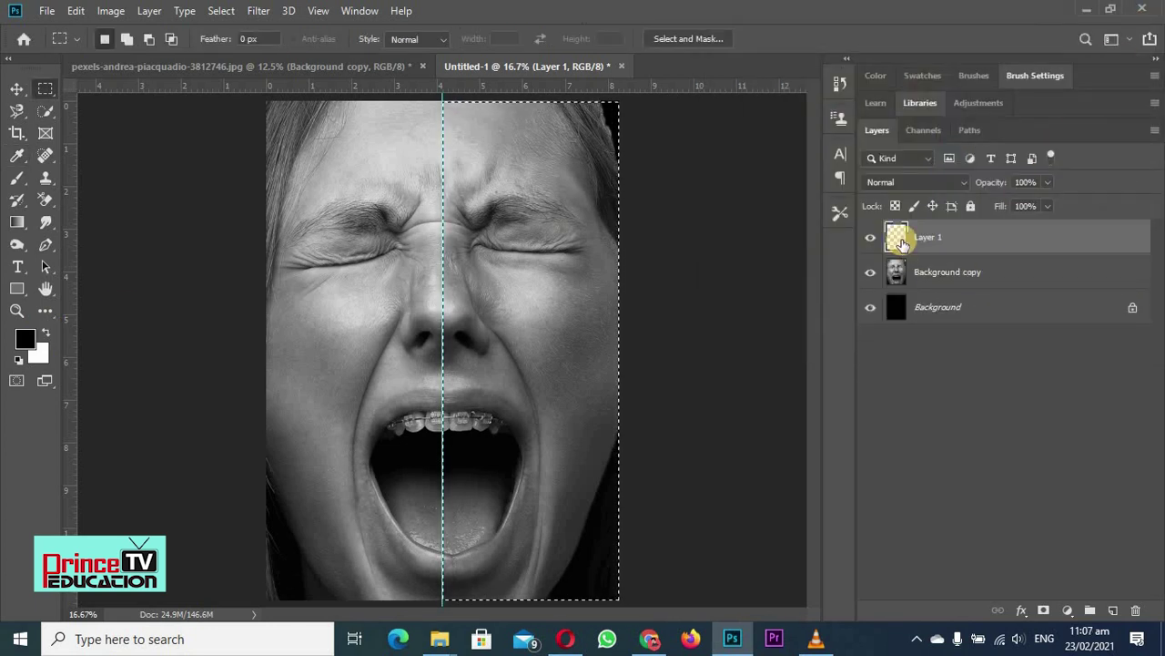
{"action": "key", "text": "ctrl+BackSpace"}
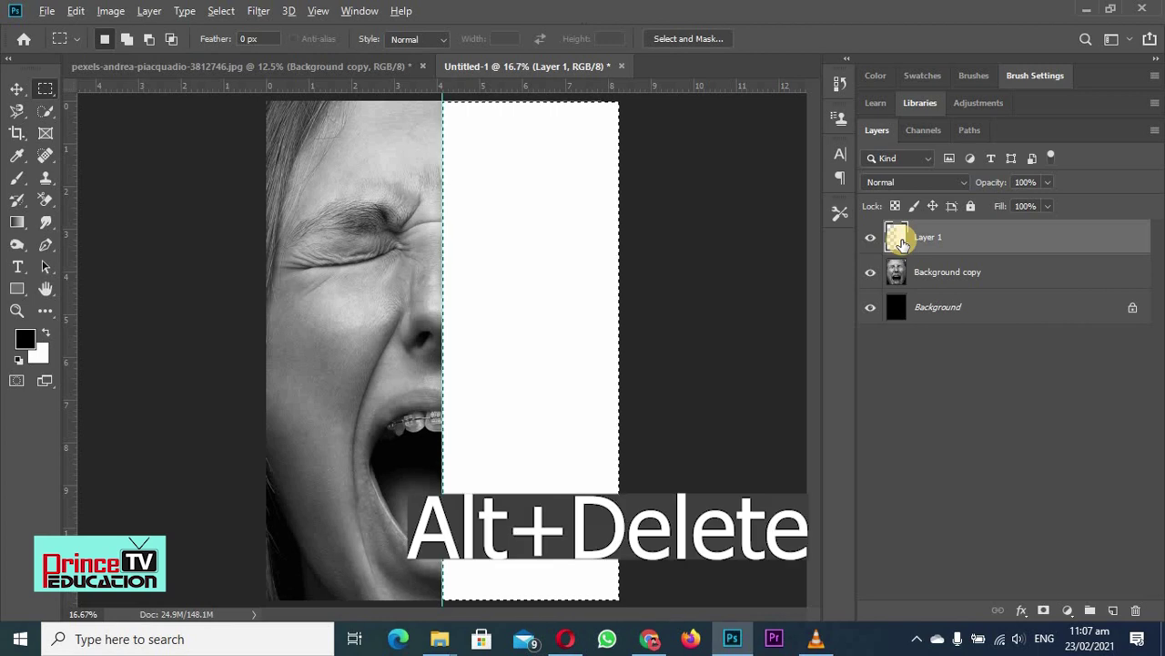
{"action": "key", "text": "alt+Delete"}
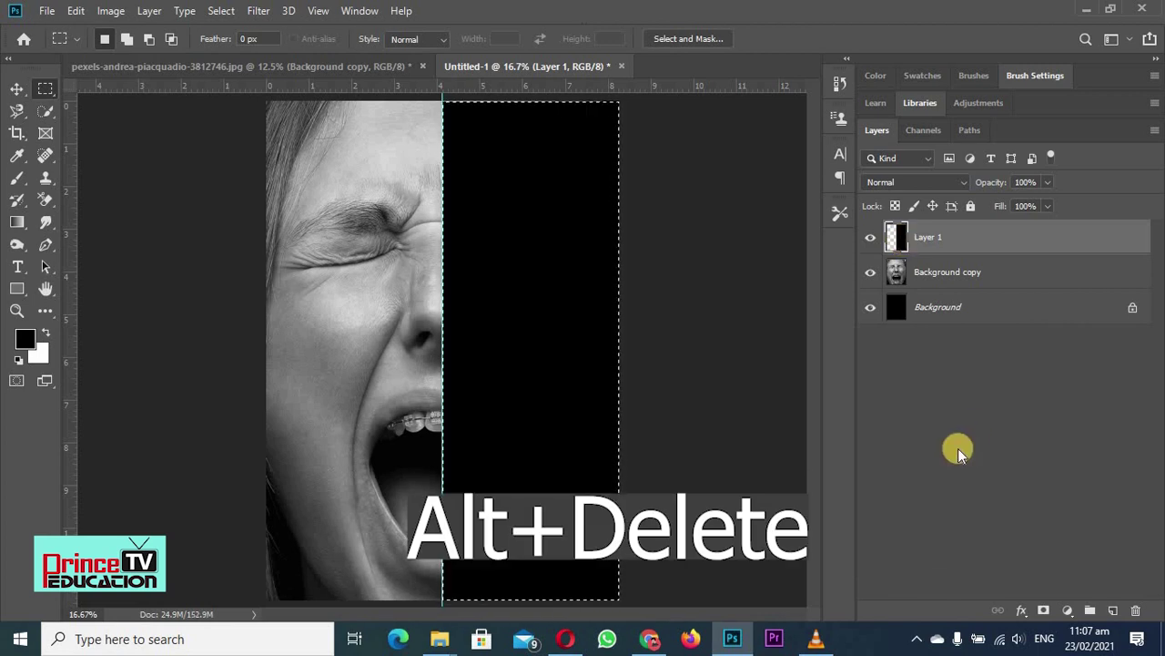
Step: Remove the selection around the black half and hide the vertical guide
{"action": "left_click", "coordinate": [958, 448]}
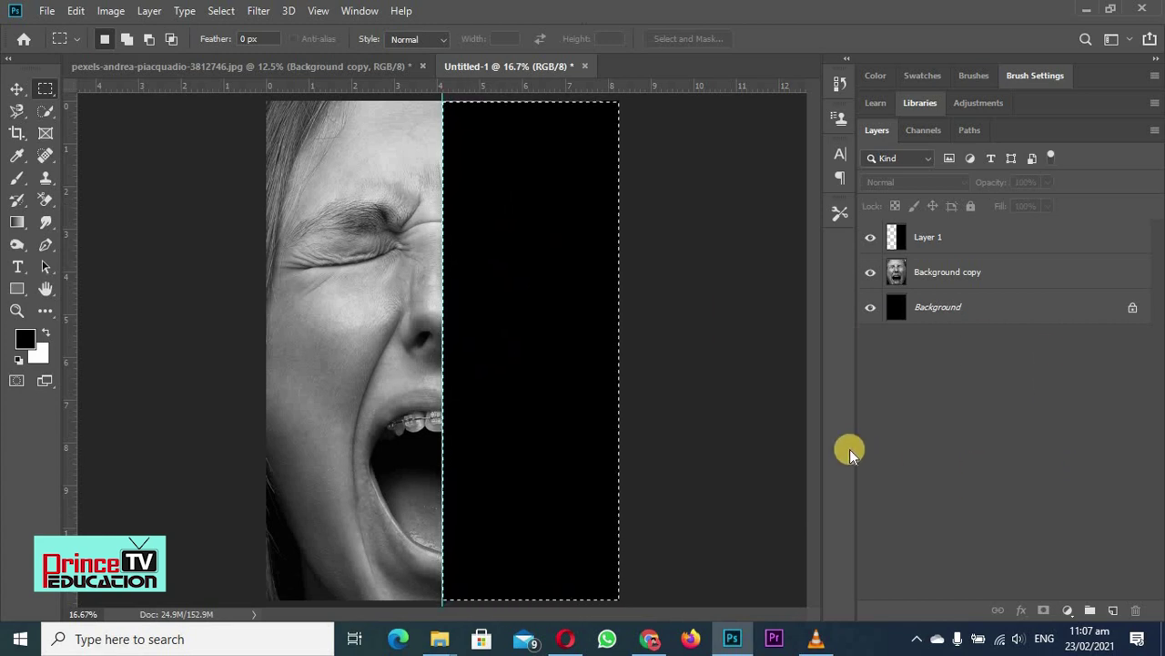
{"action": "key", "text": "ctrl+d"}
{"action": "key", "text": "ctrl+semicolon"}
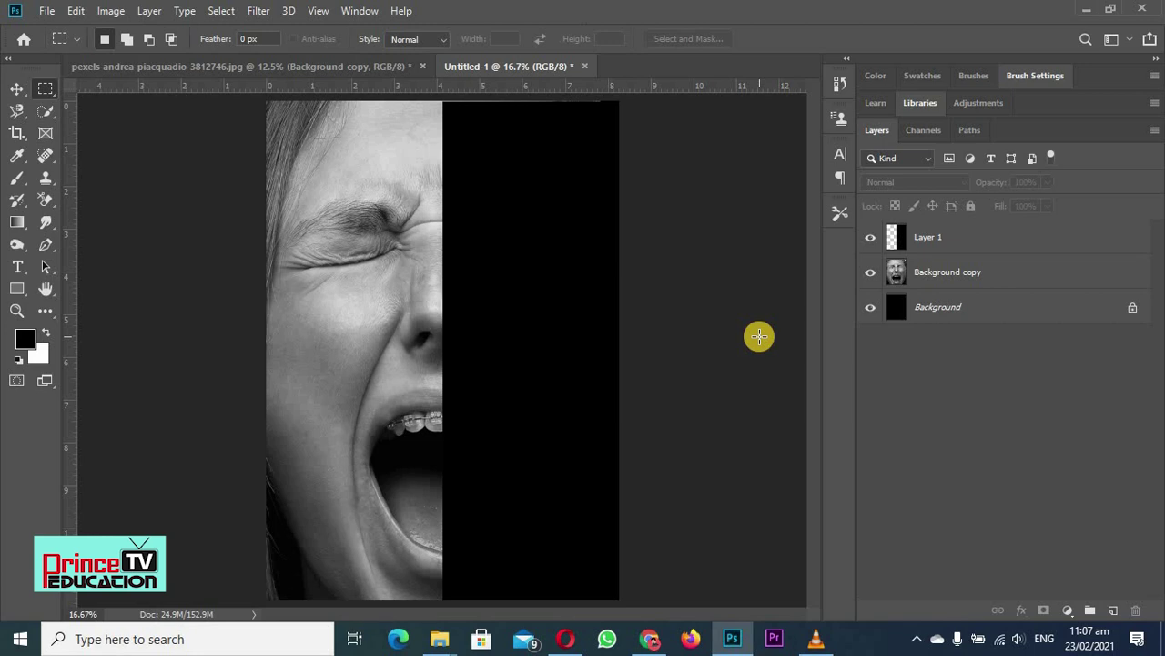
Step: Make Layer 1 active with the Move tool, nudge it slightly, then choose the Horizontal Type tool
{"action": "left_click", "coordinate": [16, 88]}
{"action": "left_click", "coordinate": [500, 215]}
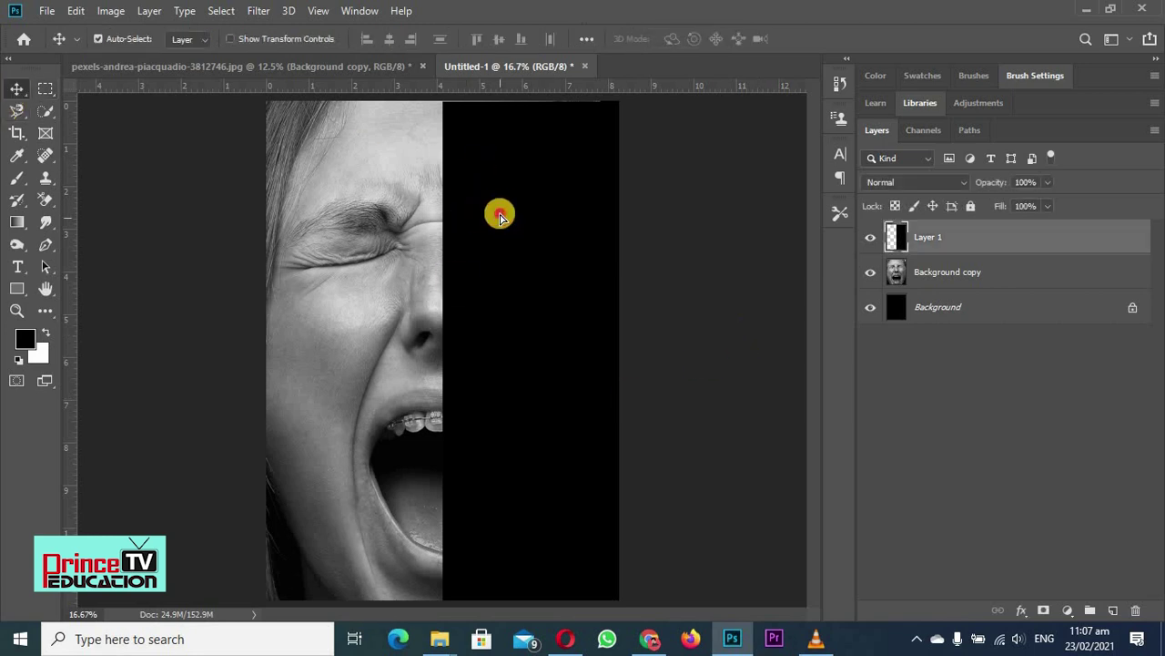
{"action": "left_click_drag", "start_coordinate": [500, 215], "coordinate": [498, 212]}
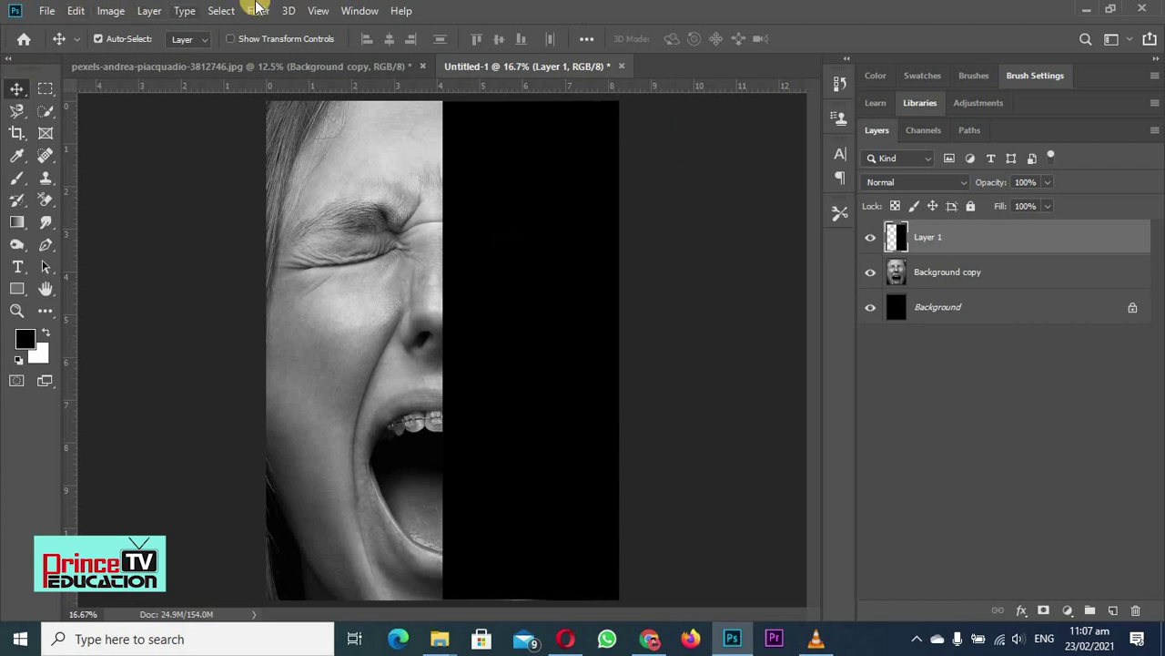
{"action": "left_click", "coordinate": [184, 10]}
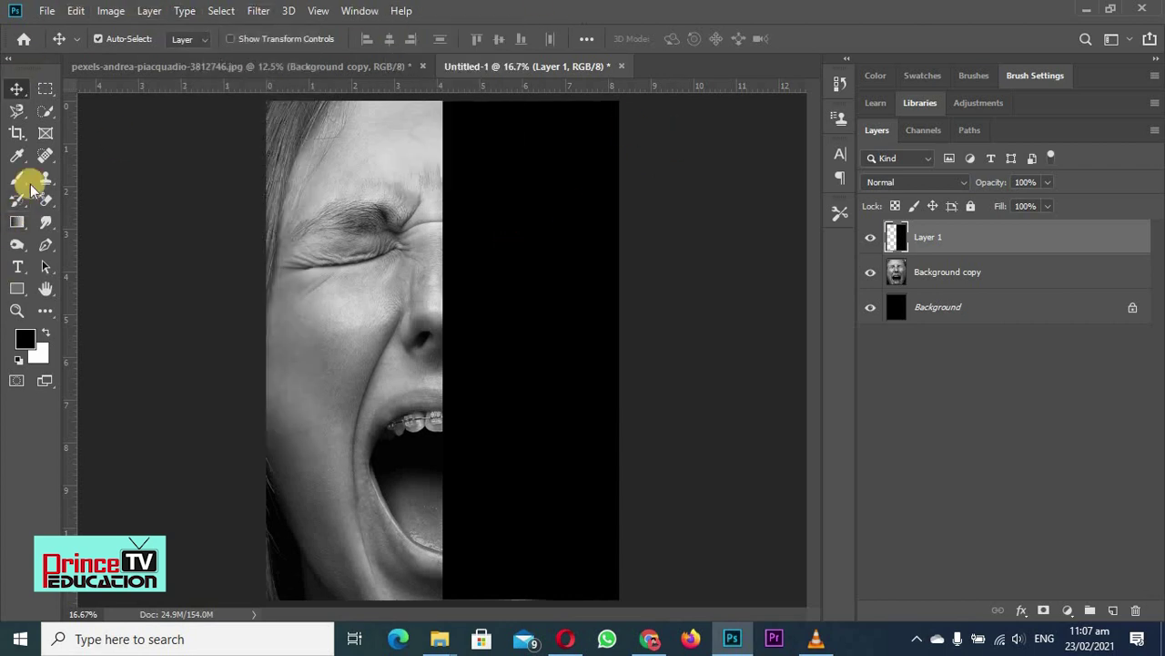
{"action": "left_click", "coordinate": [16, 266]}
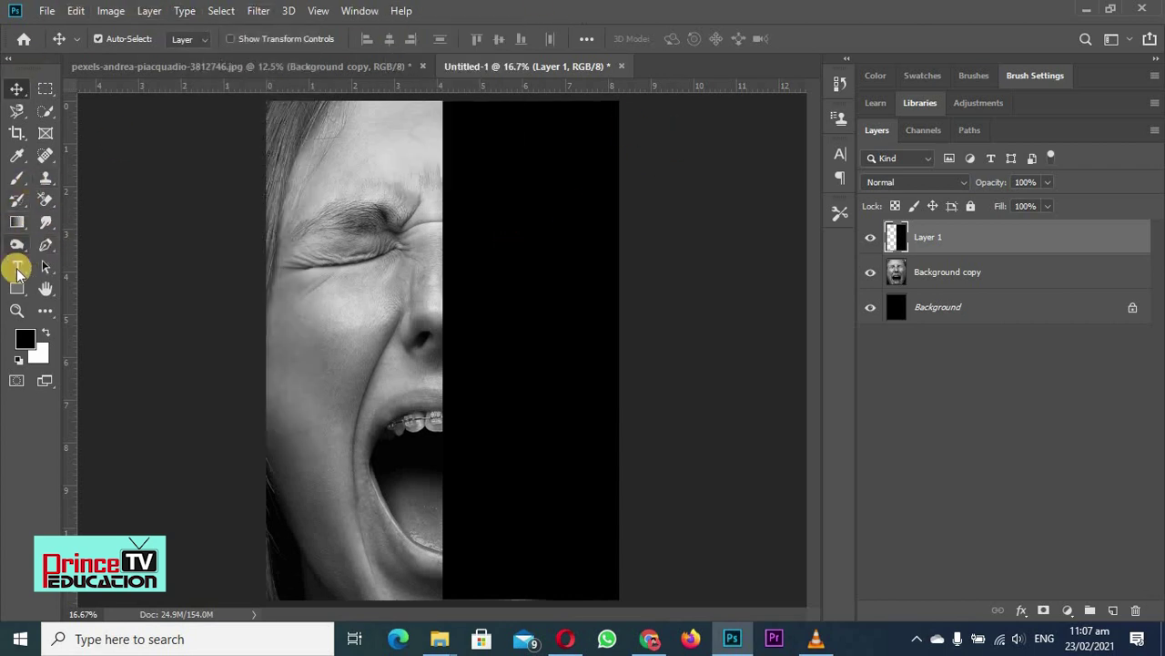
Step: Start a text box on the black panel with white text colour and Sharp anti-aliasing
{"action": "left_click", "coordinate": [488, 178]}
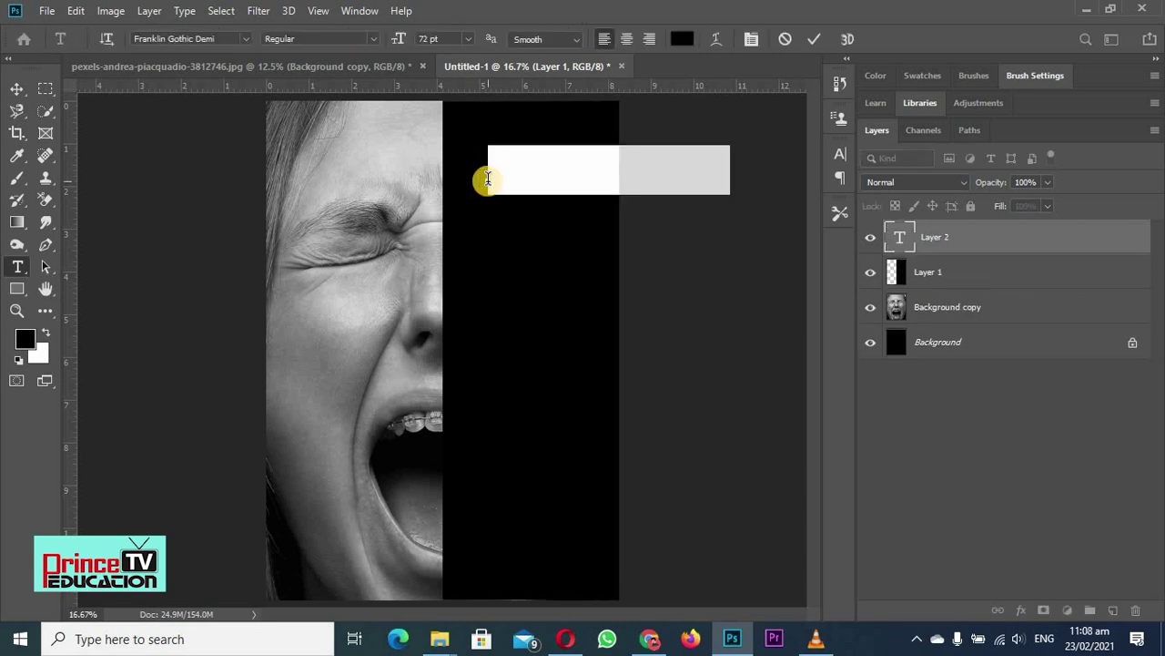
{"action": "key", "text": "BackSpace"}
{"action": "type", "text": "NO"}
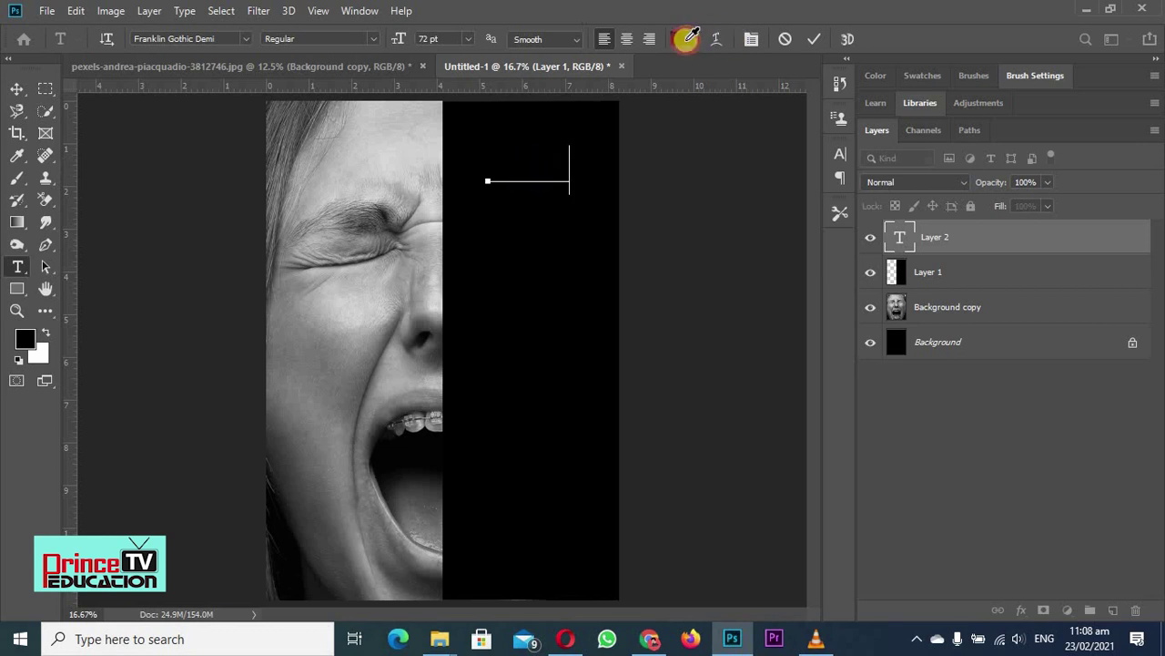
{"action": "left_click", "coordinate": [683, 39]}
{"action": "left_click", "coordinate": [716, 68]}
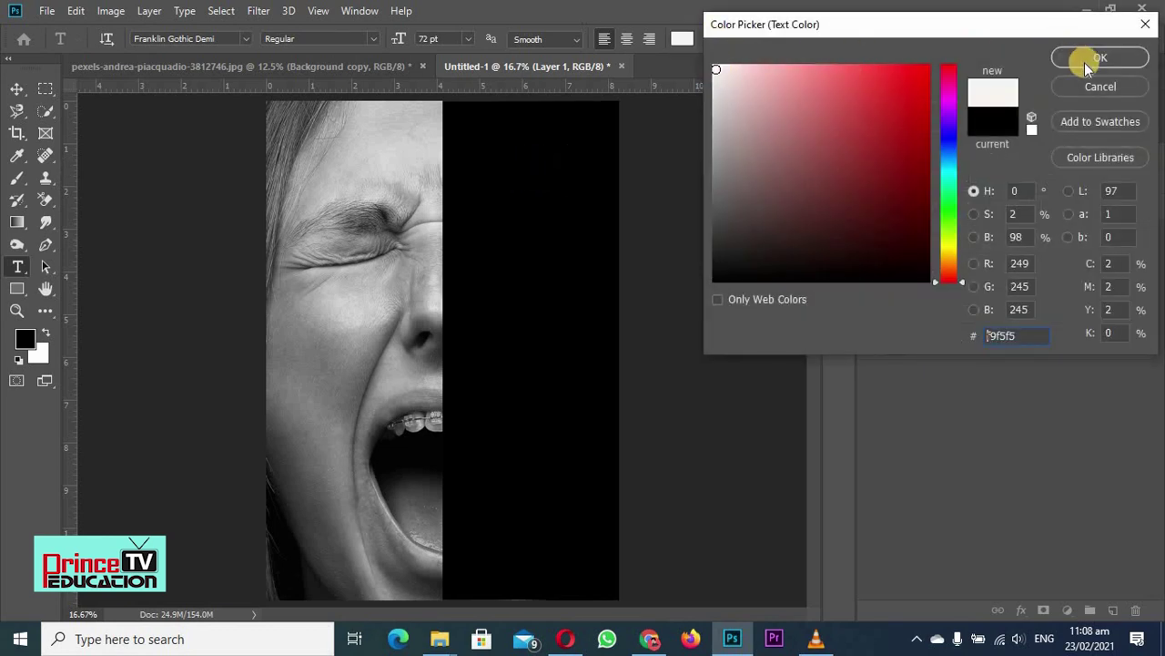
{"action": "left_click", "coordinate": [1095, 58]}
{"action": "left_click", "coordinate": [578, 41]}
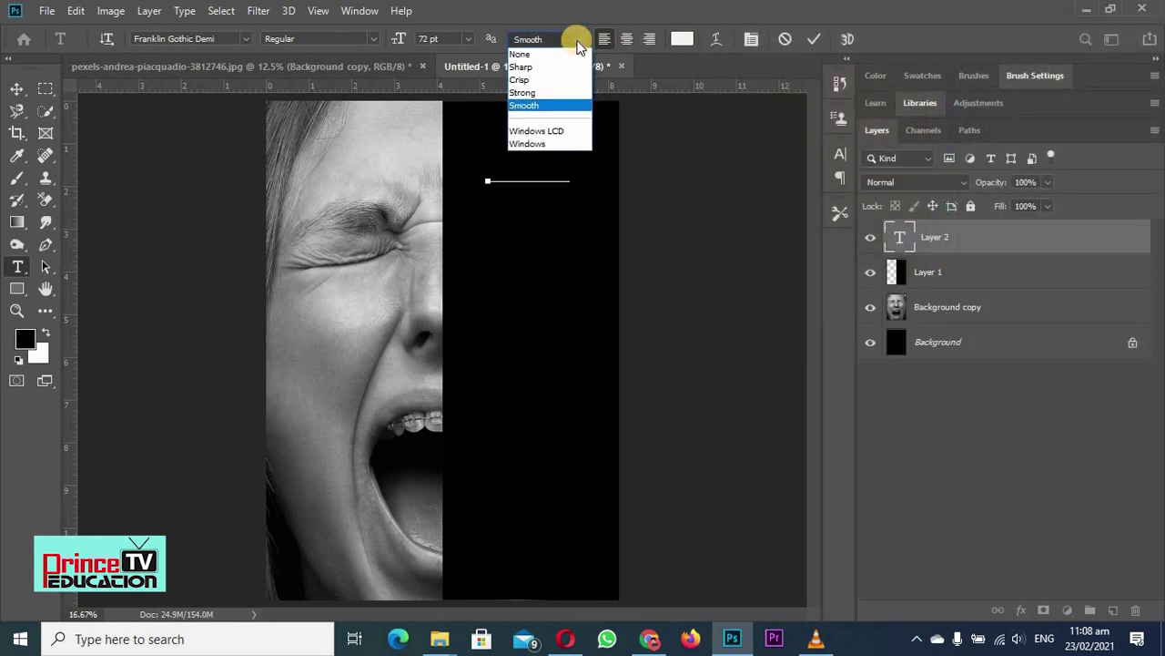
{"action": "left_click", "coordinate": [520, 67]}
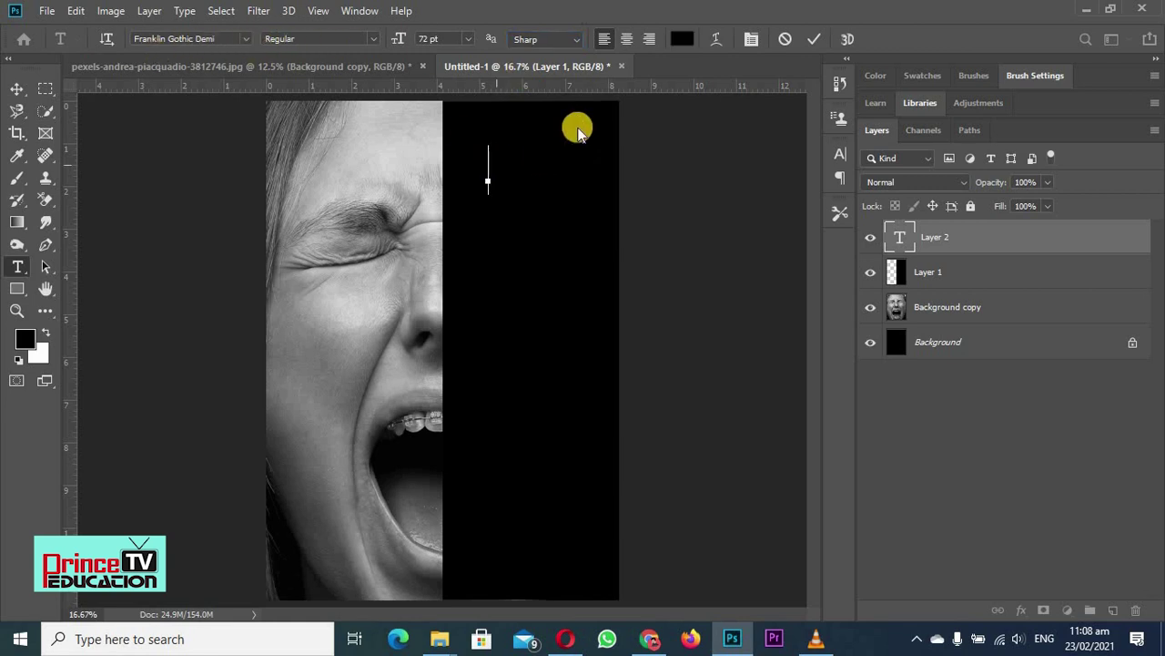
{"action": "left_click", "coordinate": [682, 38]}
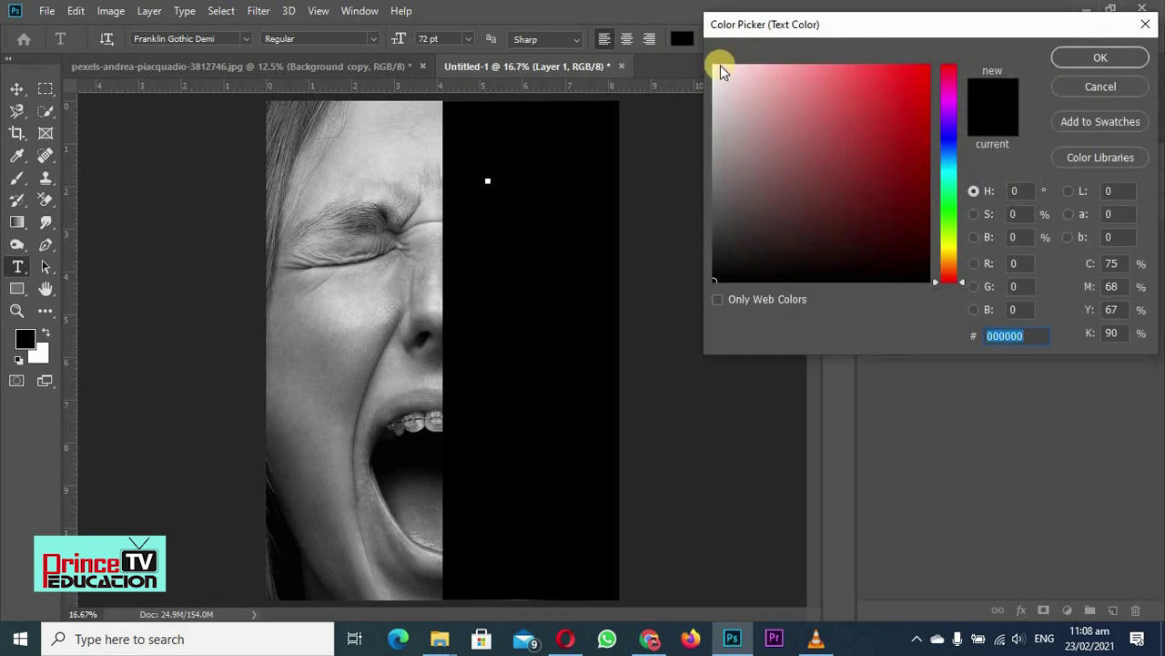
{"action": "left_click", "coordinate": [716, 66]}
{"action": "left_click", "coordinate": [1084, 62]}
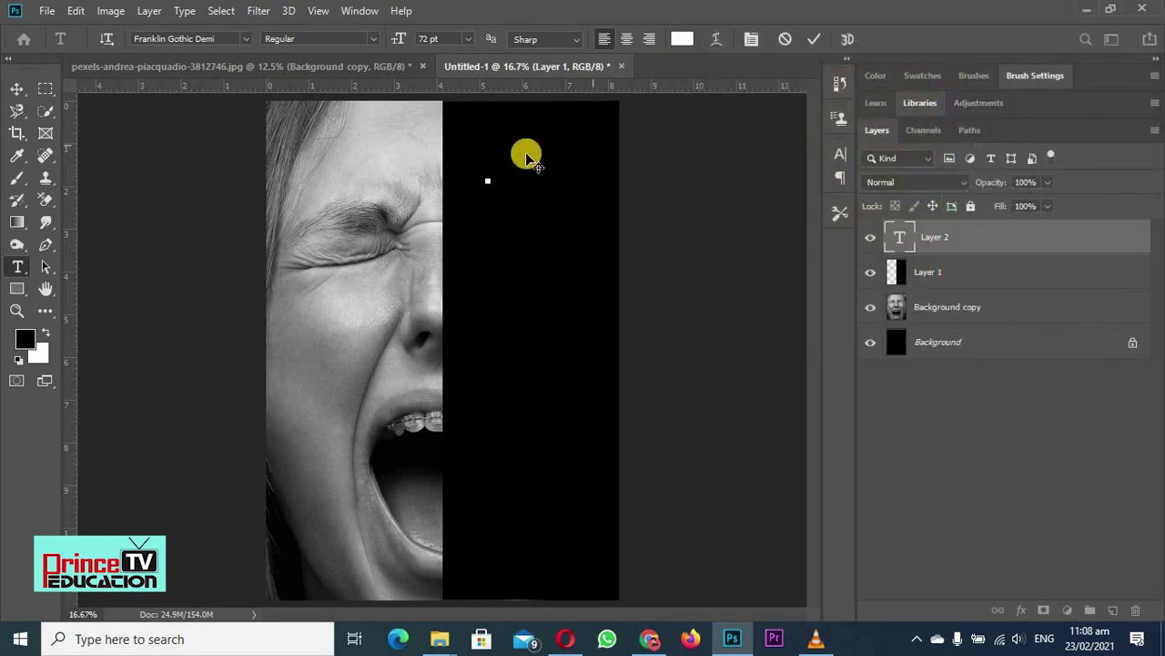
Step: Type 'YOUR' and 'HAPPIN' on two lines and select the headline text
{"action": "type", "text": "Your"}
{"action": "key", "text": "BackSpace"}
{"action": "key", "text": "BackSpace"}
{"action": "key", "text": "BackSpace"}
{"action": "type", "text": "our"}
{"action": "key", "text": "BackSpace"}
{"action": "key", "text": "BackSpace"}
{"action": "type", "text": "OUR"}
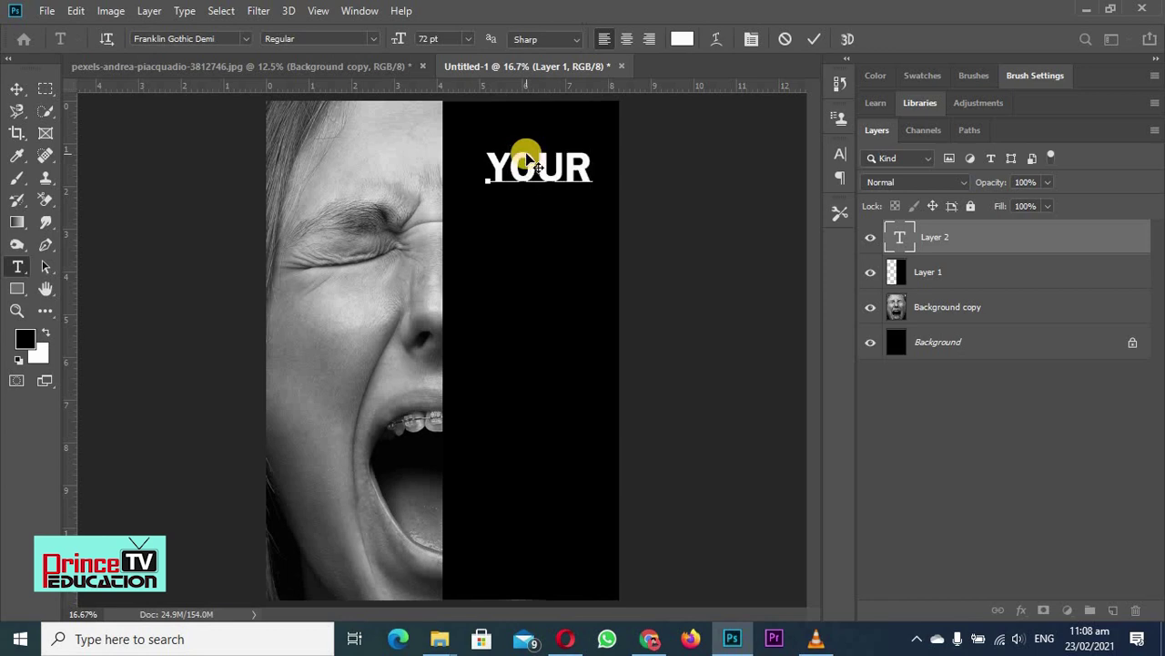
{"action": "key", "text": "Return"}
{"action": "type", "text": "HAPPI"}
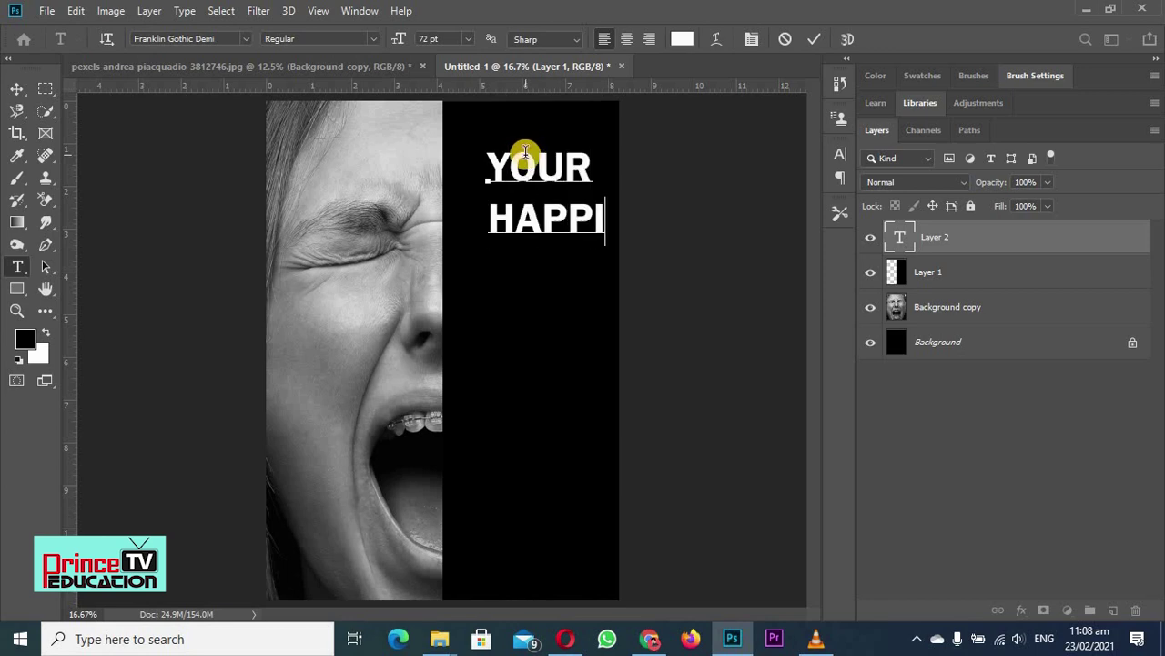
{"action": "type", "text": "N"}
{"action": "left_click_drag", "start_coordinate": [491, 162], "coordinate": [712, 240]}
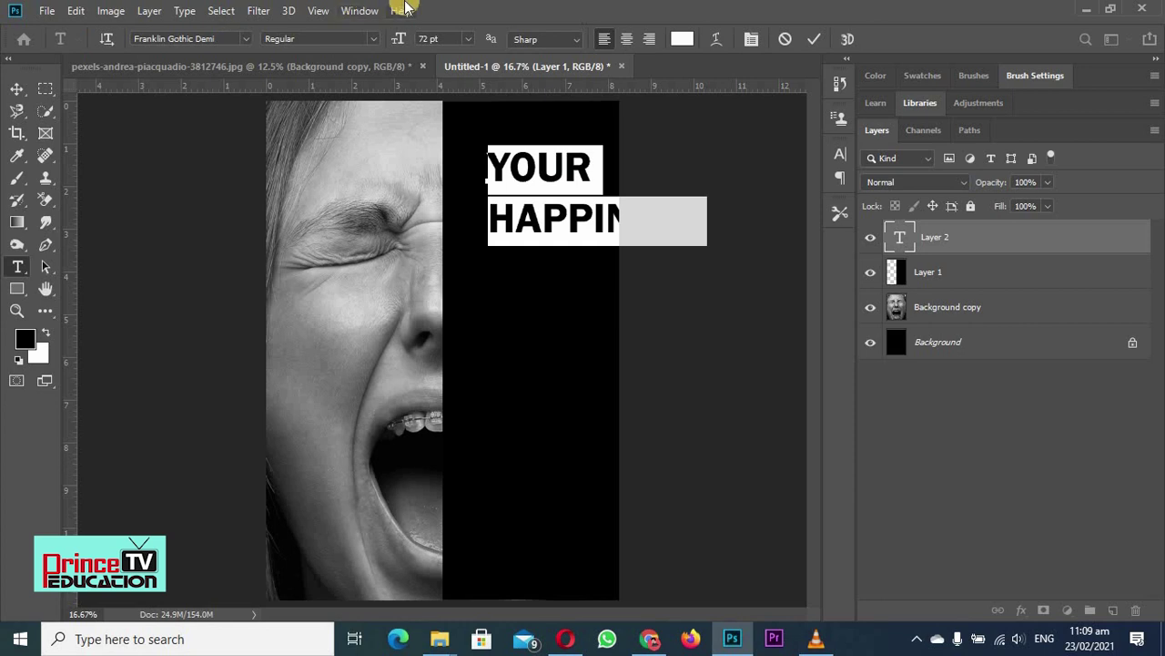
Step: Set the headline leading to 60.64 pt in the Character panel and commit the text
{"action": "left_click", "coordinate": [357, 11]}
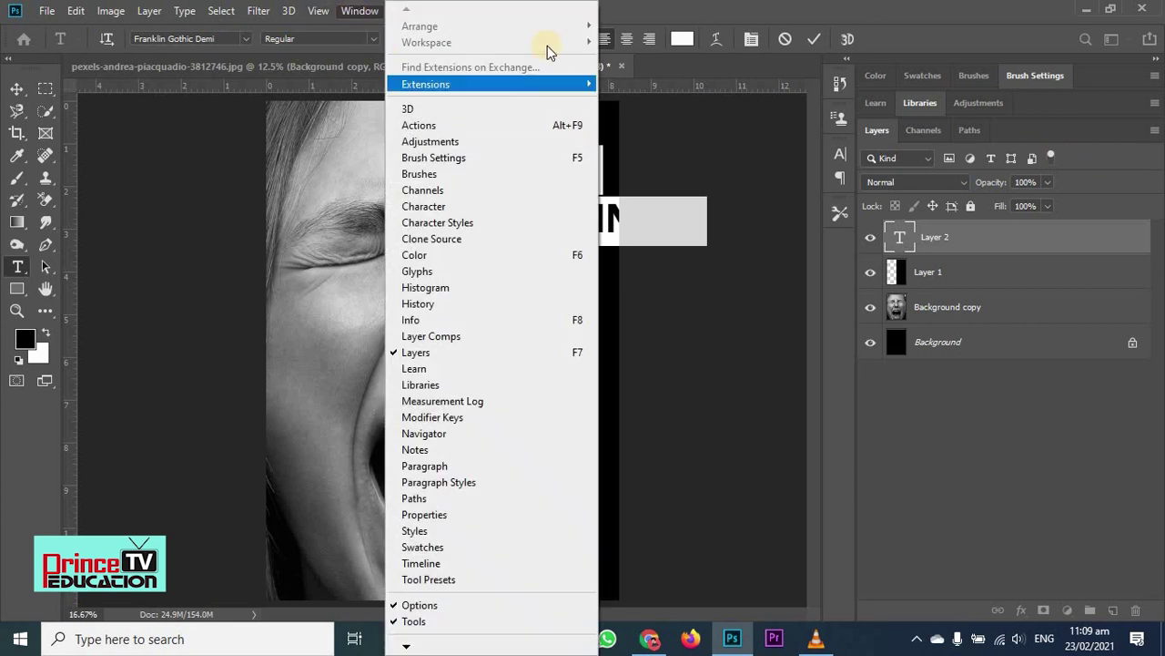
{"action": "left_click", "coordinate": [441, 207]}
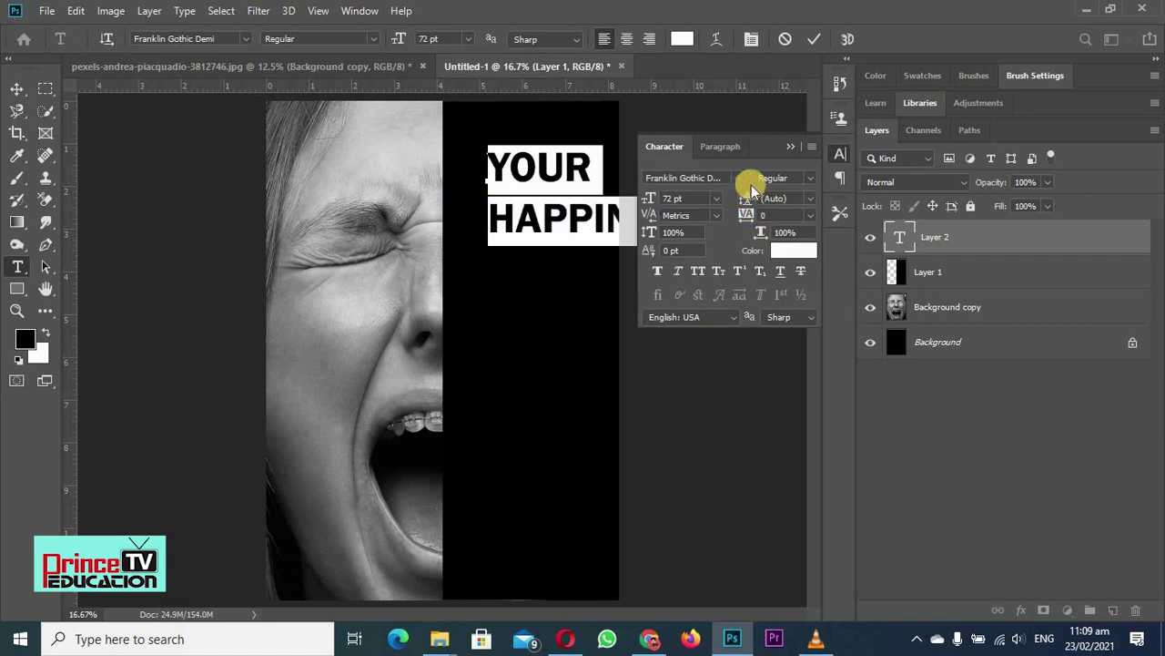
{"action": "left_click_drag", "start_coordinate": [749, 198], "coordinate": [746, 200]}
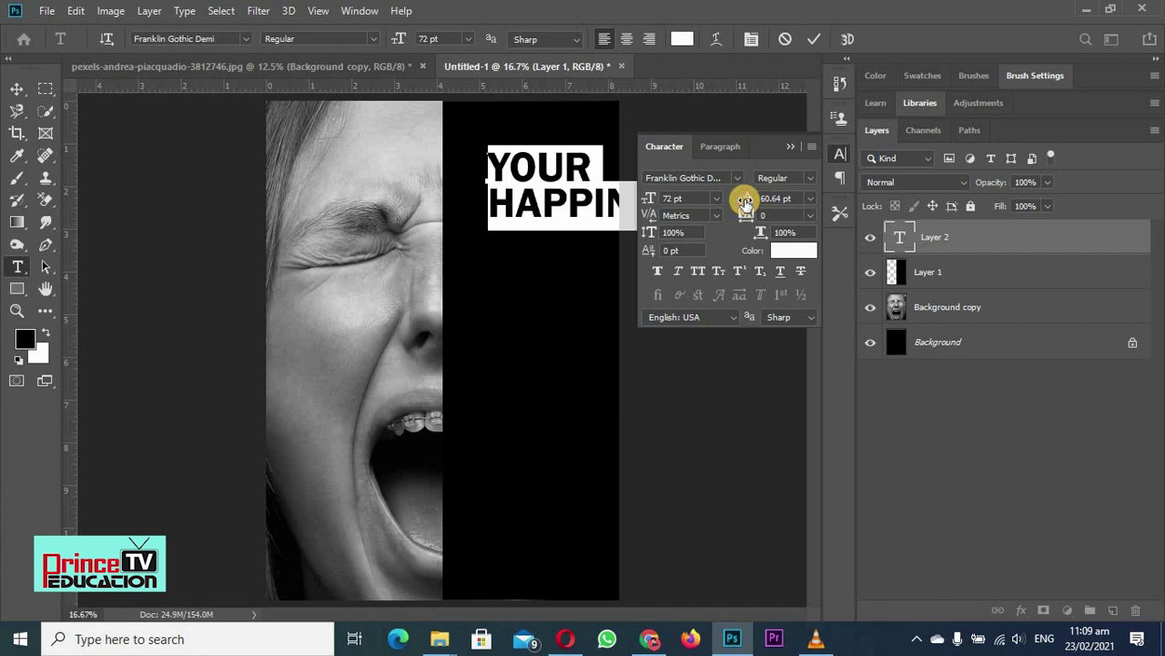
{"action": "left_click", "coordinate": [814, 39]}
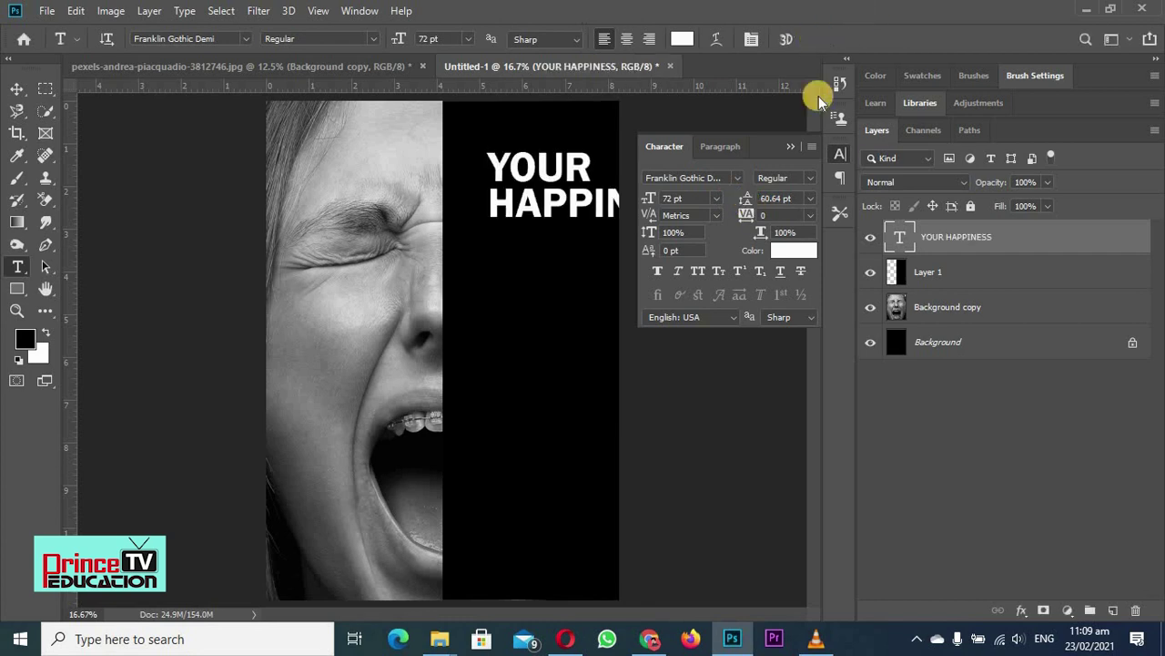
Step: Dock the Character panel below Layers and move the headline toward the panel's left edge
{"action": "mouse_move", "coordinate": [762, 146]}
{"action": "left_mouse_down"}
{"action": "mouse_move", "coordinate": [874, 407]}
{"action": "mouse_move", "coordinate": [956, 422]}
{"action": "left_mouse_up"}
{"action": "left_click", "coordinate": [14, 94]}
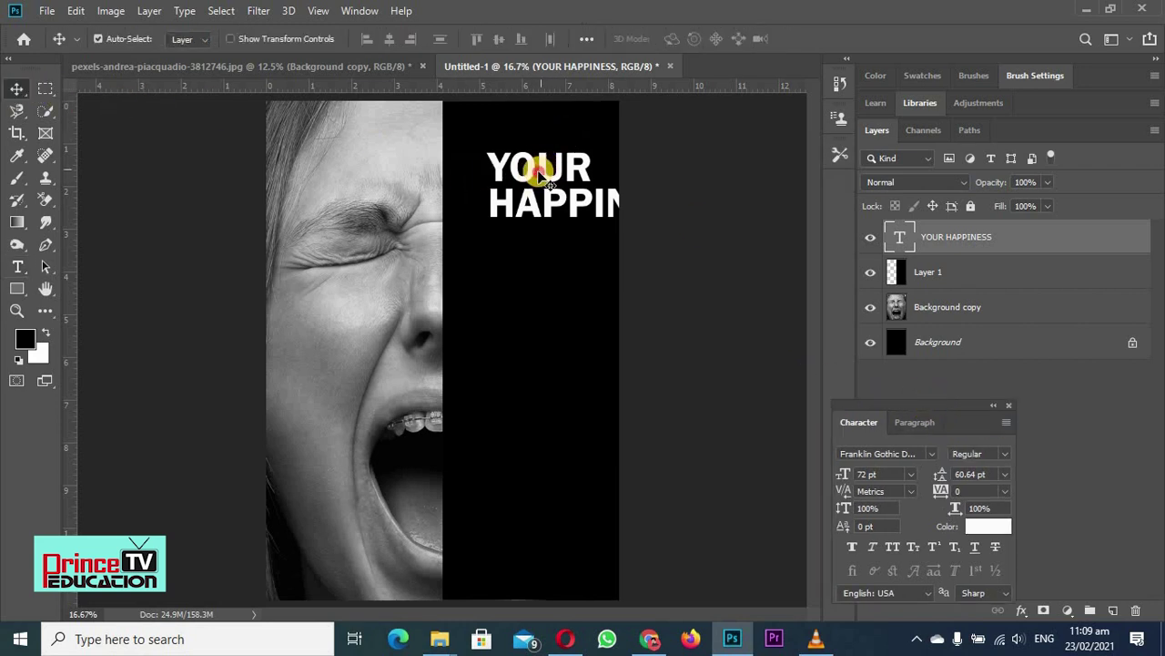
{"action": "left_click_drag", "start_coordinate": [541, 165], "coordinate": [497, 149]}
Step: Replace the headline's second line with 'PAIN' so it reads 'YOUR PAIN'
{"action": "key", "text": "t"}
{"action": "left_click", "coordinate": [632, 191]}
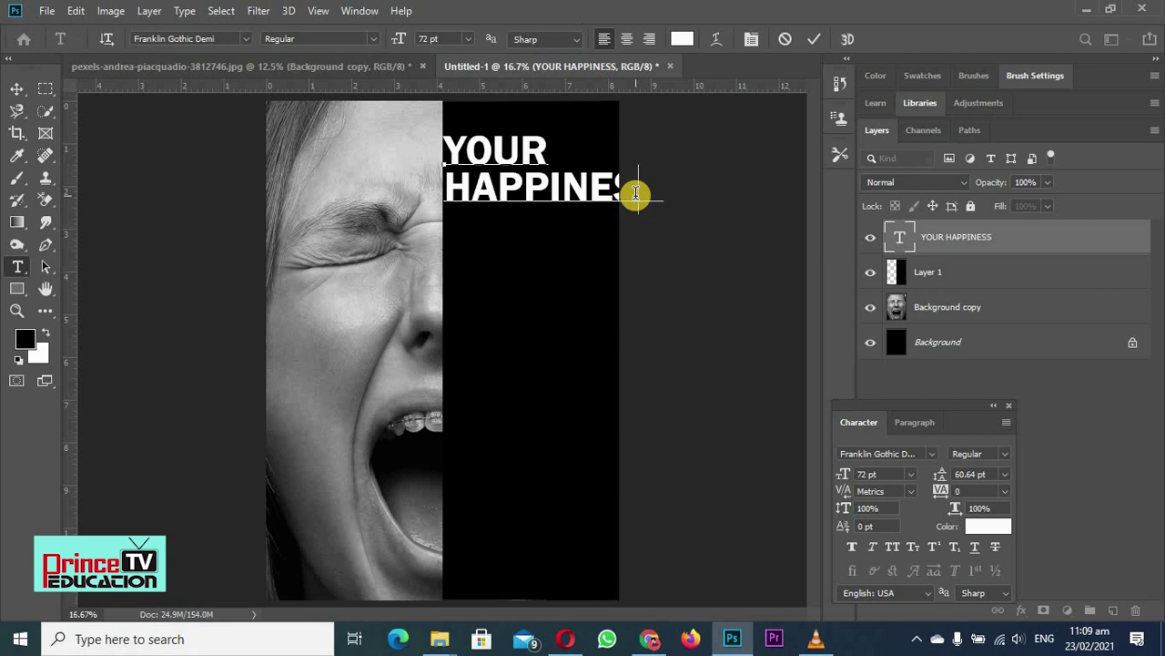
{"action": "key", "text": "BackSpace"}
{"action": "key", "text": "BackSpace"}
{"action": "key", "text": "BackSpace"}
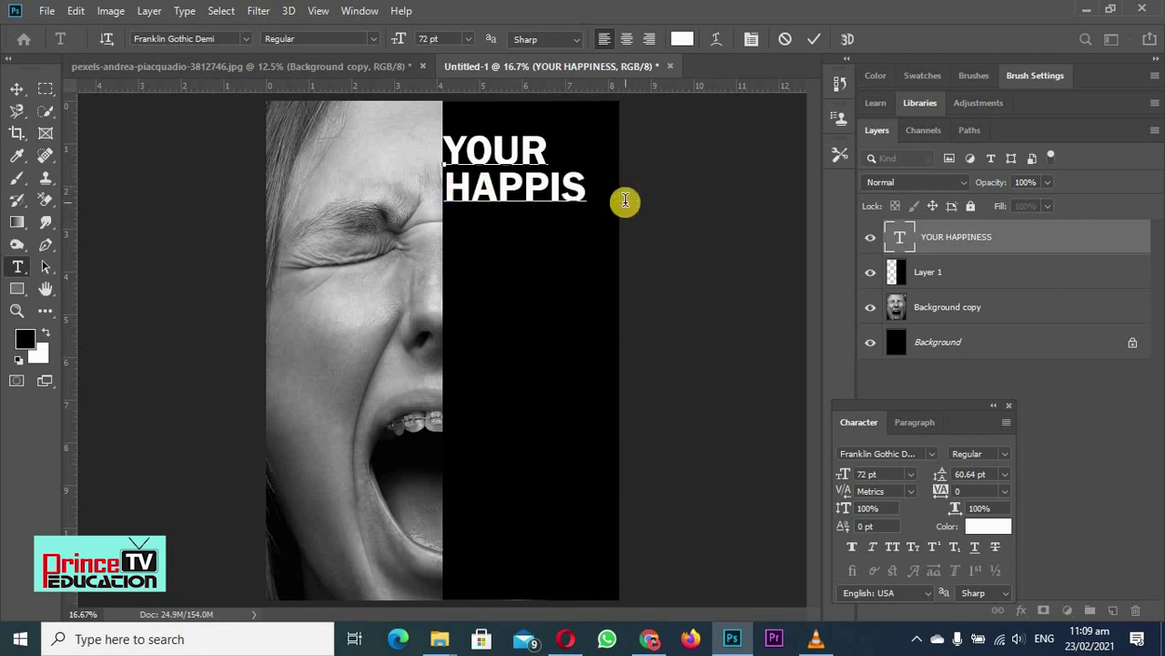
{"action": "key", "text": "BackSpace"}
{"action": "key", "text": "BackSpace"}
{"action": "key", "text": "BackSpace"}
{"action": "key", "text": "BackSpace"}
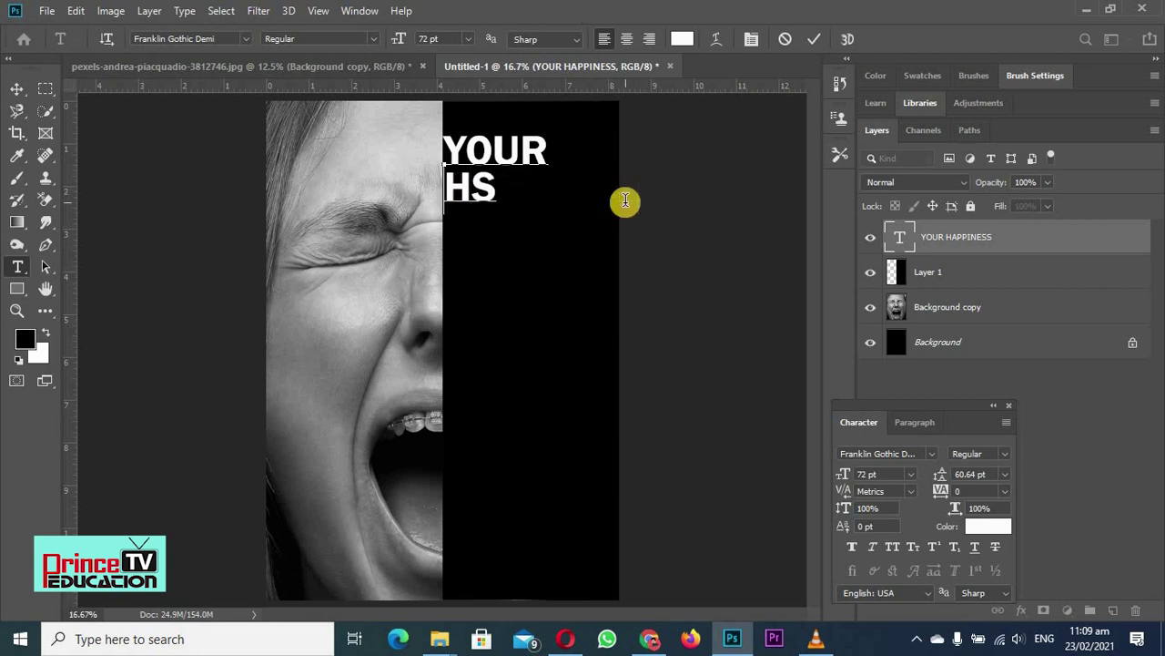
{"action": "key", "text": "BackSpace"}
{"action": "key", "text": "Delete"}
{"action": "type", "text": "h"}
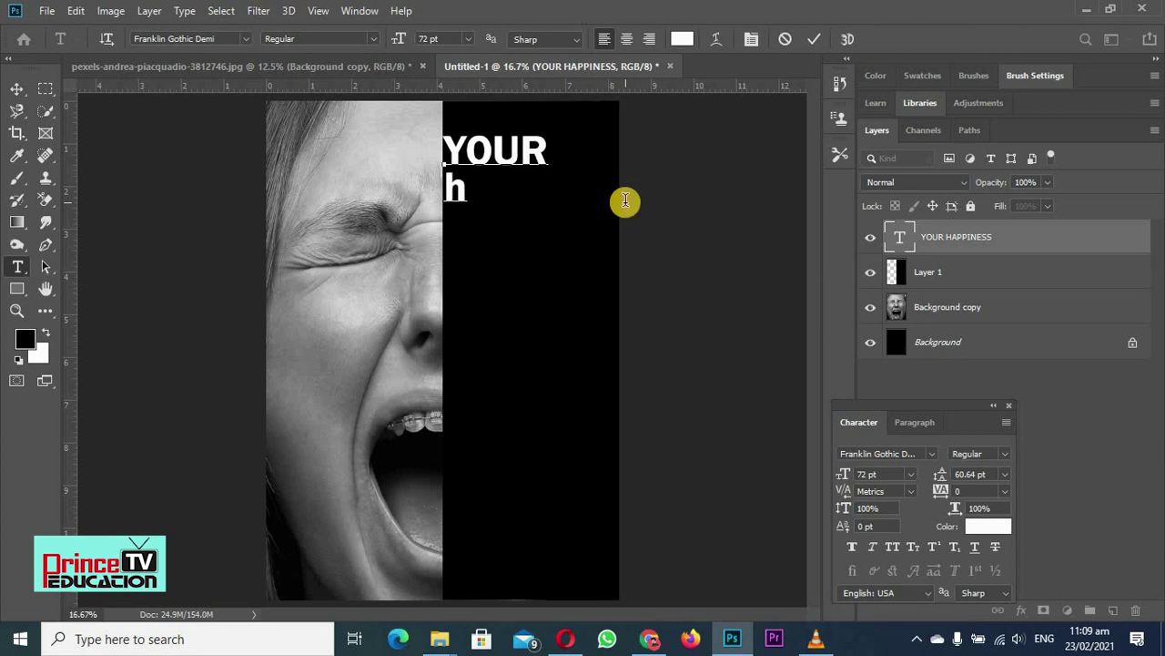
{"action": "key", "text": "BackSpace"}
{"action": "type", "text": "HAPPINESS"}
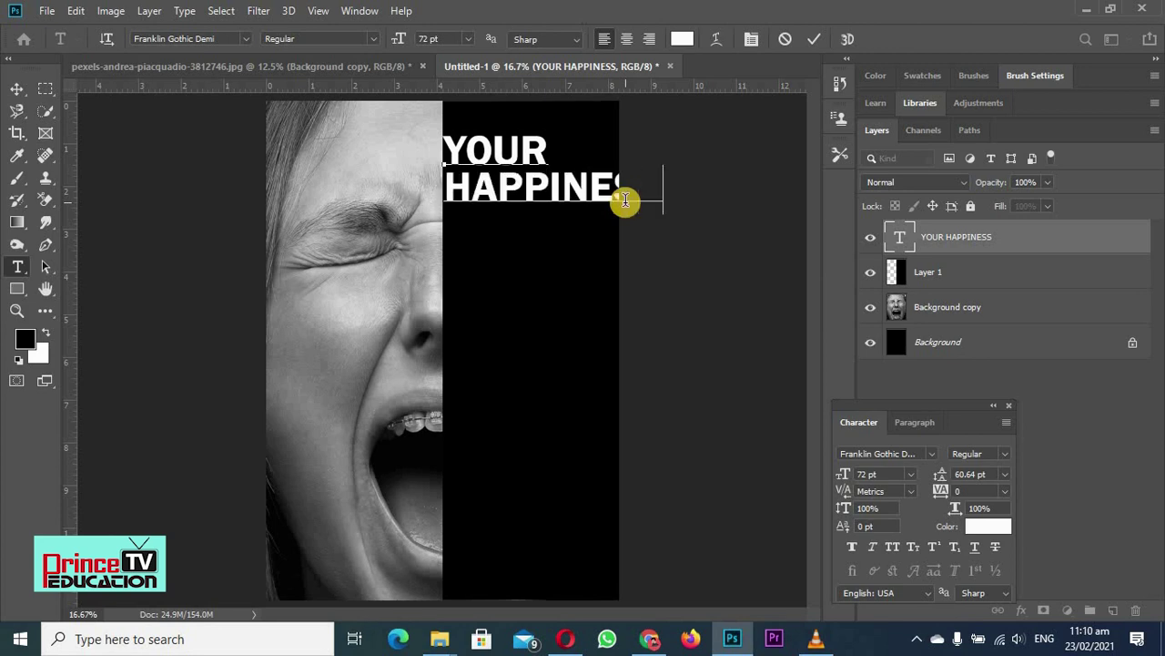
{"action": "key", "text": "BackSpace"}
{"action": "key", "text": "BackSpace"}
{"action": "key", "text": "BackSpace"}
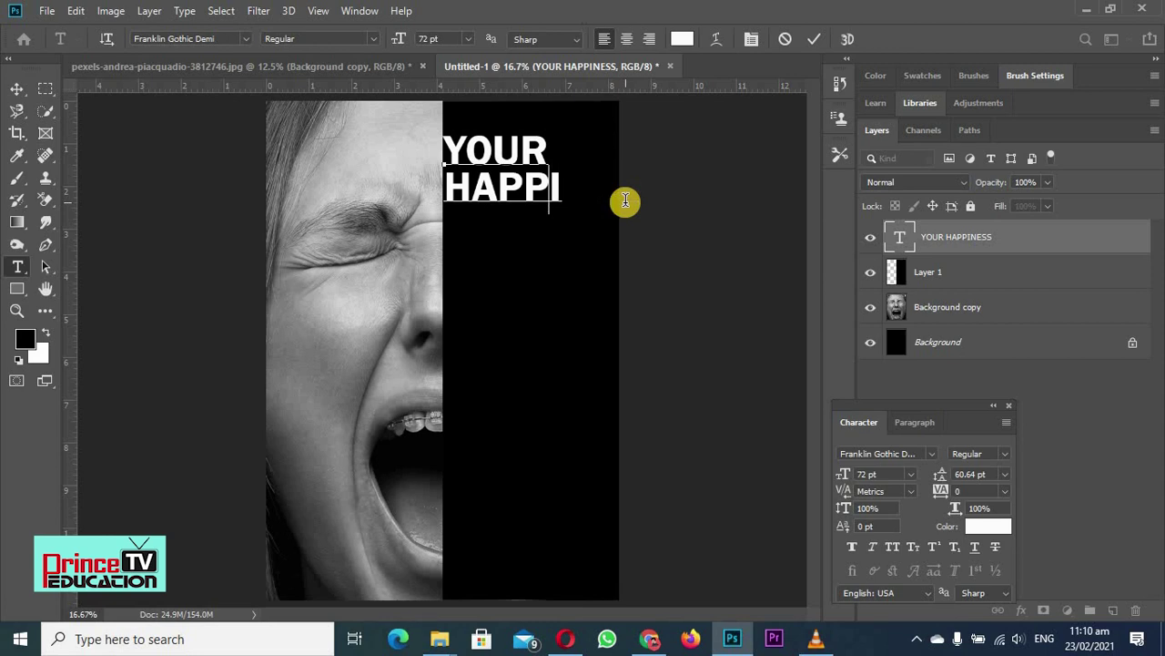
{"action": "key", "text": "BackSpace"}
{"action": "key", "text": "BackSpace"}
{"action": "key", "text": "BackSpace"}
{"action": "key", "text": "BackSpace"}
{"action": "key", "text": "BackSpace"}
{"action": "type", "text": "pA"}
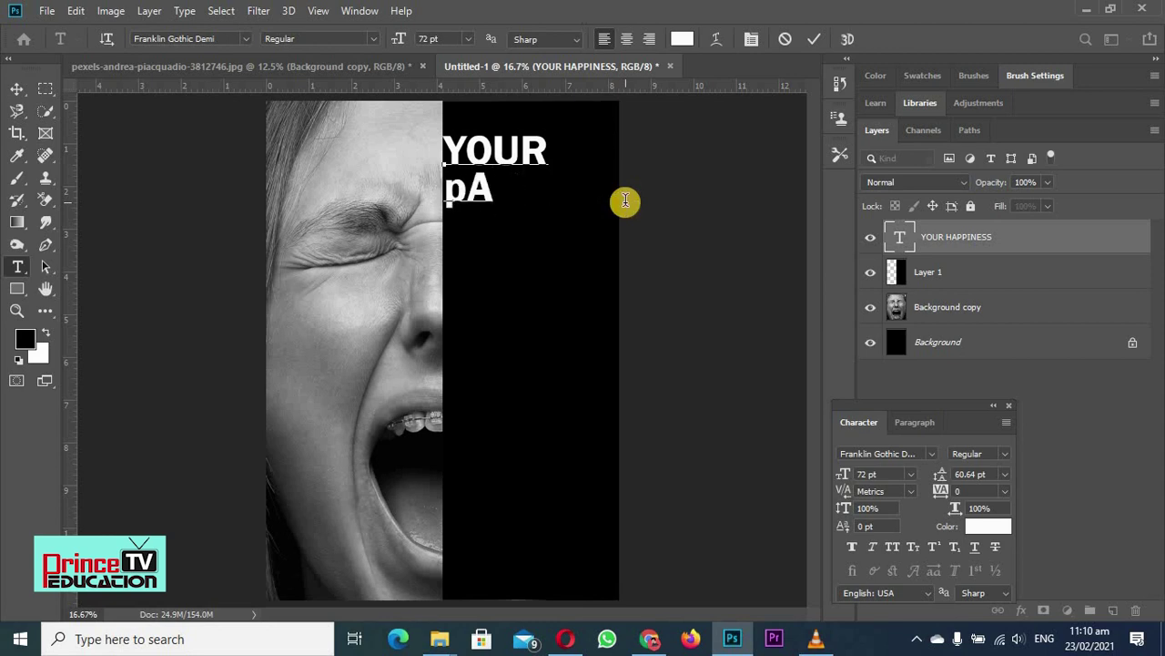
{"action": "key", "text": "BackSpace"}
{"action": "key", "text": "BackSpace"}
{"action": "type", "text": "PAIN"}
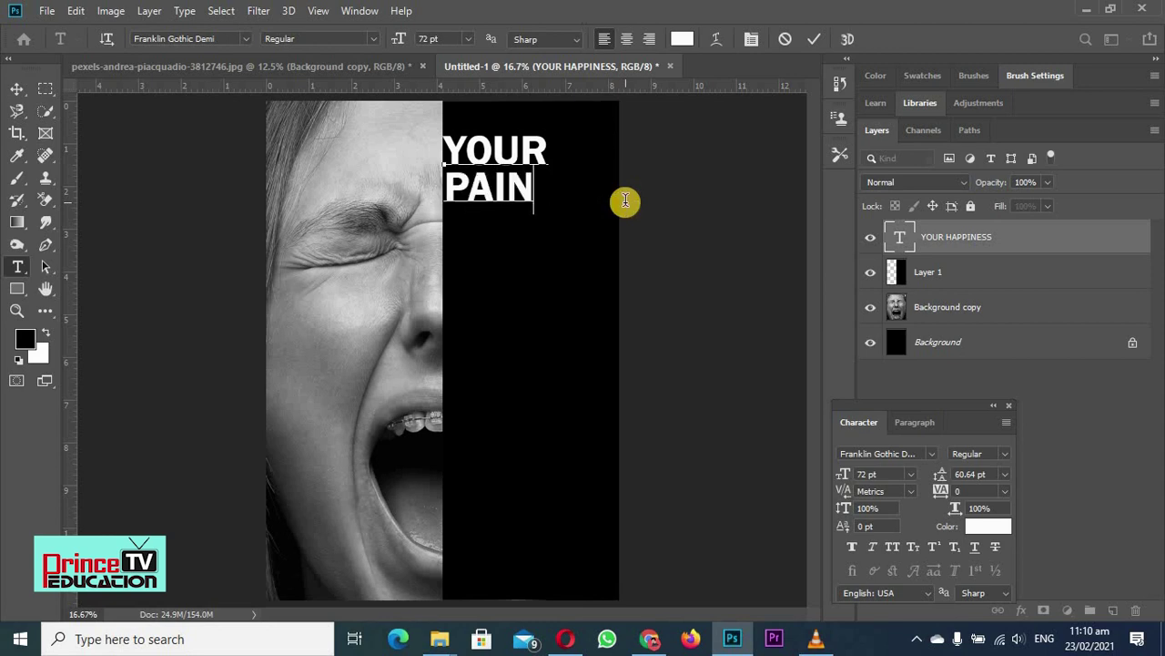
Step: Add 'SHOULD', 'HAVE', 'SOME', 'WORDS' on new lines and select all the text
{"action": "key", "text": "Return"}
{"action": "type", "text": "SHOULD"}
{"action": "key", "text": "Return"}
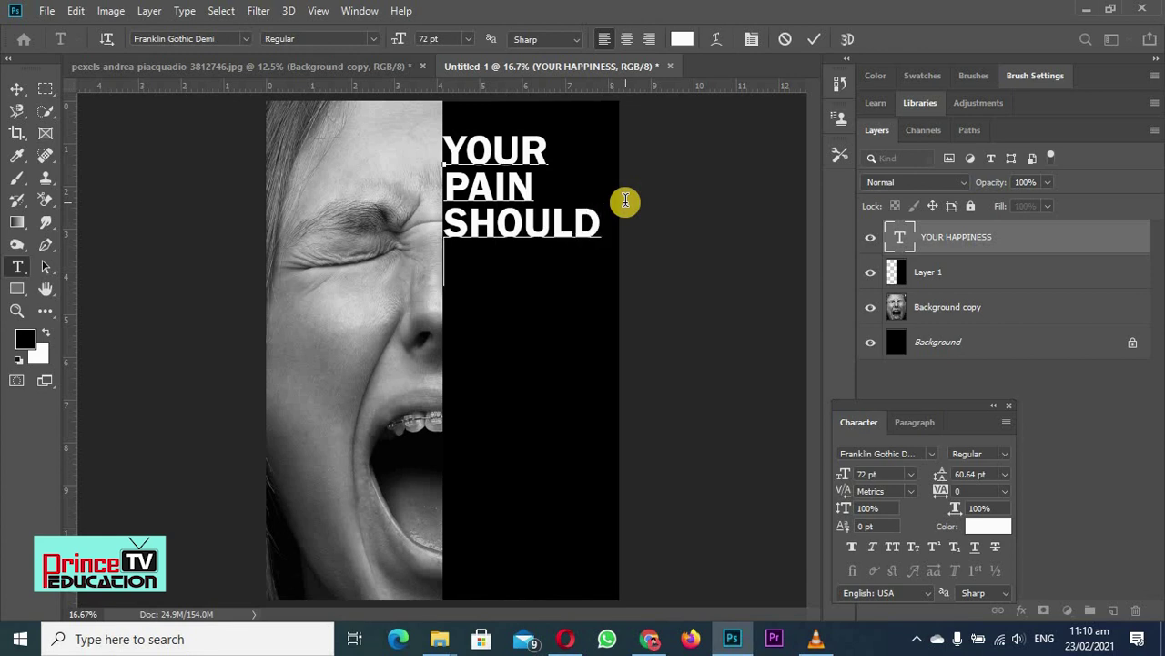
{"action": "type", "text": "HAVE"}
{"action": "key", "text": "Return"}
{"action": "type", "text": "S"}
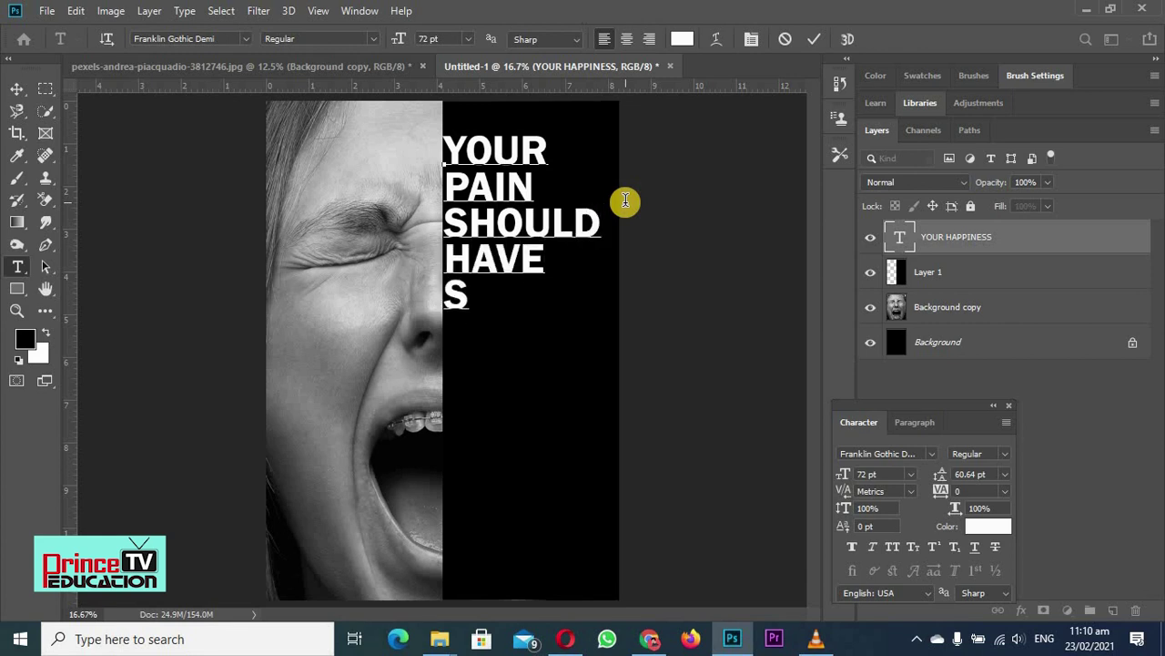
{"action": "type", "text": "OME"}
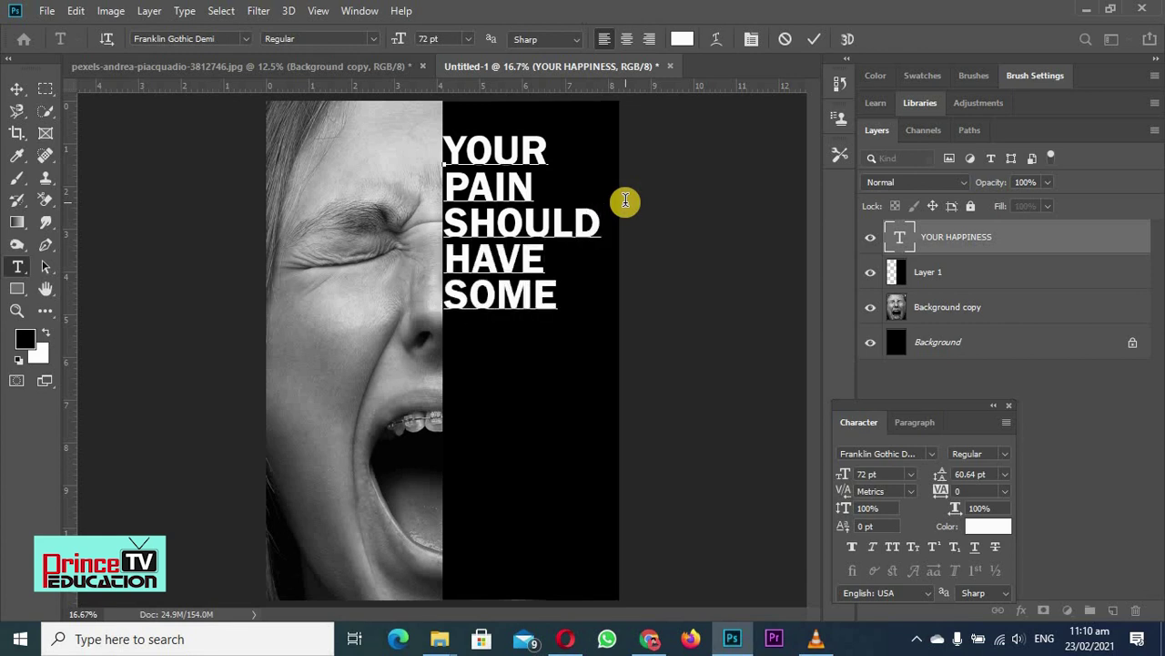
{"action": "key", "text": "Return"}
{"action": "type", "text": "WORDS"}
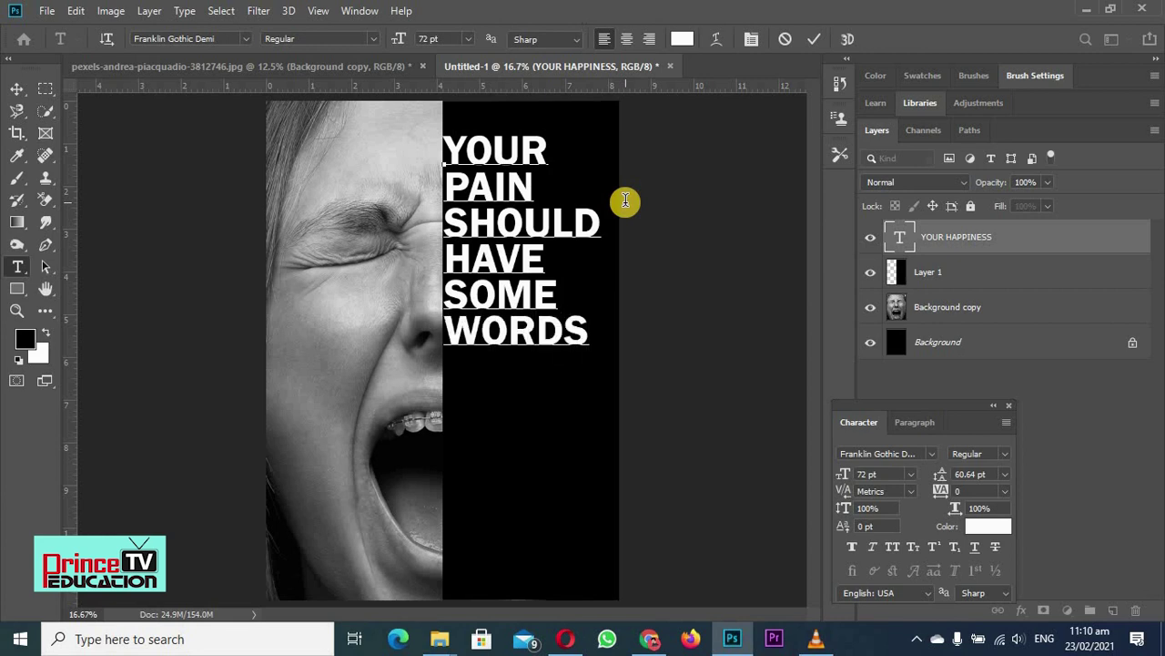
{"action": "left_click", "coordinate": [516, 223]}
{"action": "key", "text": "ctrl+a"}
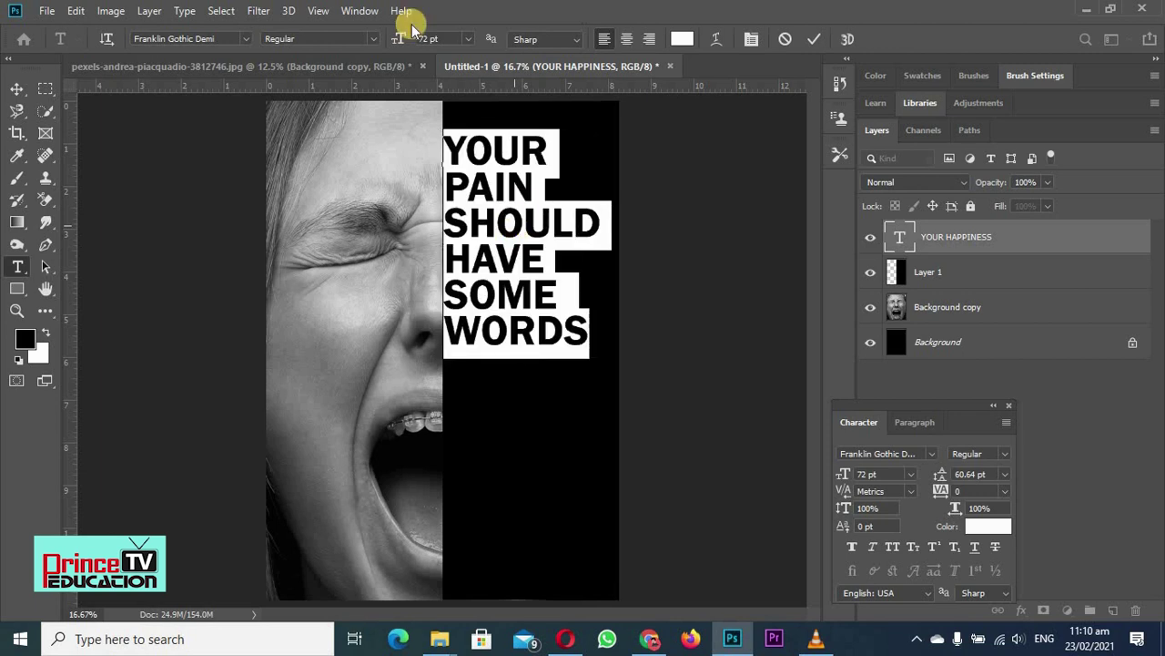
Step: Browse the font list and apply Agency FB Bold to the headline text
{"action": "left_click", "coordinate": [243, 40]}
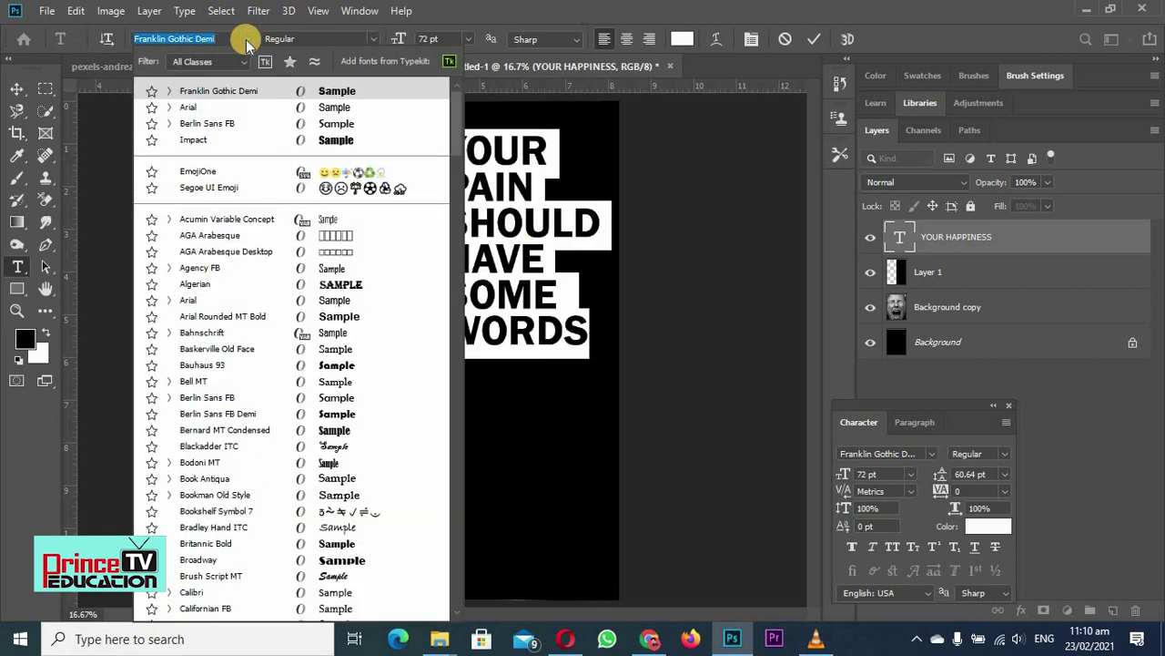
{"action": "key", "text": "Down"}
{"action": "key", "text": "Down"}
{"action": "key", "text": "Down"}
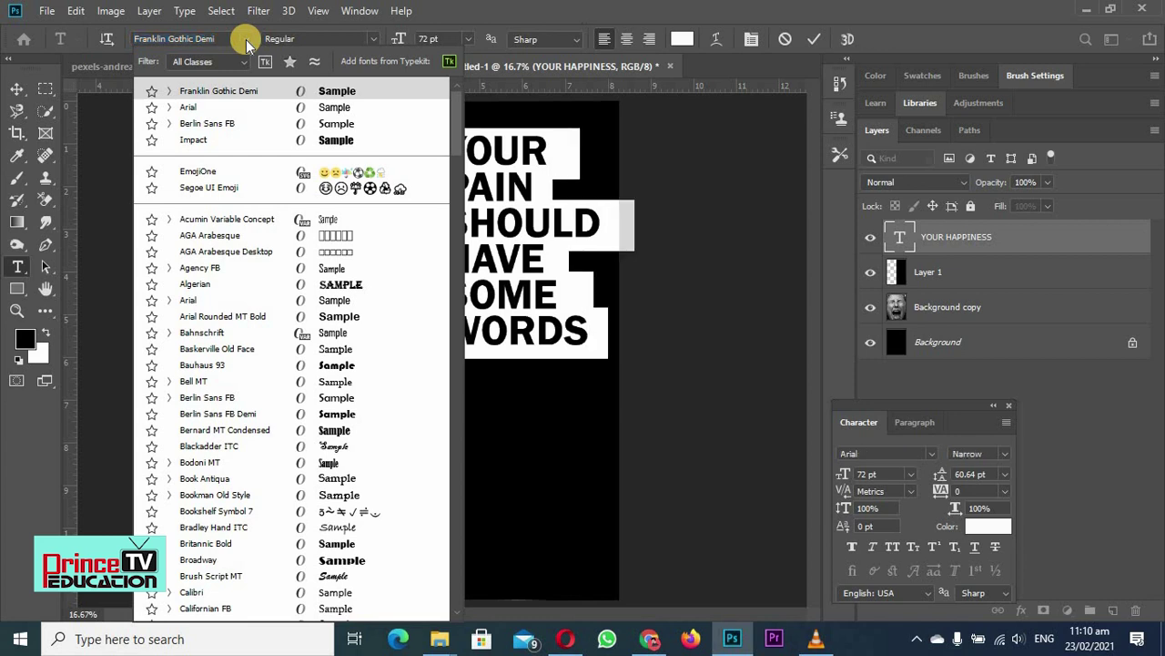
{"action": "key", "text": "Down"}
{"action": "key", "text": "Down"}
{"action": "key", "text": "Down"}
{"action": "key", "text": "Down"}
{"action": "key", "text": "Down"}
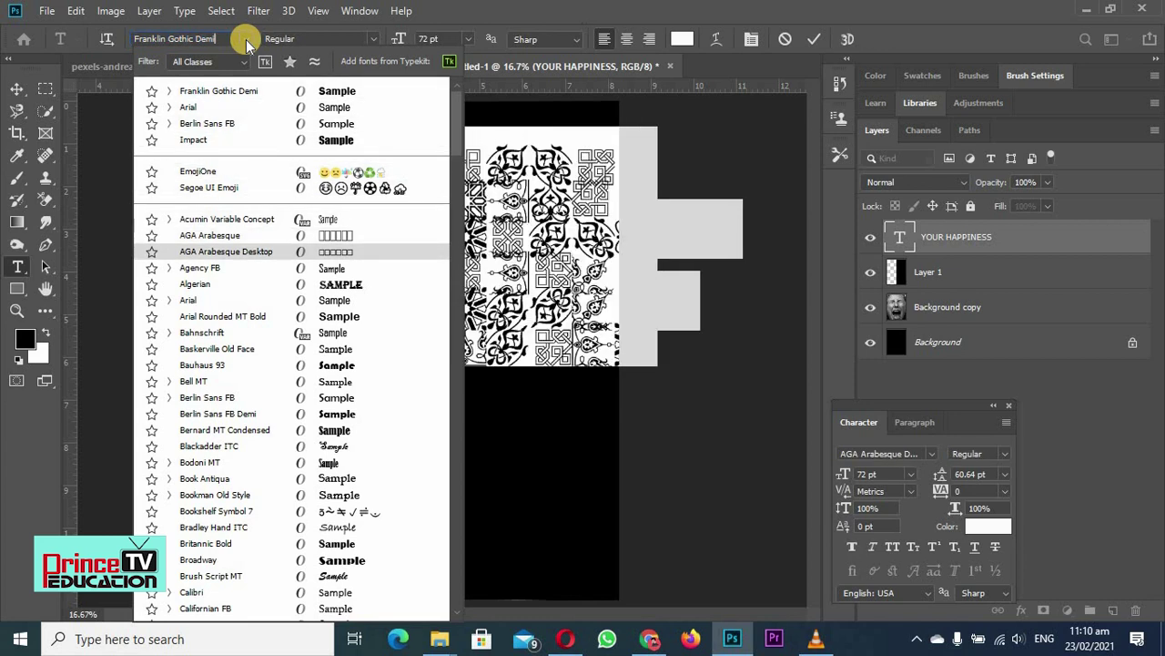
{"action": "key", "text": "Down"}
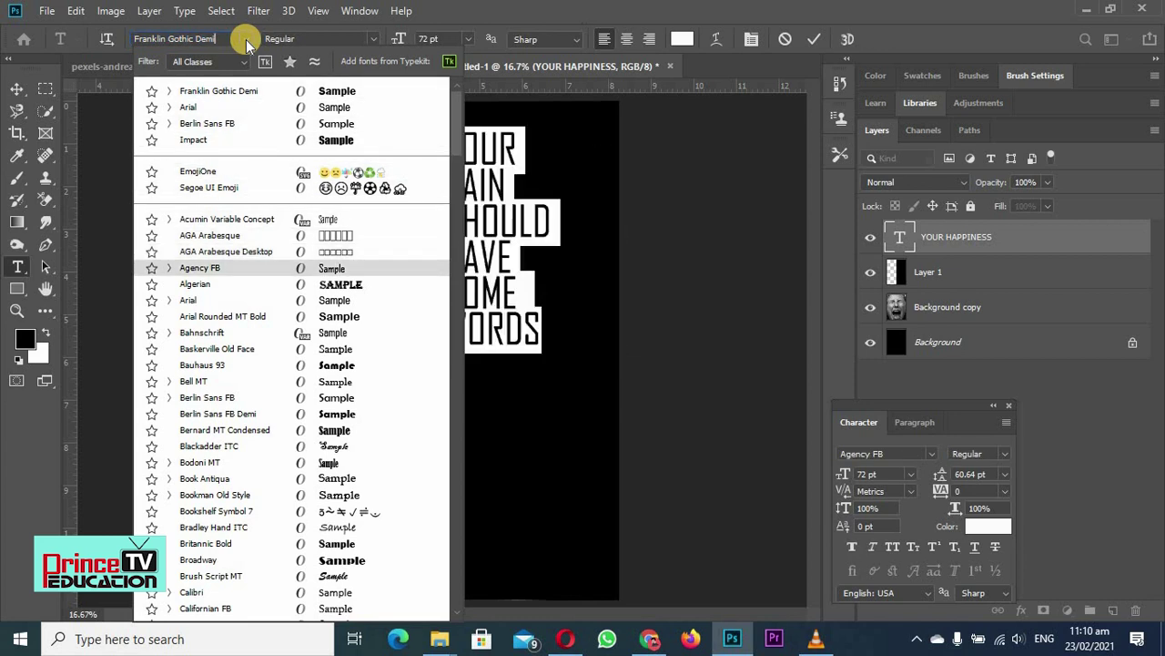
{"action": "left_click", "coordinate": [169, 268]}
{"action": "left_click", "coordinate": [191, 301]}
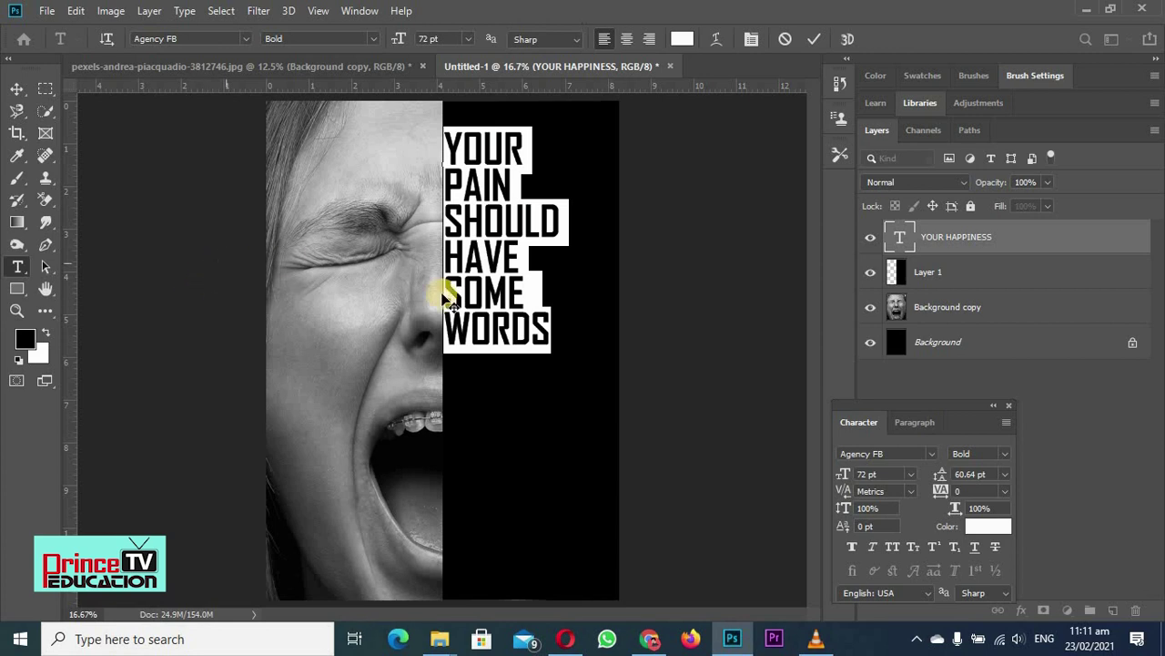
Step: Add 'TO' and 'EXPRESS' as new lines below WORDS, fixing typos, and commit the text
{"action": "left_click", "coordinate": [548, 325]}
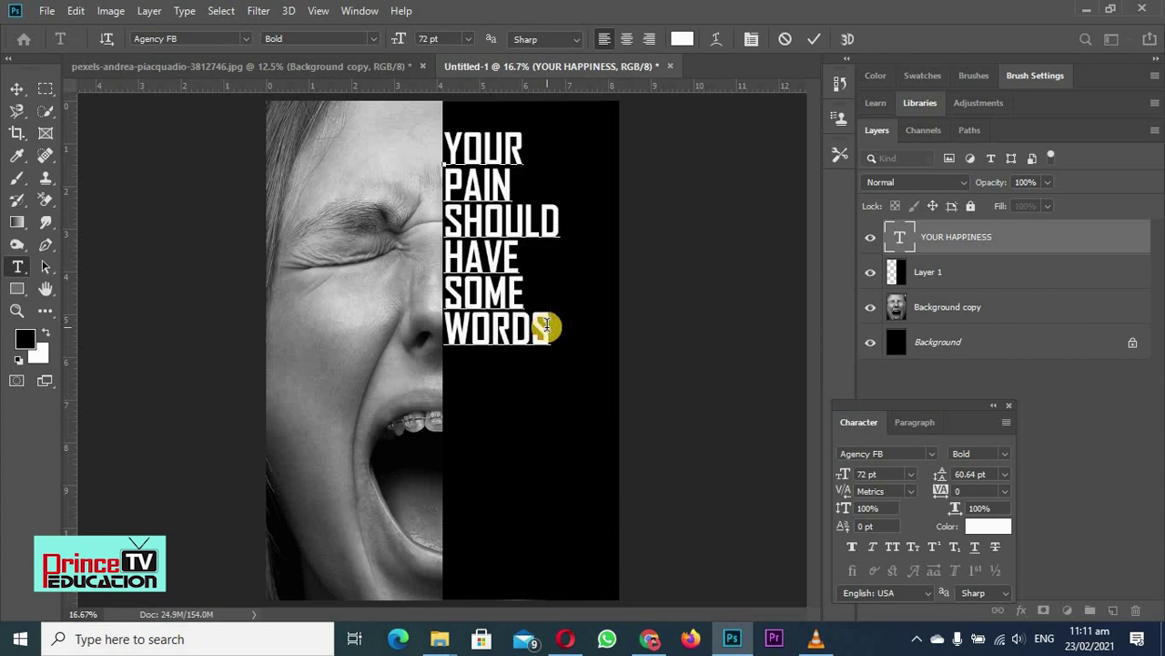
{"action": "key", "text": "Return"}
{"action": "type", "text": "VOF"}
{"action": "key", "text": "BackSpace"}
{"action": "key", "text": "BackSpace"}
{"action": "key", "text": "BackSpace"}
{"action": "type", "text": "G"}
{"action": "key", "text": "BackSpace"}
{"action": "type", "text": "F"}
{"action": "type", "text": "OR"}
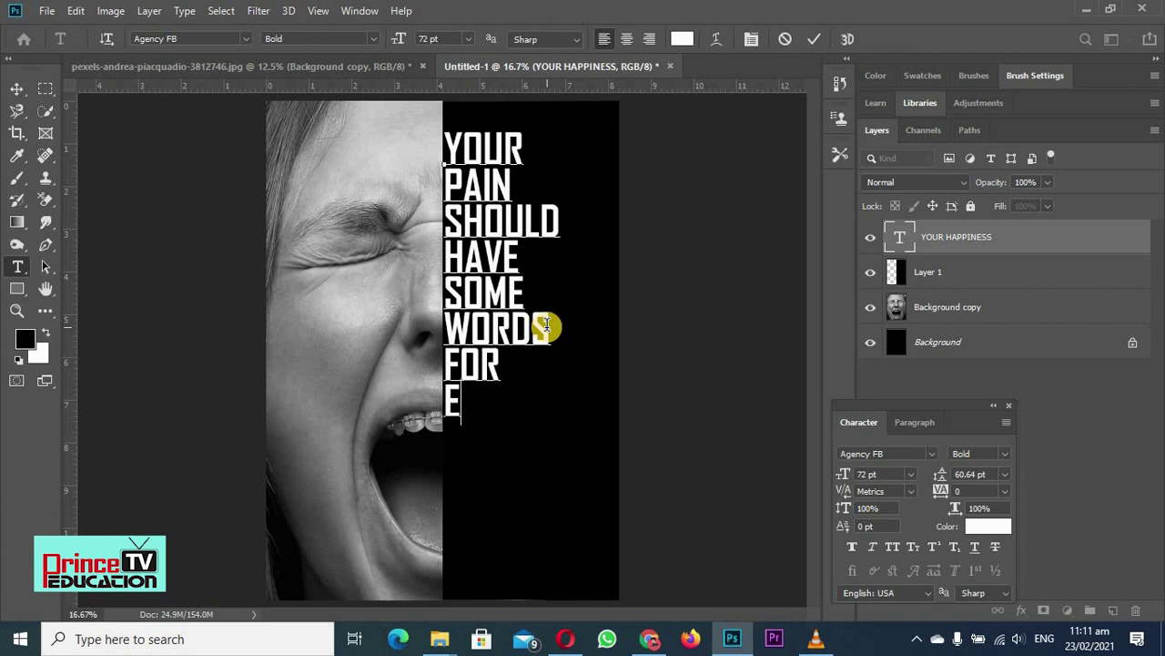
{"action": "type", "text": "XPRESS"}
{"action": "key", "text": "BackSpace"}
{"action": "key", "text": "BackSpace"}
{"action": "key", "text": "BackSpace"}
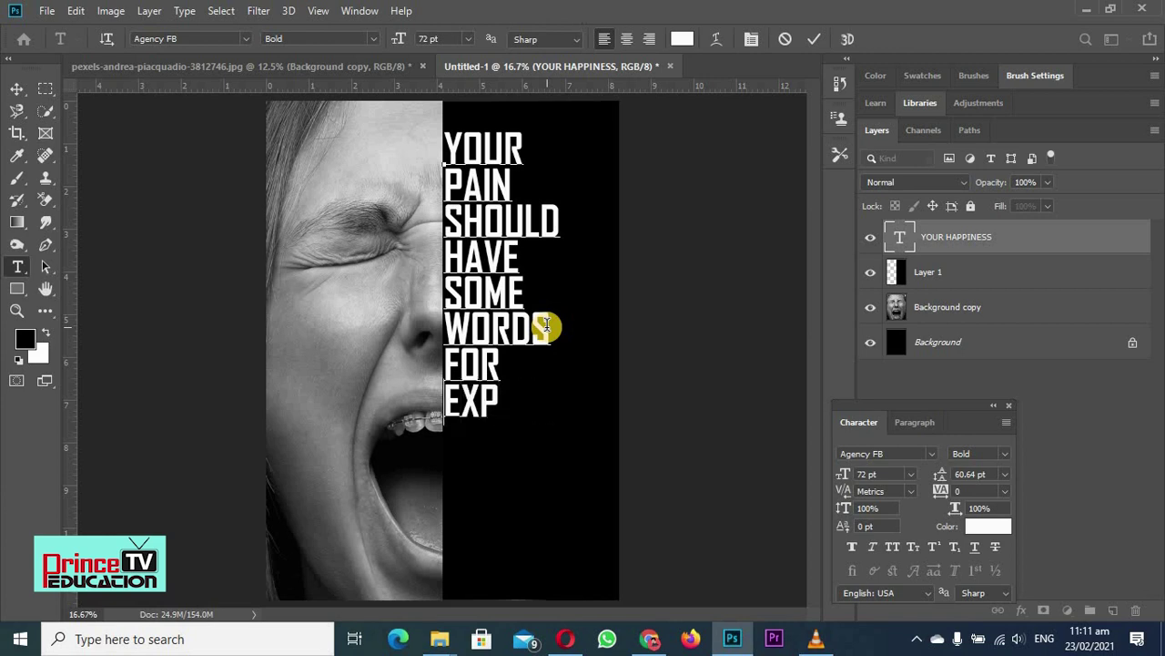
{"action": "key", "text": "BackSpace"}
{"action": "key", "text": "BackSpace"}
{"action": "key", "text": "BackSpace"}
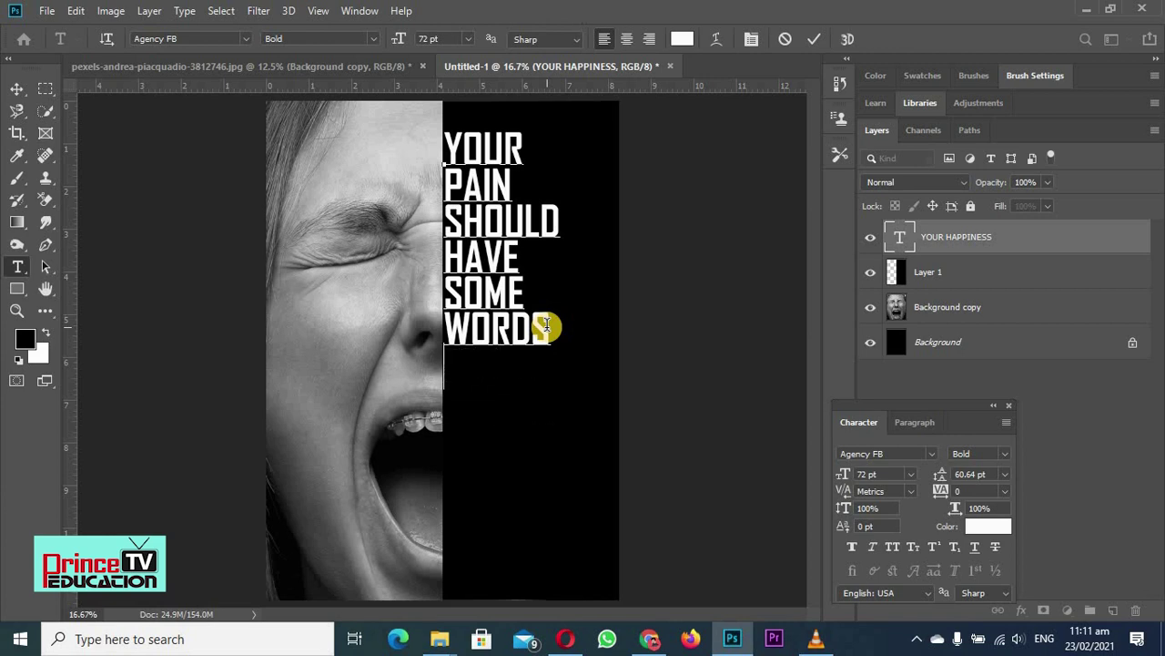
{"action": "type", "text": "TO"}
{"action": "key", "text": "Return"}
{"action": "type", "text": "EXP"}
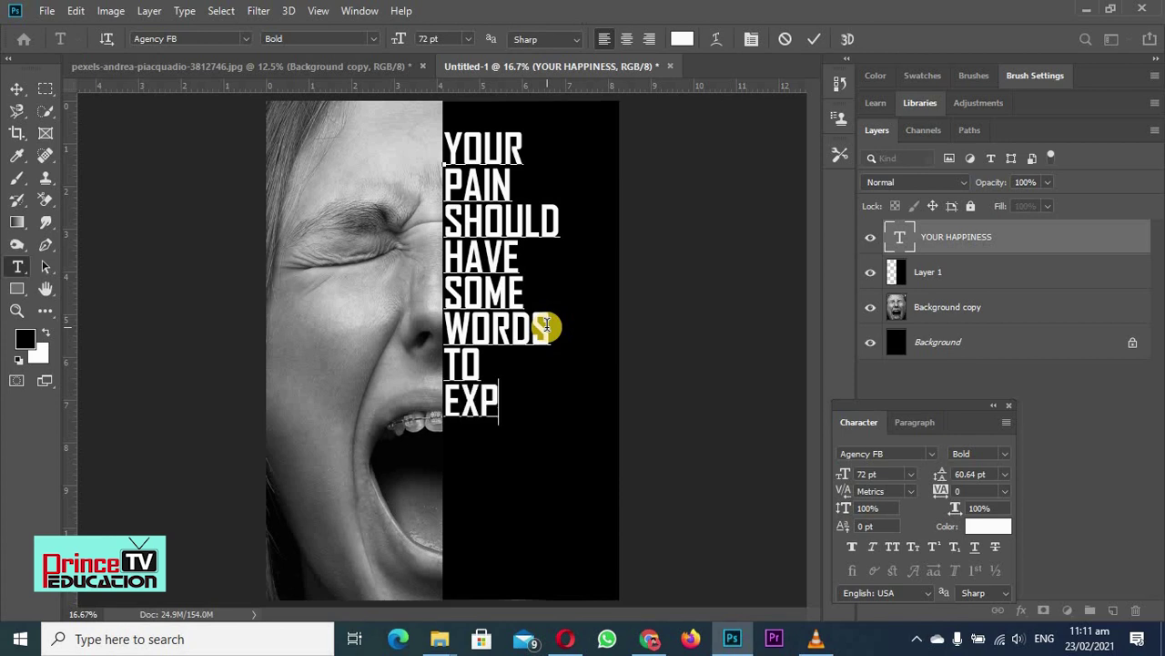
{"action": "type", "text": "RESS"}
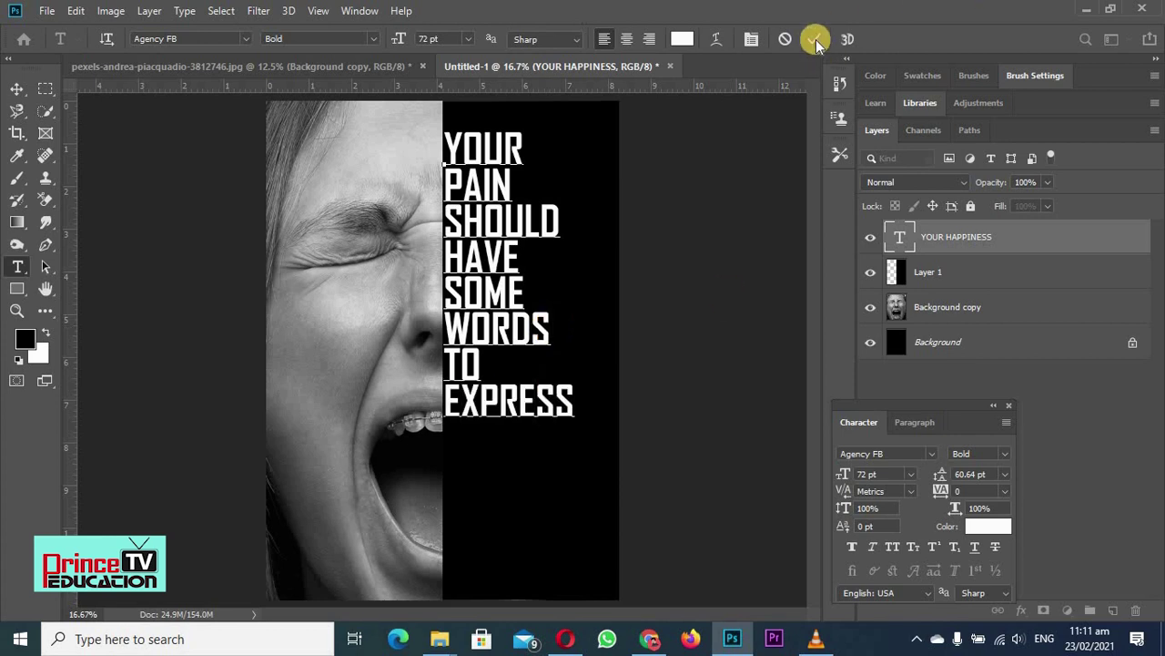
{"action": "left_click", "coordinate": [815, 40]}
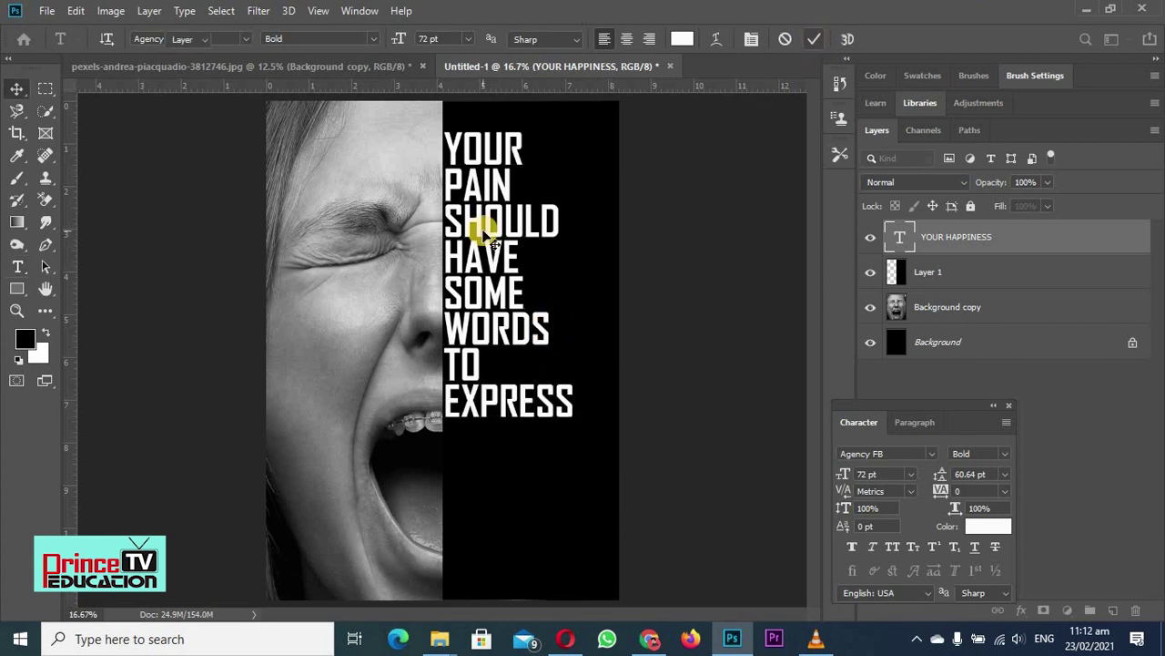
Step: Free-transform the text block larger and narrower so it fills the black panel
{"action": "key", "text": "v"}
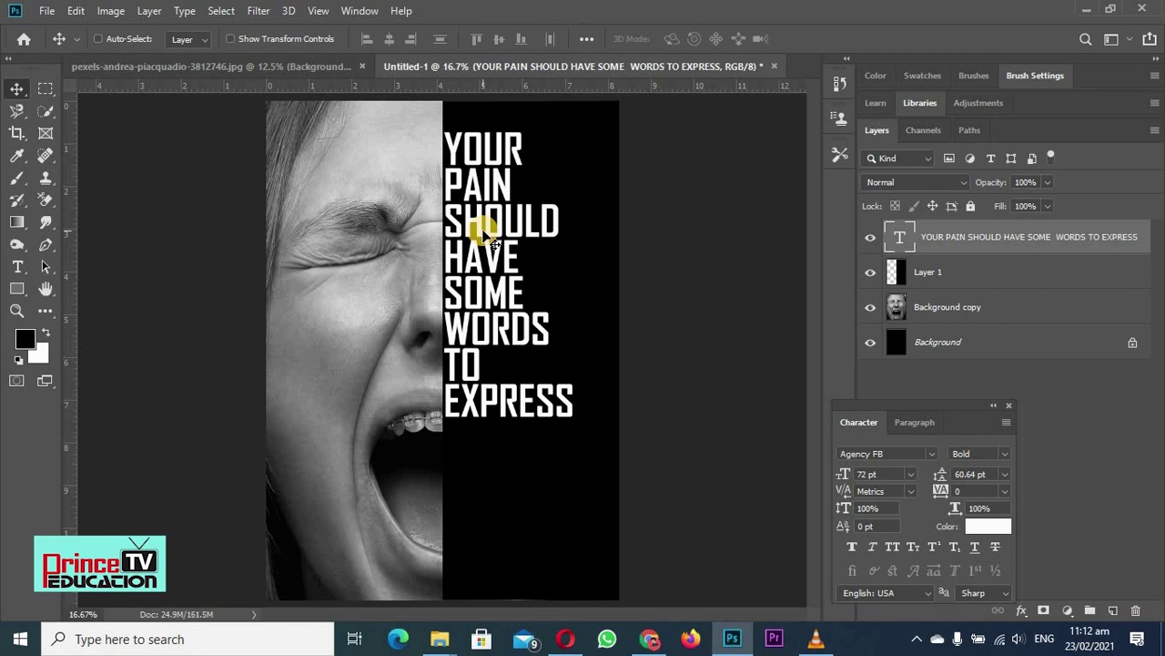
{"action": "key", "text": "ctrl+t"}
{"action": "left_click_drag", "start_coordinate": [508, 439], "coordinate": [523, 540]}
{"action": "left_click_drag", "start_coordinate": [491, 353], "coordinate": [515, 317]}
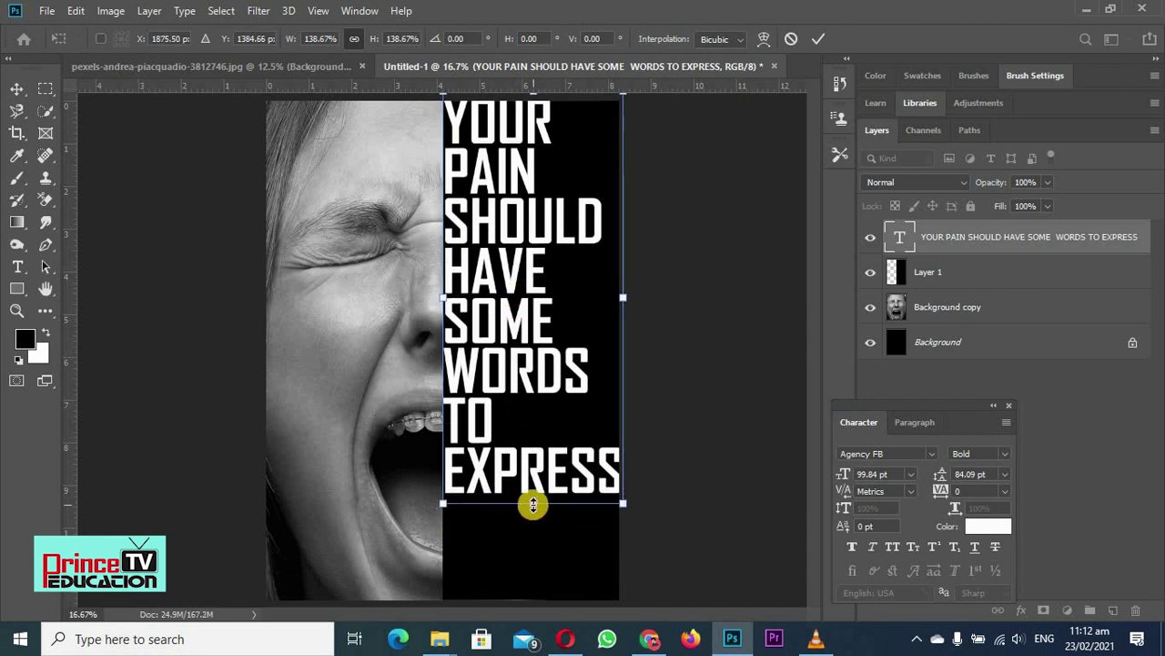
{"action": "left_click_drag", "start_coordinate": [625, 300], "coordinate": [613, 301]}
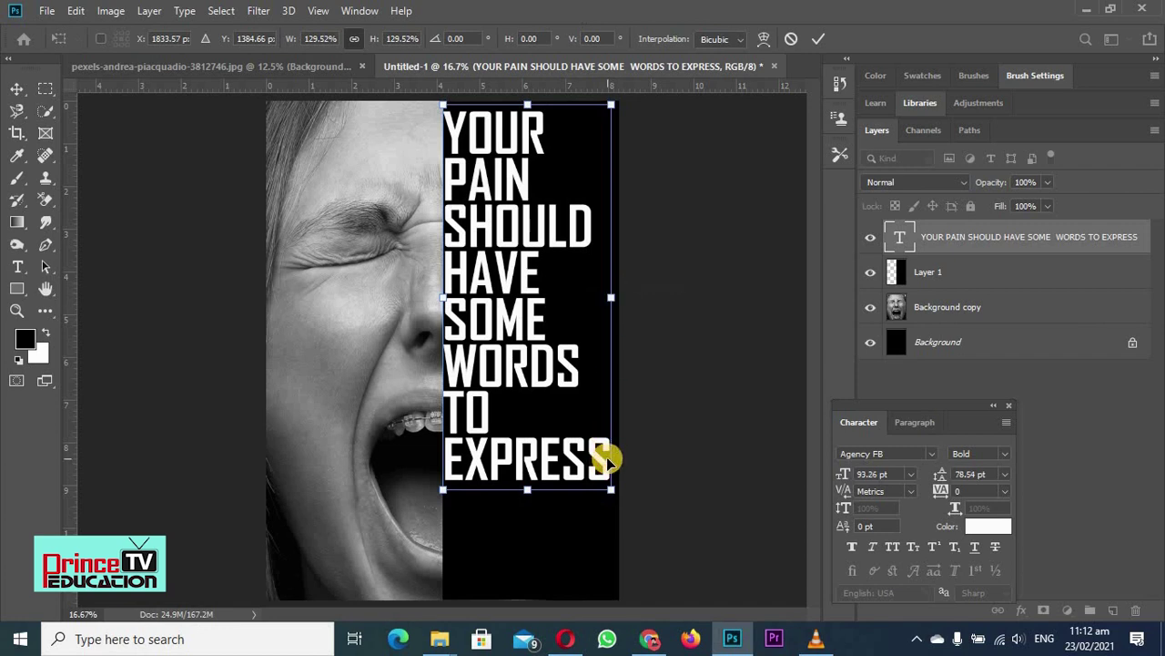
{"action": "key", "text": "Return"}
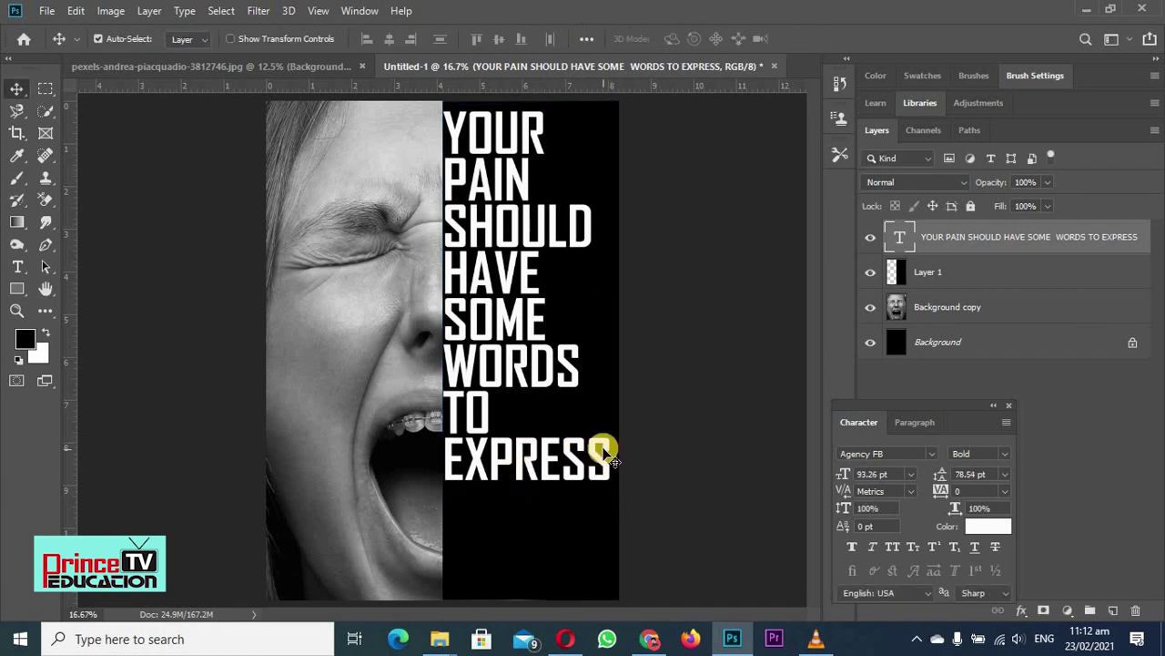
Step: Add 'SO' and 'SAY' as new lines below EXPRESS, correcting stray letters
{"action": "left_click", "coordinate": [579, 458]}
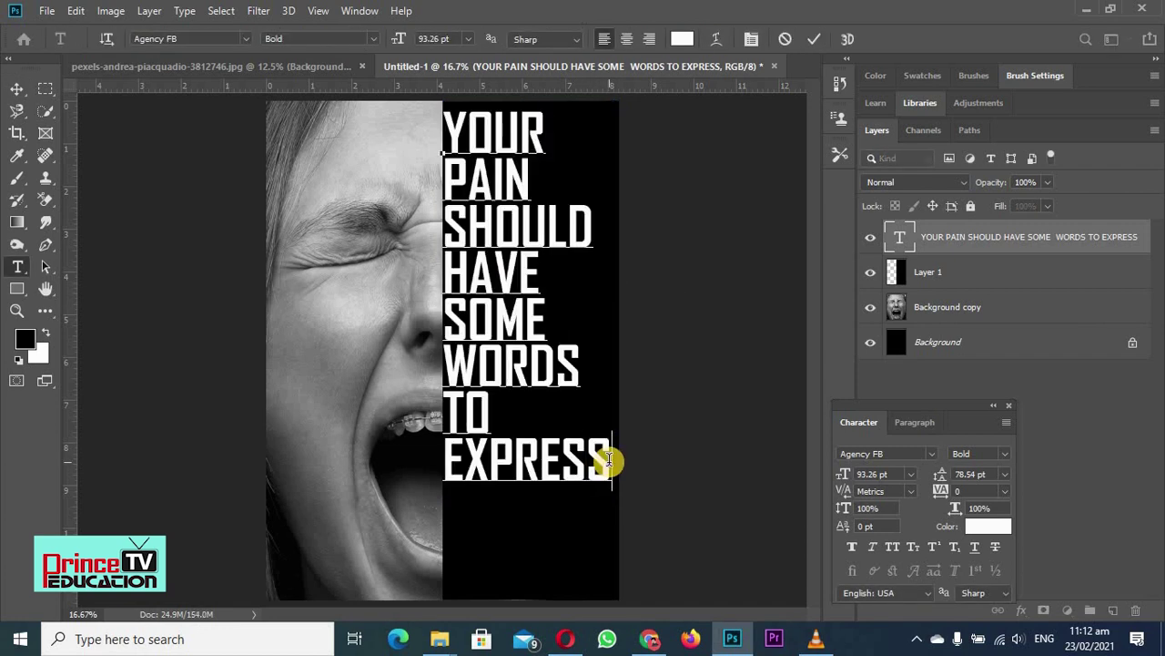
{"action": "type", "text": "S"}
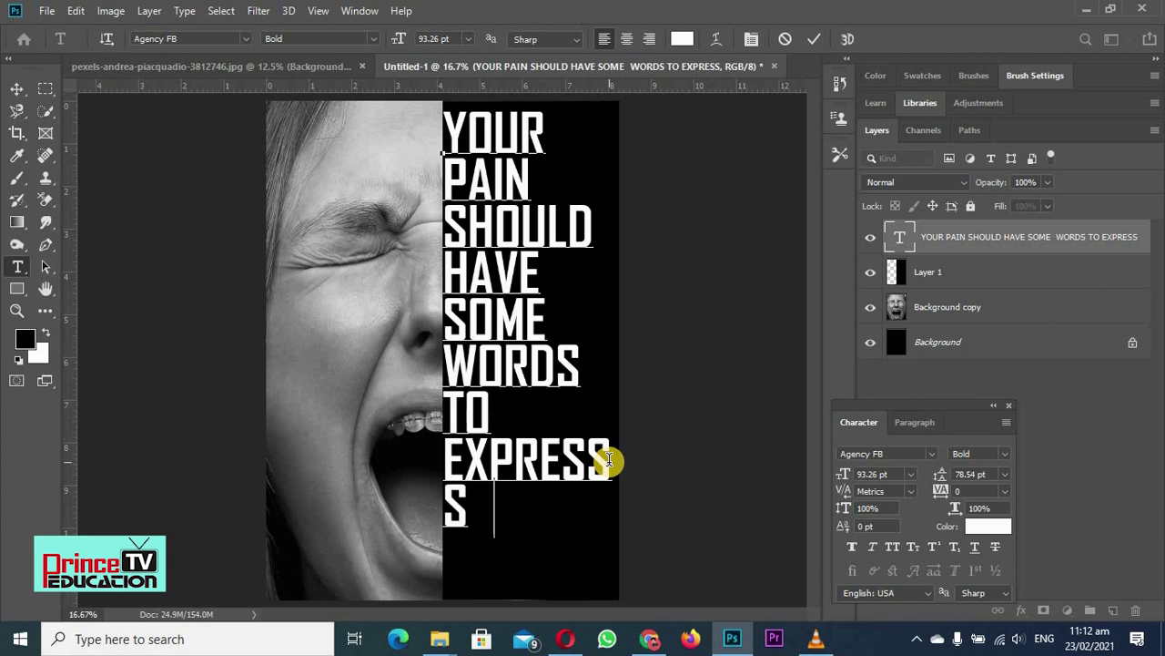
{"action": "type", "text": "O"}
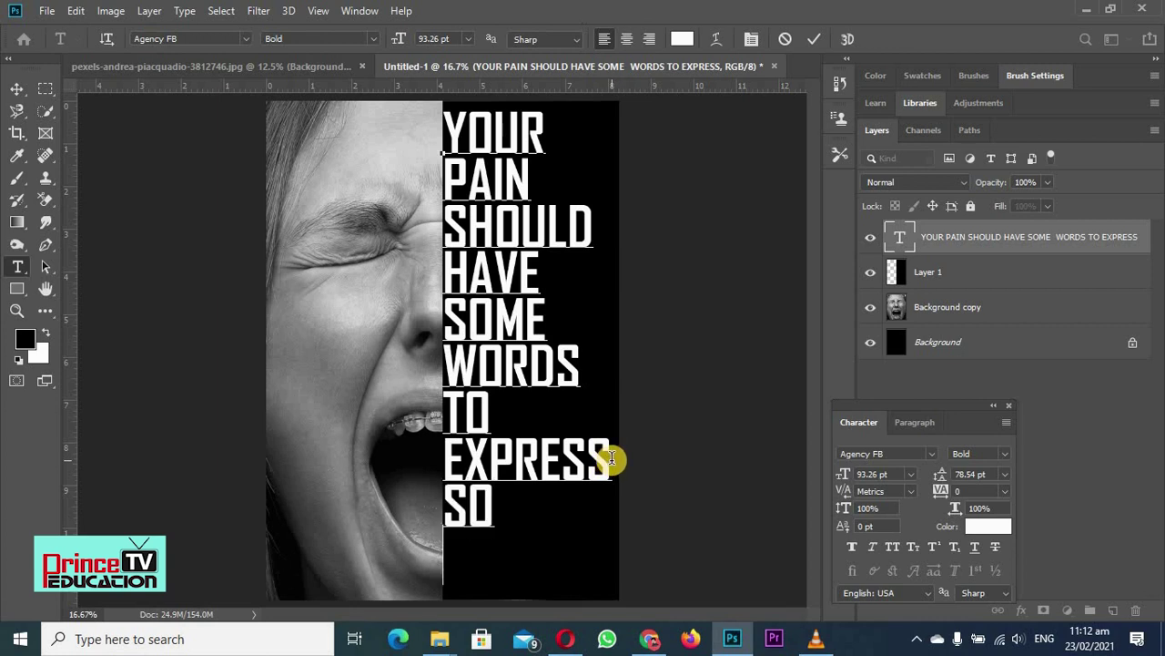
{"action": "type", "text": "s"}
{"action": "key", "text": "BackSpace"}
{"action": "type", "text": "e"}
{"action": "key", "text": "BackSpace"}
{"action": "type", "text": "S"}
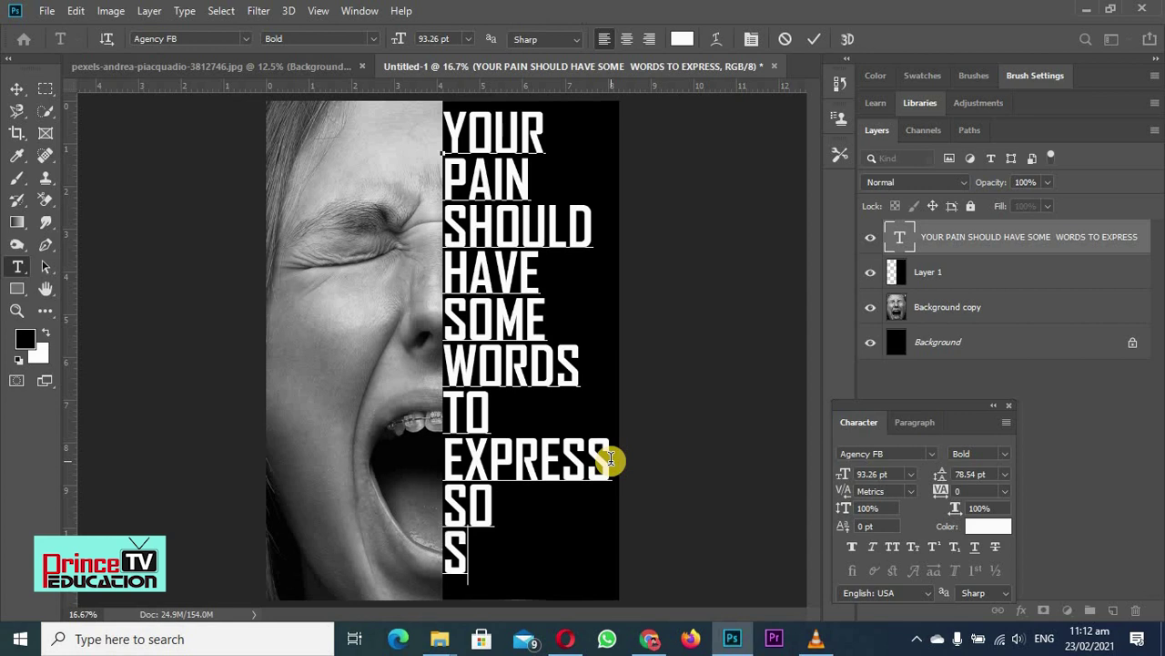
{"action": "type", "text": "AY"}
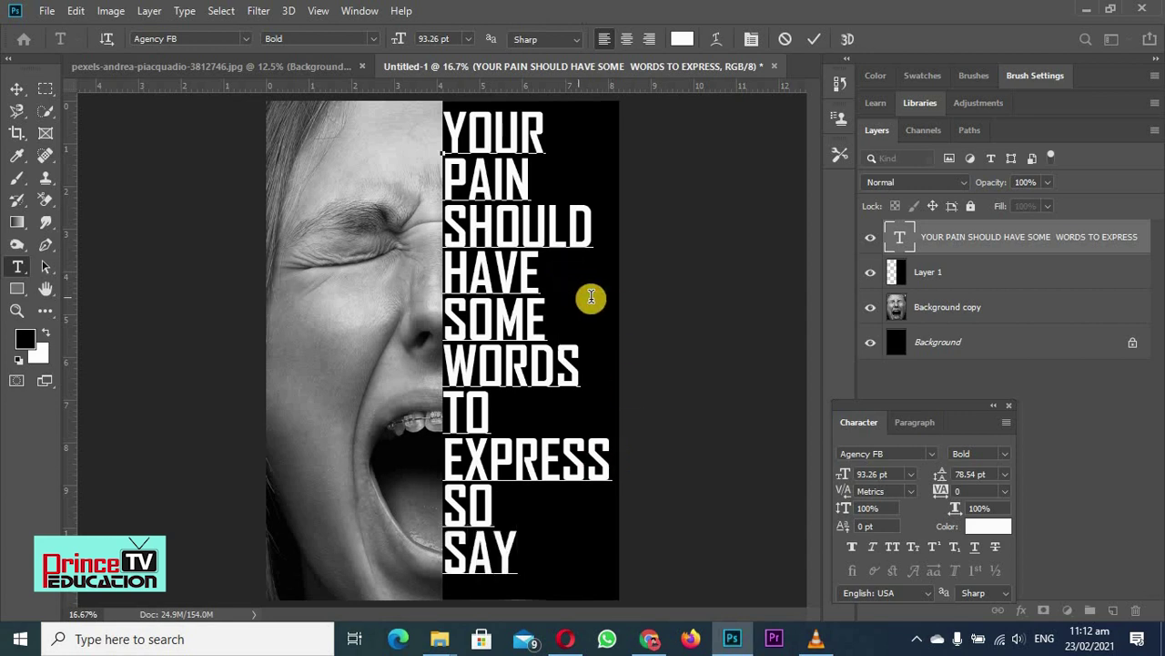
Step: Commit the text, load its letter outlines as a selection, and hide the text layer
{"action": "left_click", "coordinate": [820, 40]}
{"action": "key", "text": "v"}
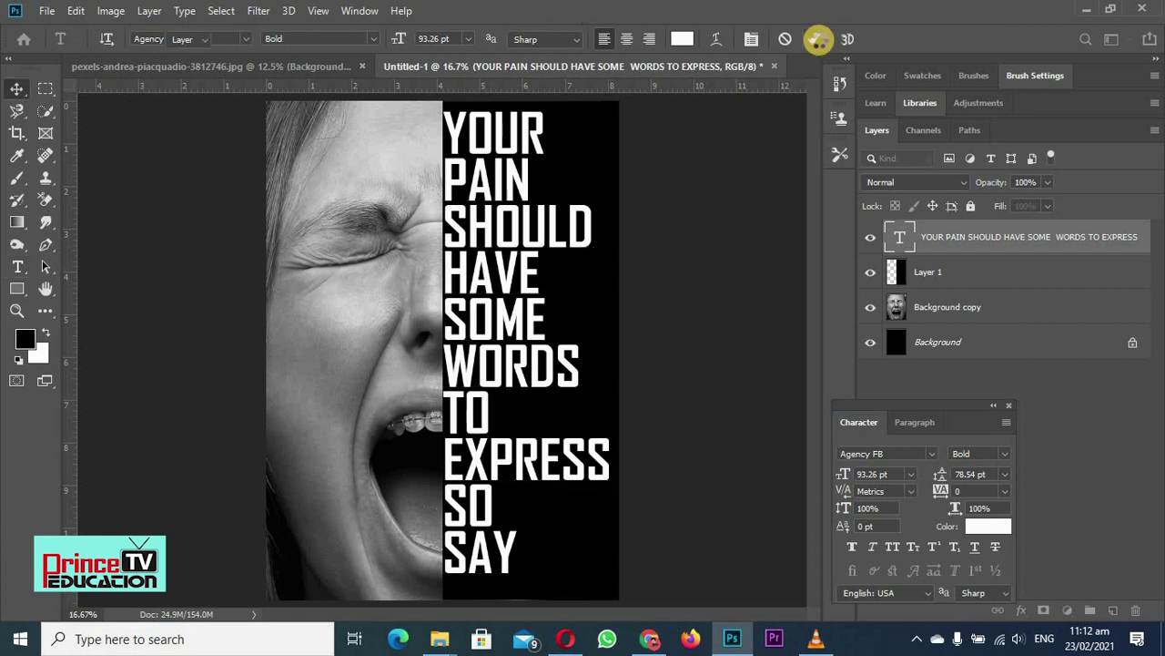
{"action": "key", "text": "ctrl"}
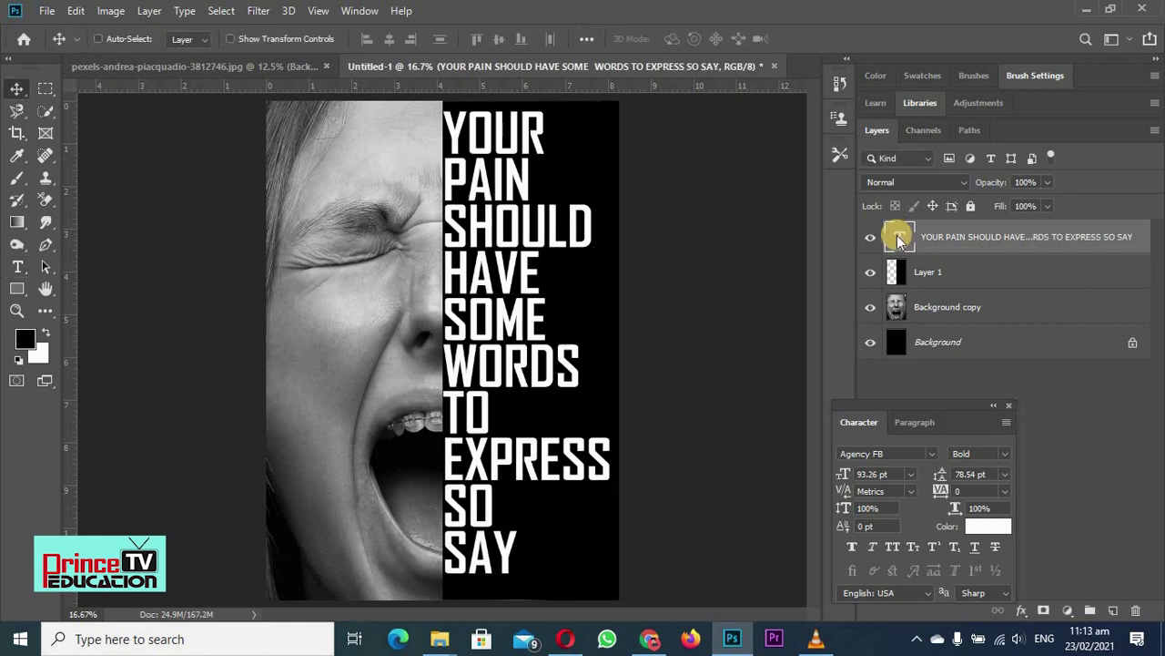
{"action": "left_click", "coordinate": [898, 238], "text": "ctrl"}
{"action": "left_click", "coordinate": [870, 236]}
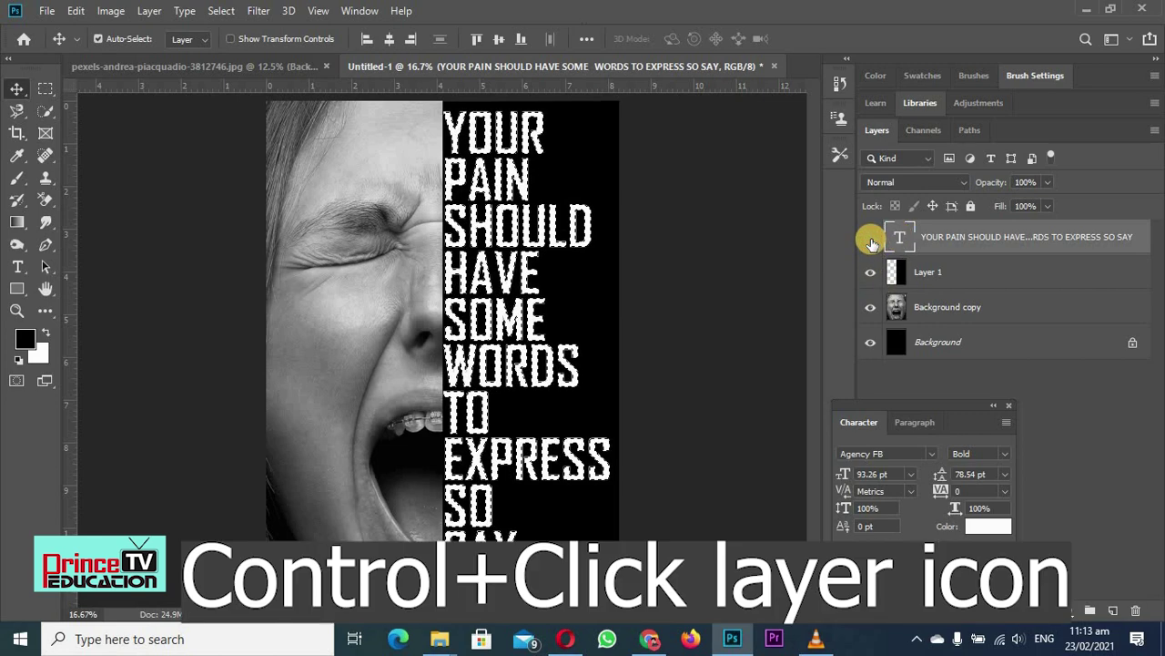
Step: Delete the letter shapes from black Layer 1, deselect, and activate the face photo layer
{"action": "left_click", "coordinate": [920, 276]}
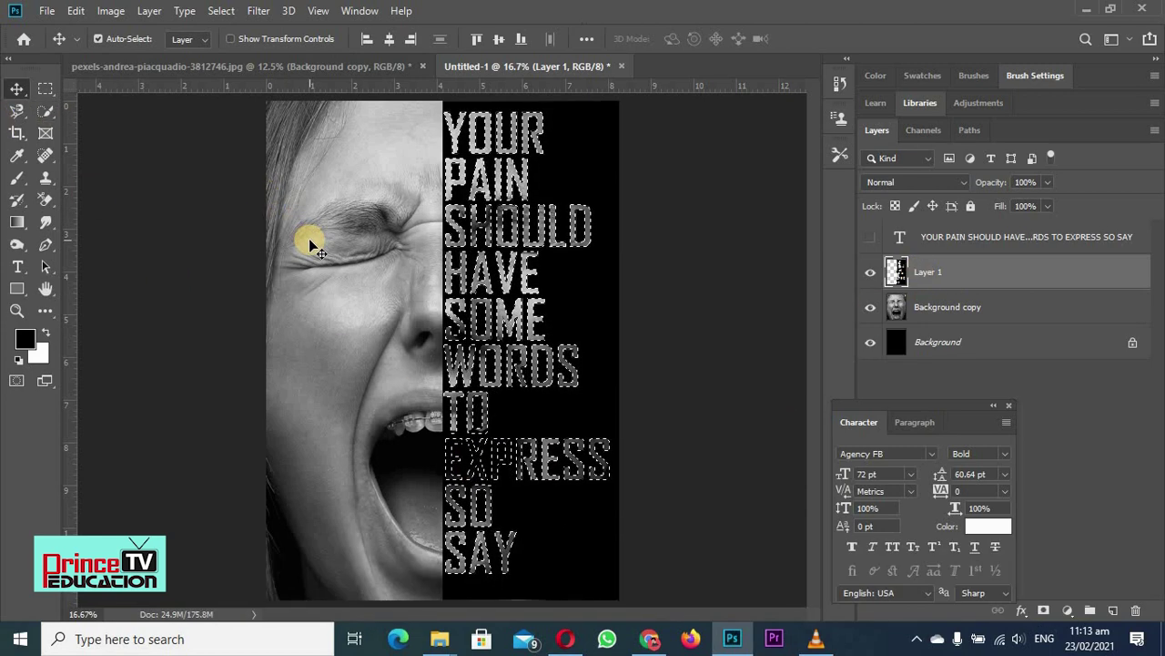
{"action": "key", "text": "Delete"}
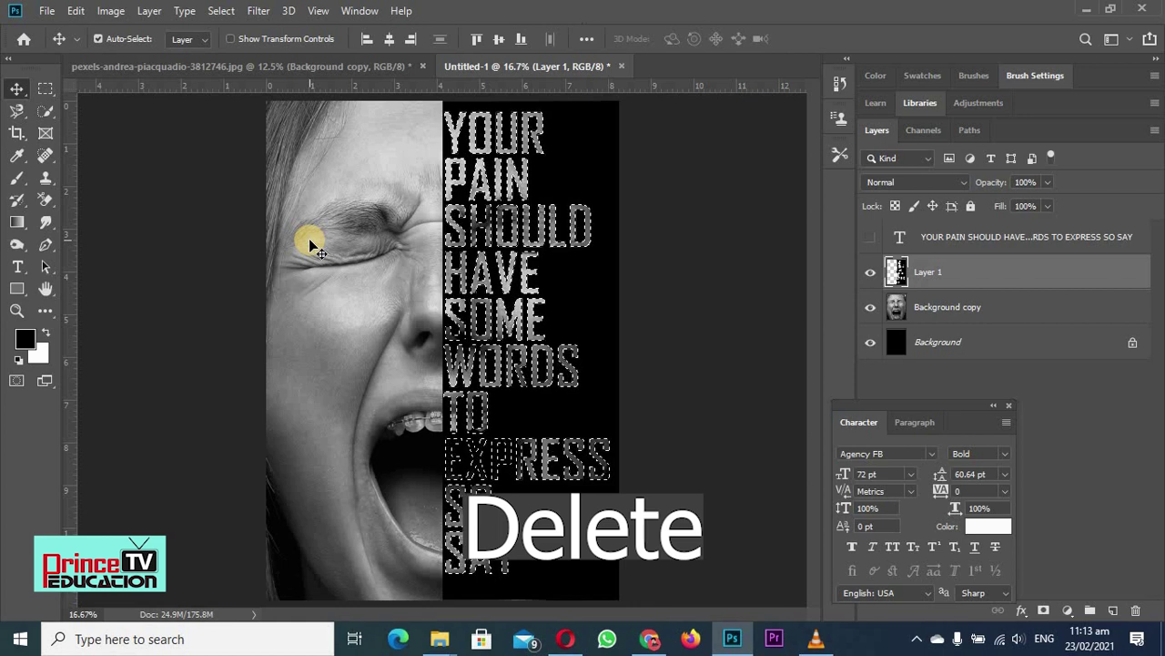
{"action": "left_click", "coordinate": [690, 288]}
{"action": "key", "text": "ctrl+d"}
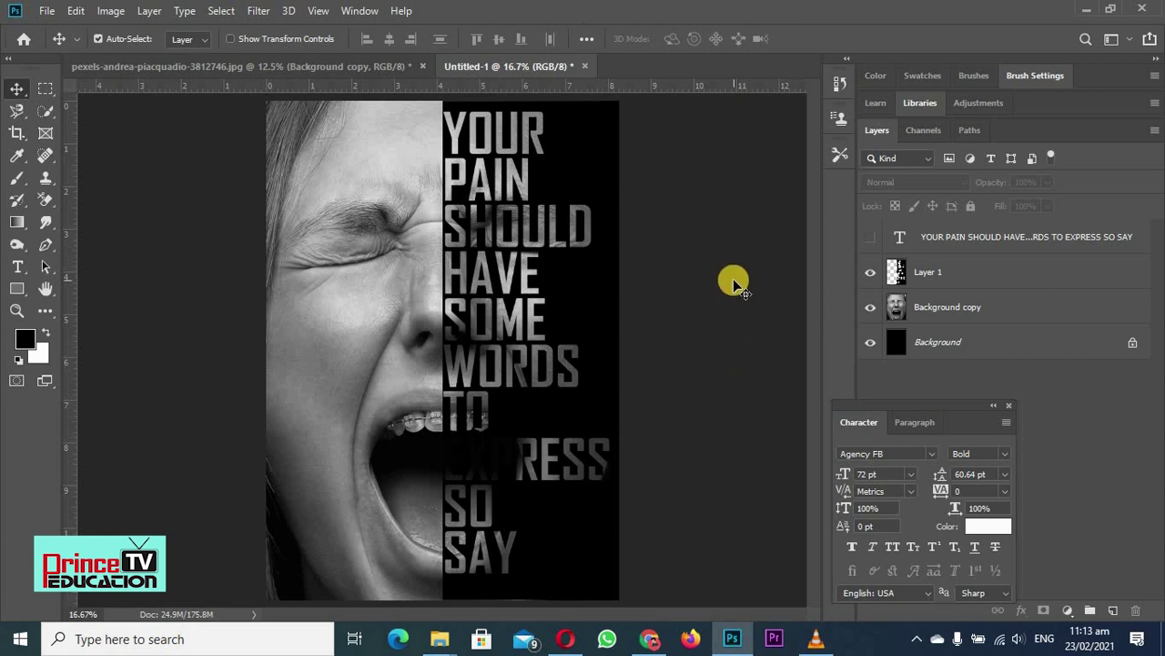
{"action": "key", "text": "ctrl+d"}
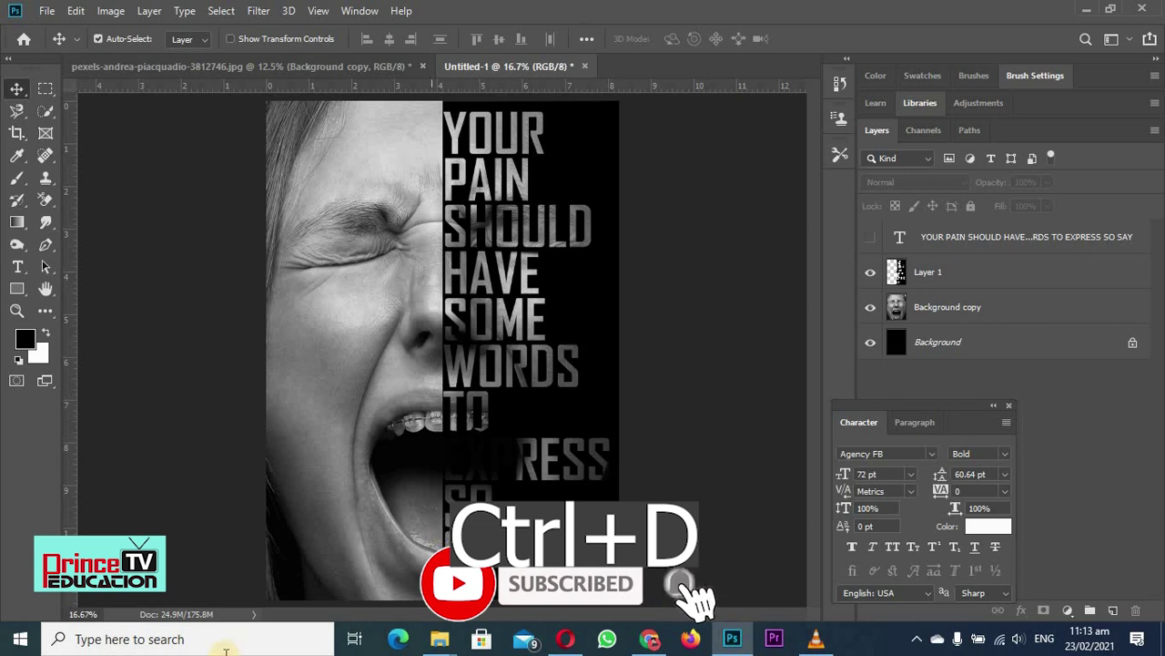
{"action": "left_click", "coordinate": [1004, 403]}
Step: Select the Background copy face layer and switch to the Dodge Tool with a larger brush
{"action": "left_click", "coordinate": [938, 307]}
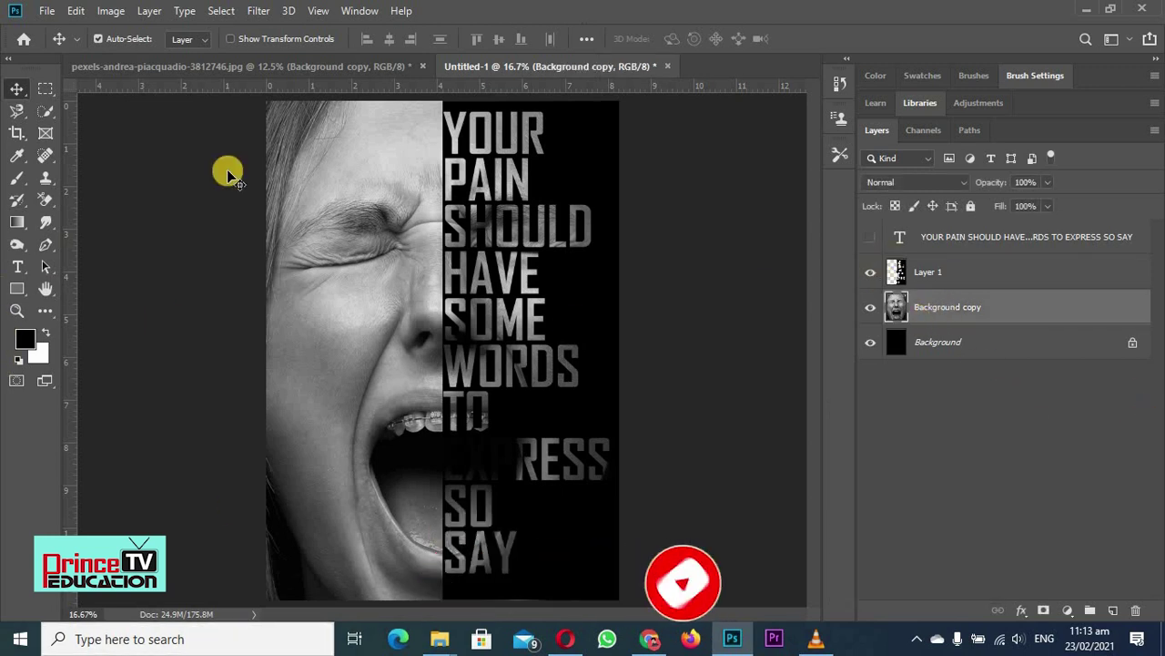
{"action": "left_click", "coordinate": [46, 222]}
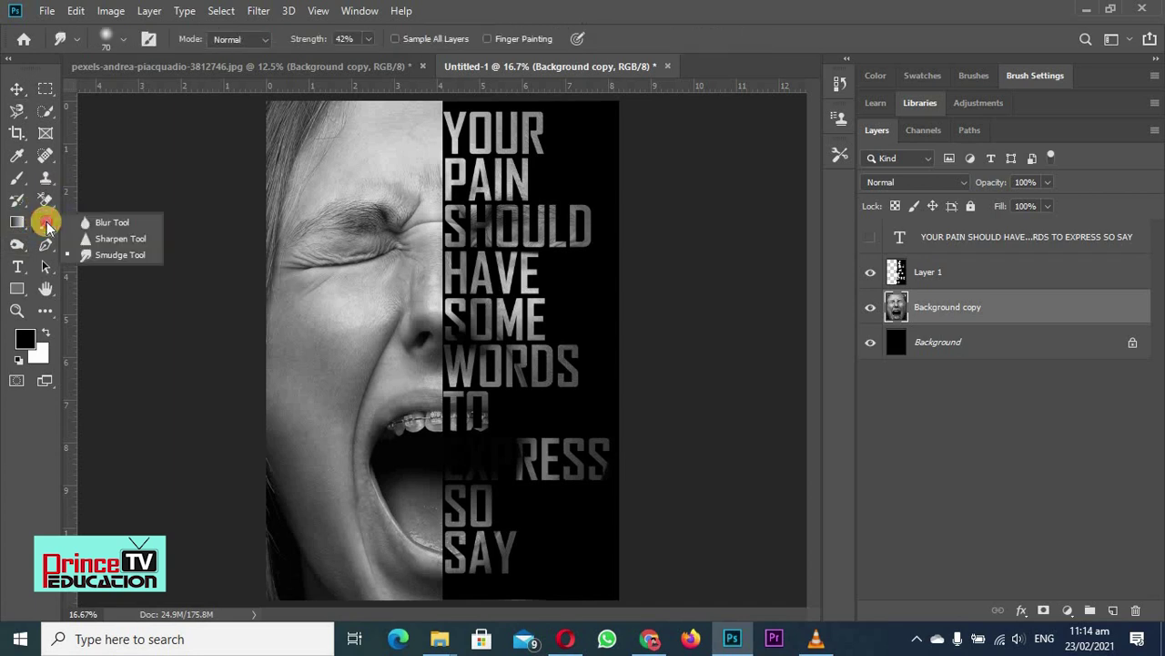
{"action": "left_click", "coordinate": [17, 246]}
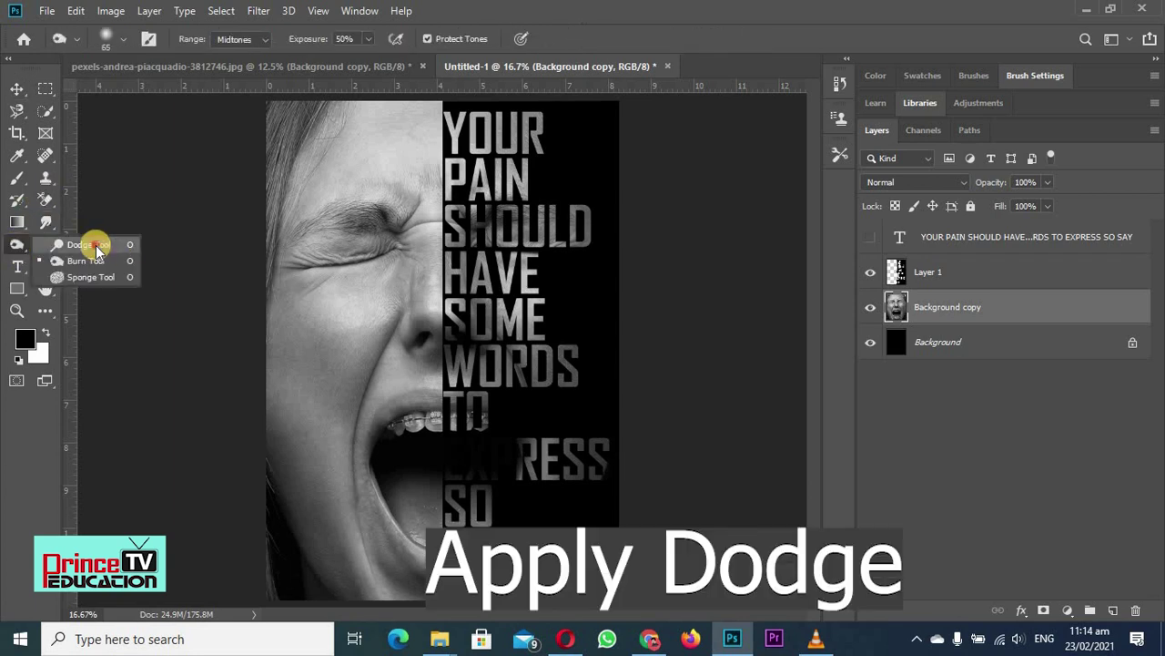
{"action": "left_click", "coordinate": [97, 246]}
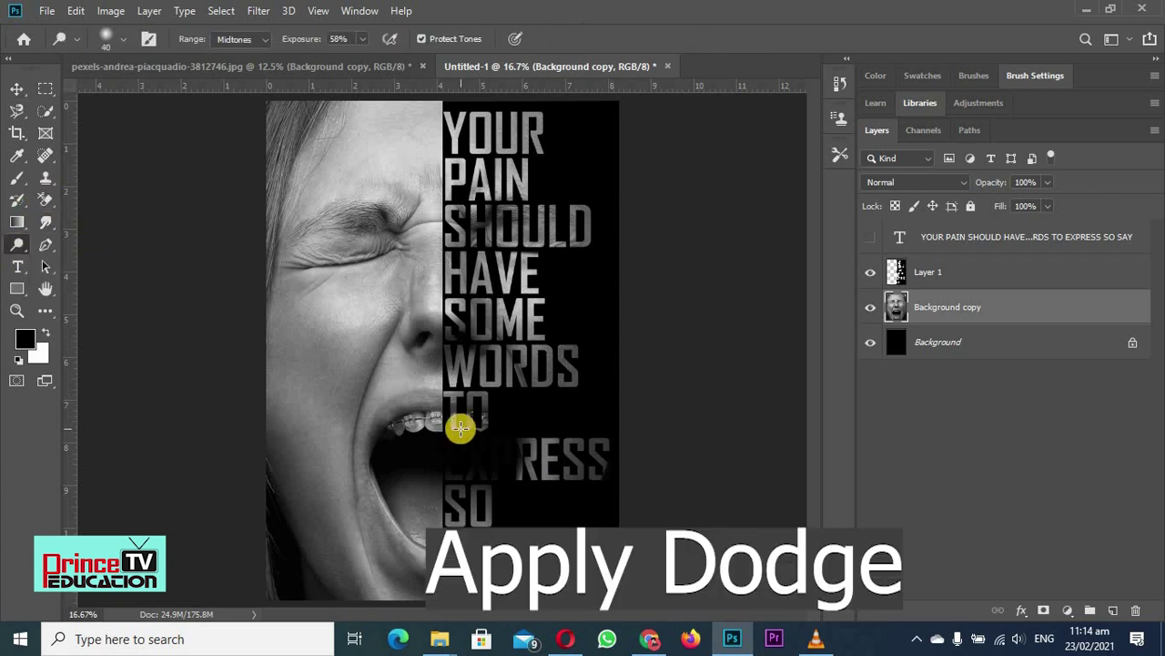
{"action": "key", "text": "bracketright"}
{"action": "key", "text": "bracketright"}
{"action": "key", "text": "bracketright"}
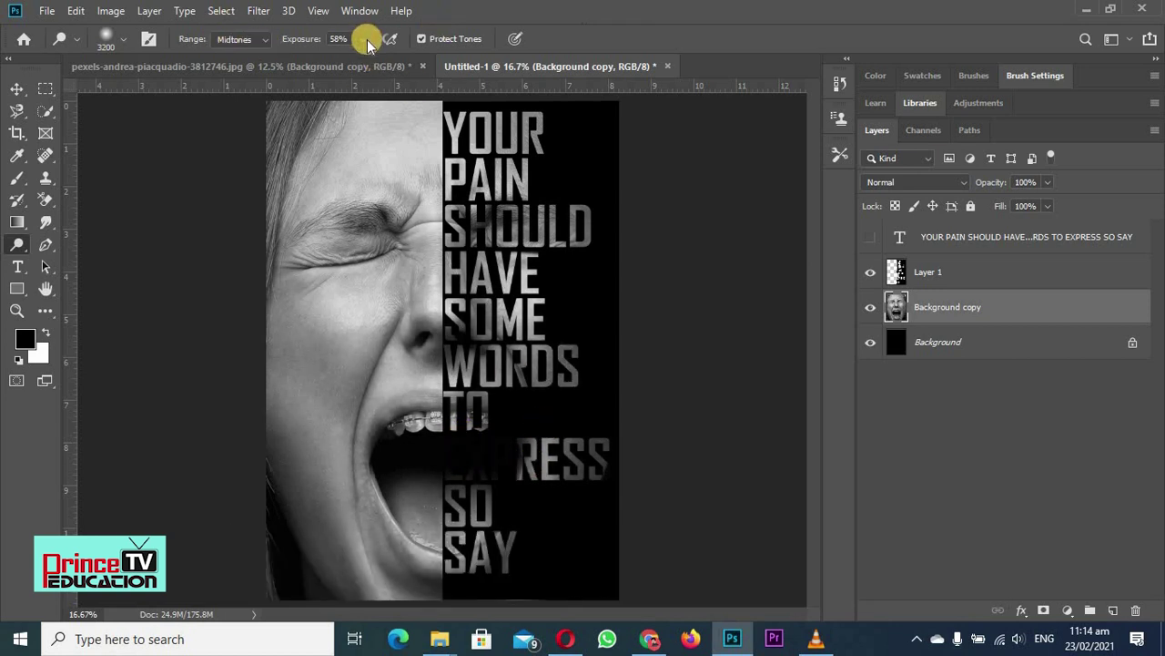
Step: Limit the Dodge Tool's range to Shadows, leaving brush settings unchanged
{"action": "left_click", "coordinate": [241, 39]}
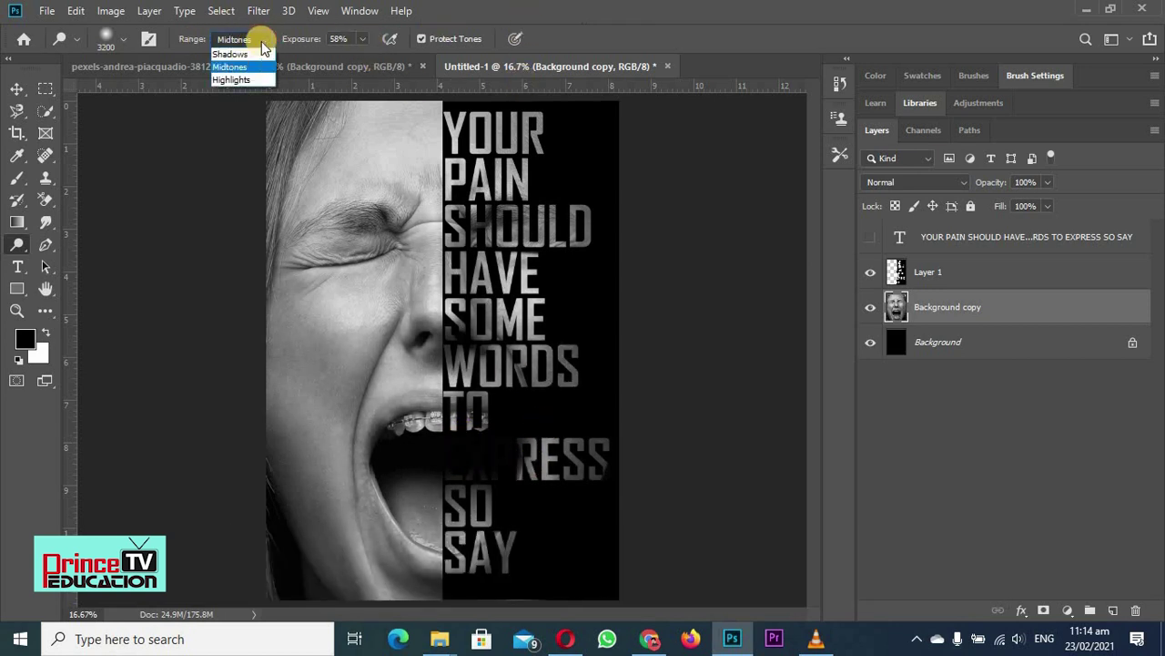
{"action": "left_click", "coordinate": [232, 54]}
{"action": "left_click", "coordinate": [123, 39]}
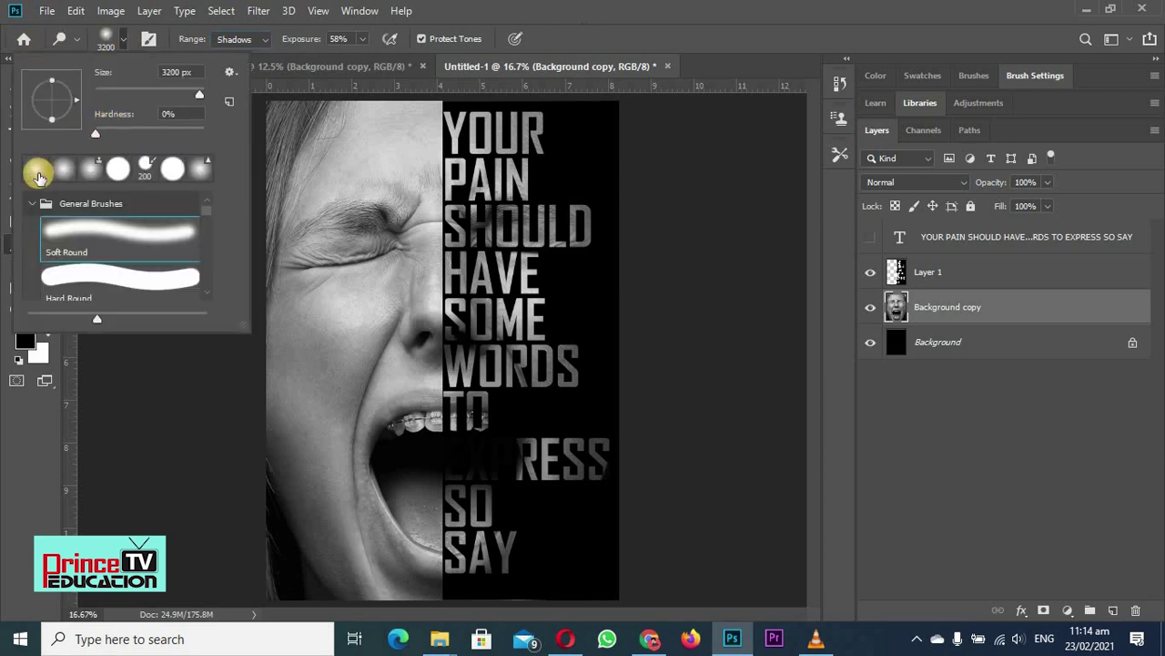
{"action": "left_click", "coordinate": [517, 343]}
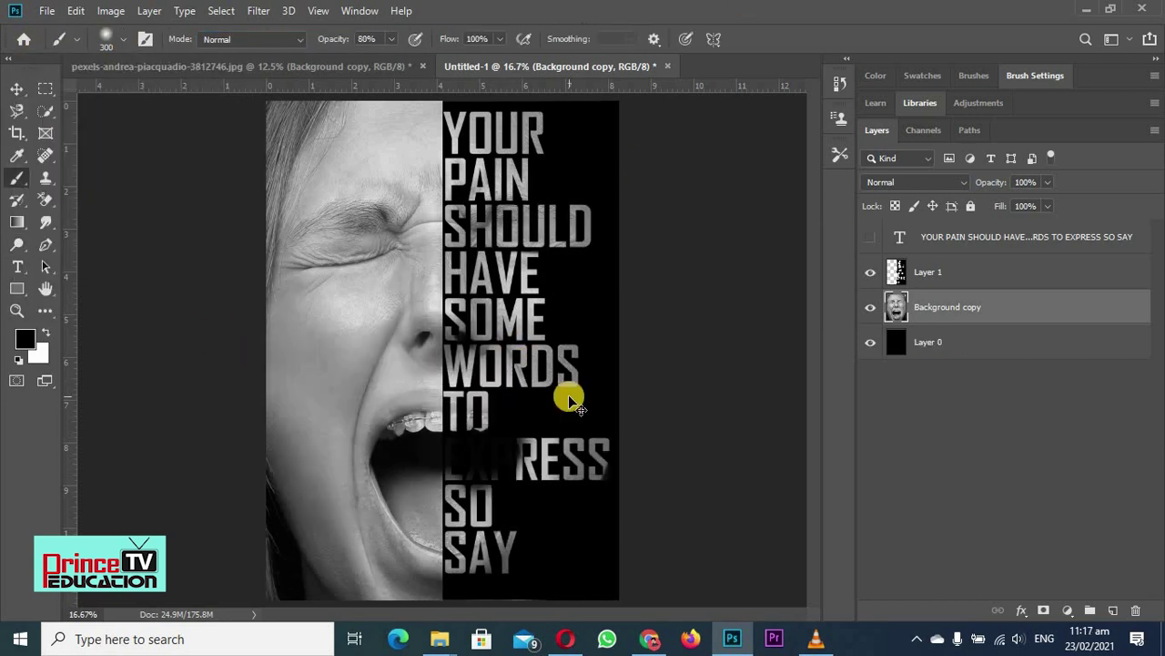
Step: Paint white over the faint EX and SS letters of EXPRESS
{"action": "left_click", "coordinate": [46, 332]}
{"action": "left_click_drag", "start_coordinate": [502, 495], "coordinate": [451, 428]}
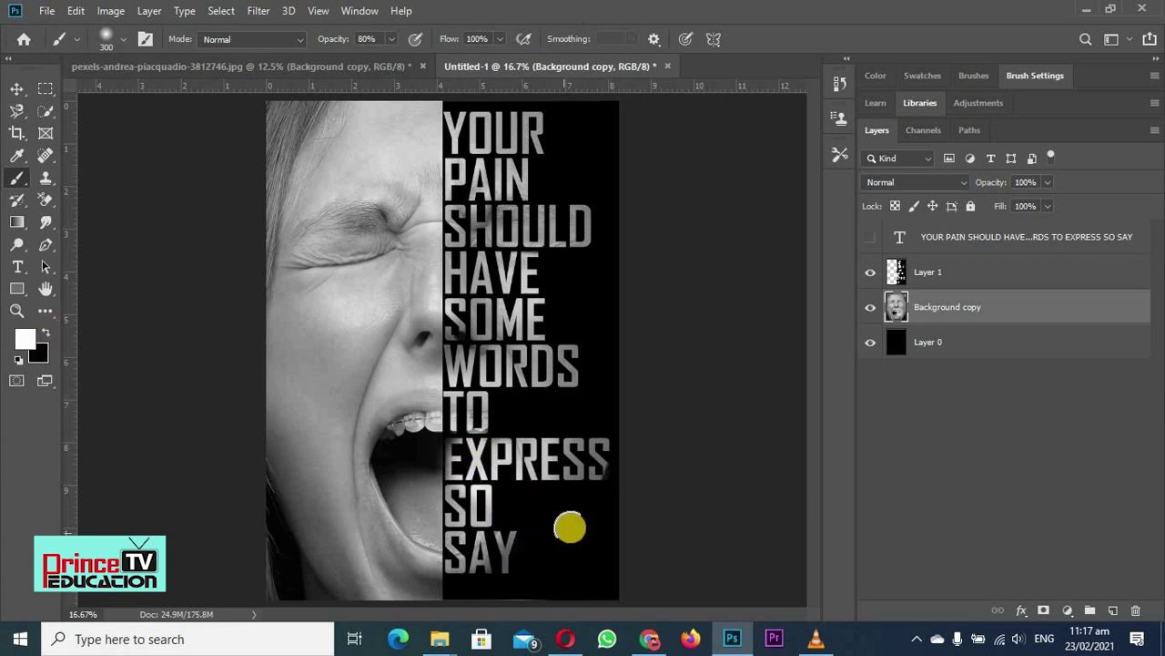
{"action": "left_click_drag", "start_coordinate": [600, 469], "coordinate": [577, 488]}
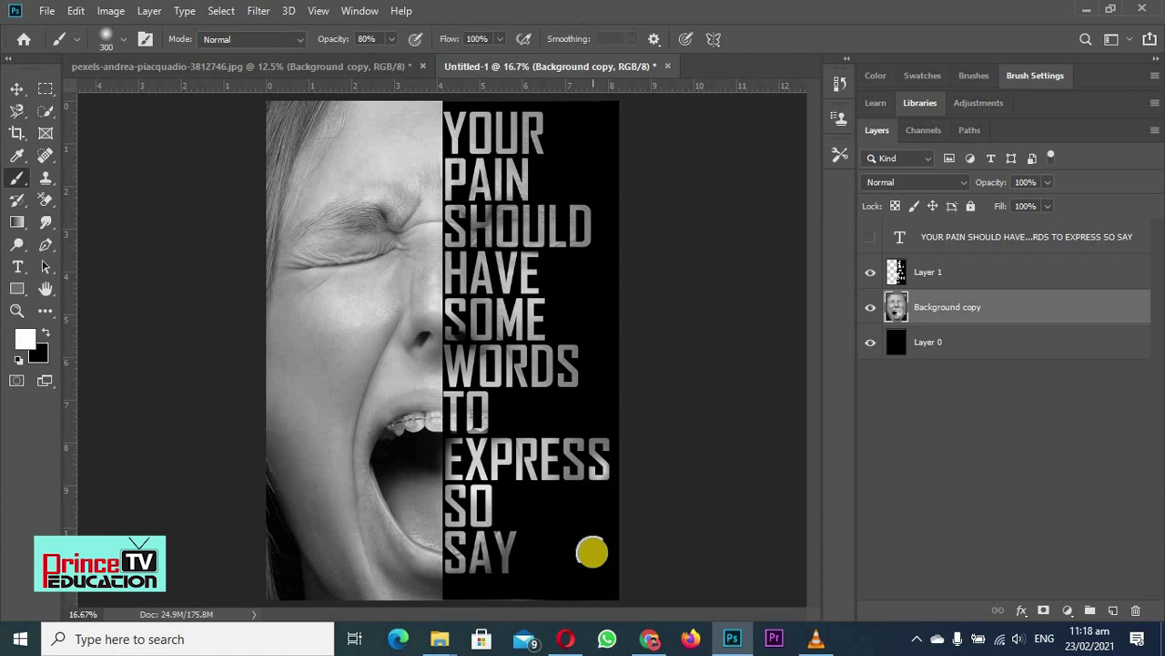
{"action": "left_click", "coordinate": [121, 38]}
{"action": "left_click", "coordinate": [734, 7]}
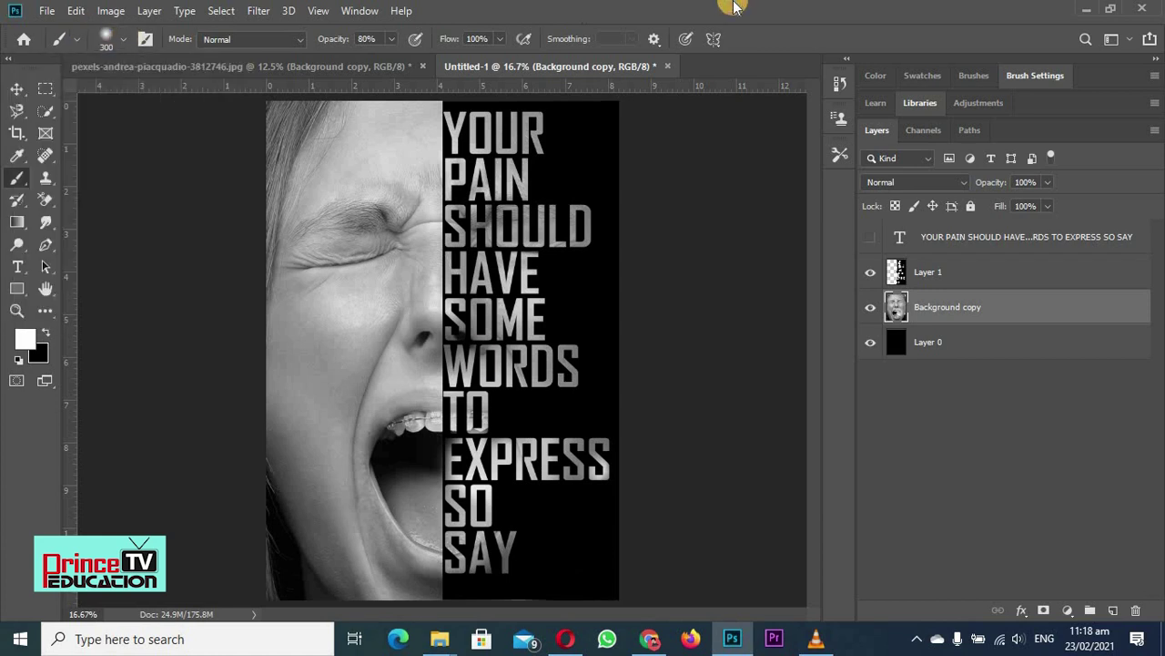
Step: Dodge over the words PAIN, SHOULD and SOME to lighten them
{"action": "left_click", "coordinate": [16, 244]}
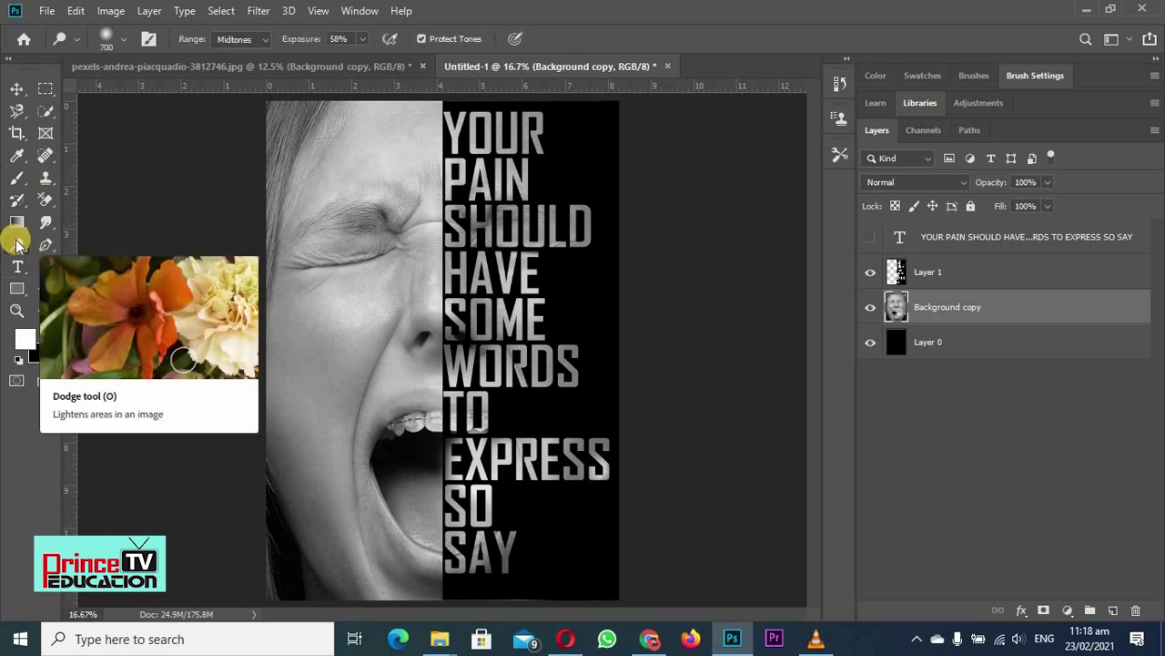
{"action": "right_click", "coordinate": [15, 243]}
{"action": "left_click", "coordinate": [95, 250]}
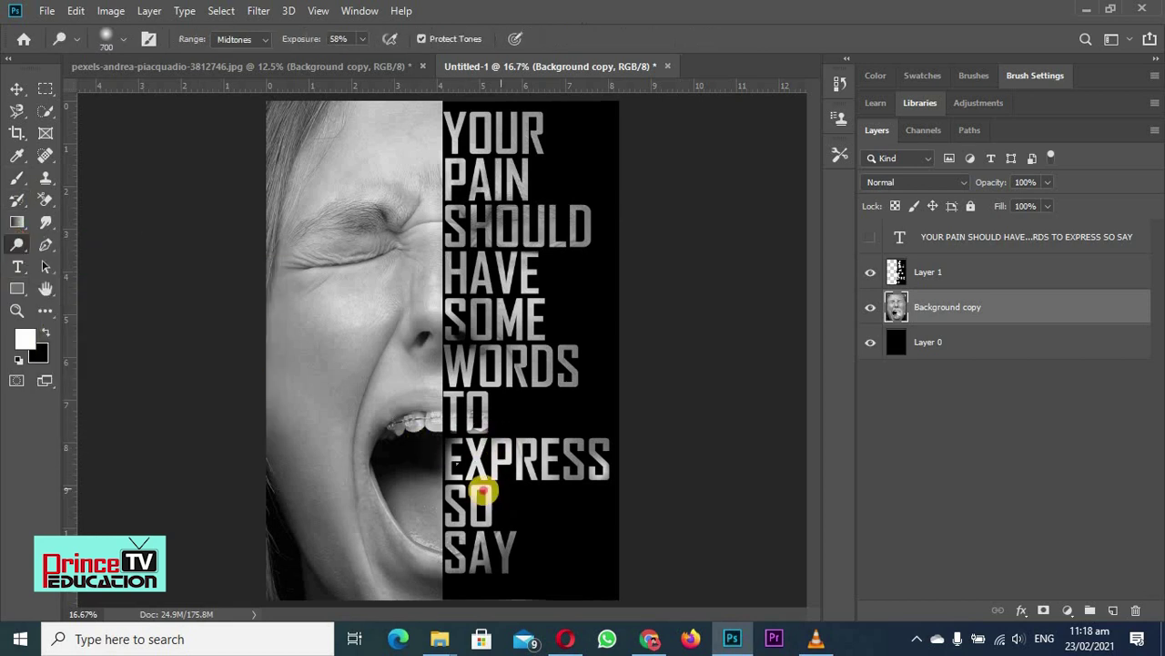
{"action": "mouse_move", "coordinate": [528, 532]}
{"action": "left_mouse_down"}
{"action": "mouse_move", "coordinate": [476, 234]}
{"action": "mouse_move", "coordinate": [486, 177]}
{"action": "mouse_move", "coordinate": [583, 218]}
{"action": "mouse_move", "coordinate": [499, 335]}
{"action": "left_mouse_up"}
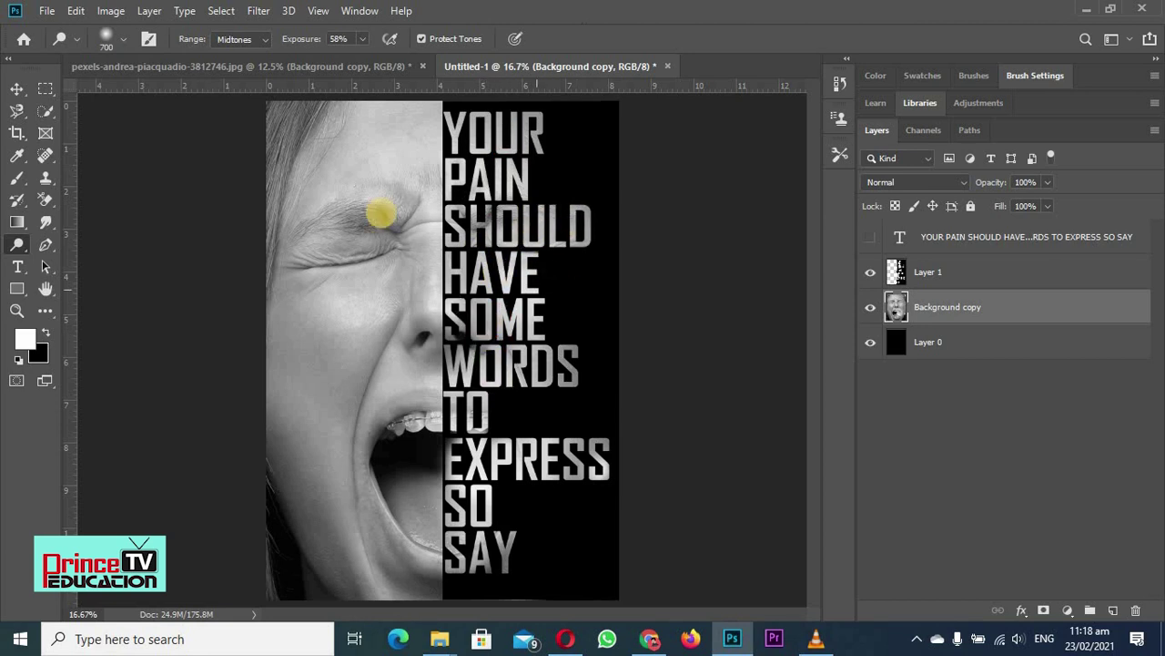
{"action": "left_click", "coordinate": [16, 178]}
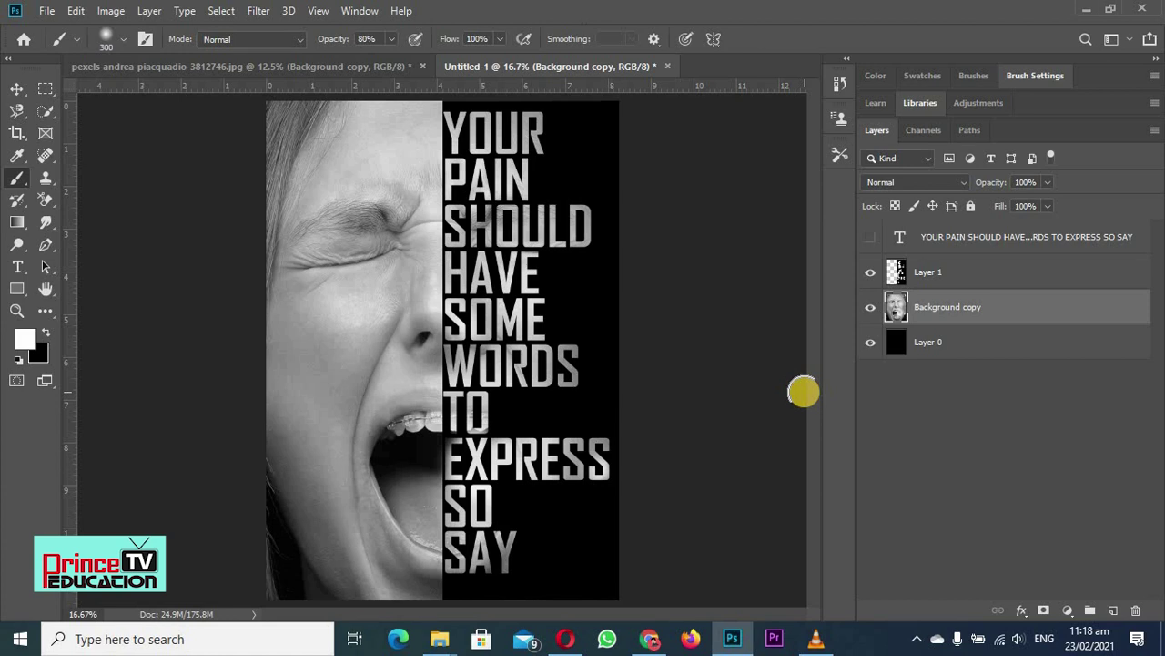
{"action": "left_click", "coordinate": [16, 89]}
Step: Deselect all layers and export the poster via Export As as a 2480 × 3508 JPG
{"action": "left_click", "coordinate": [896, 200]}
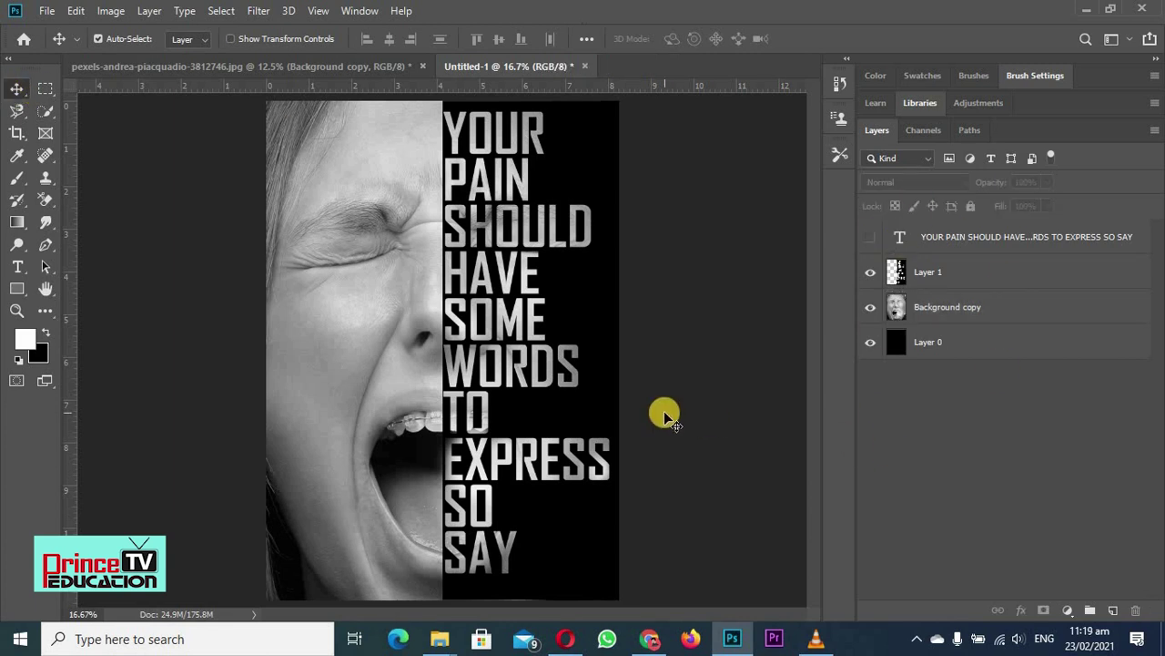
{"action": "left_click", "coordinate": [47, 11]}
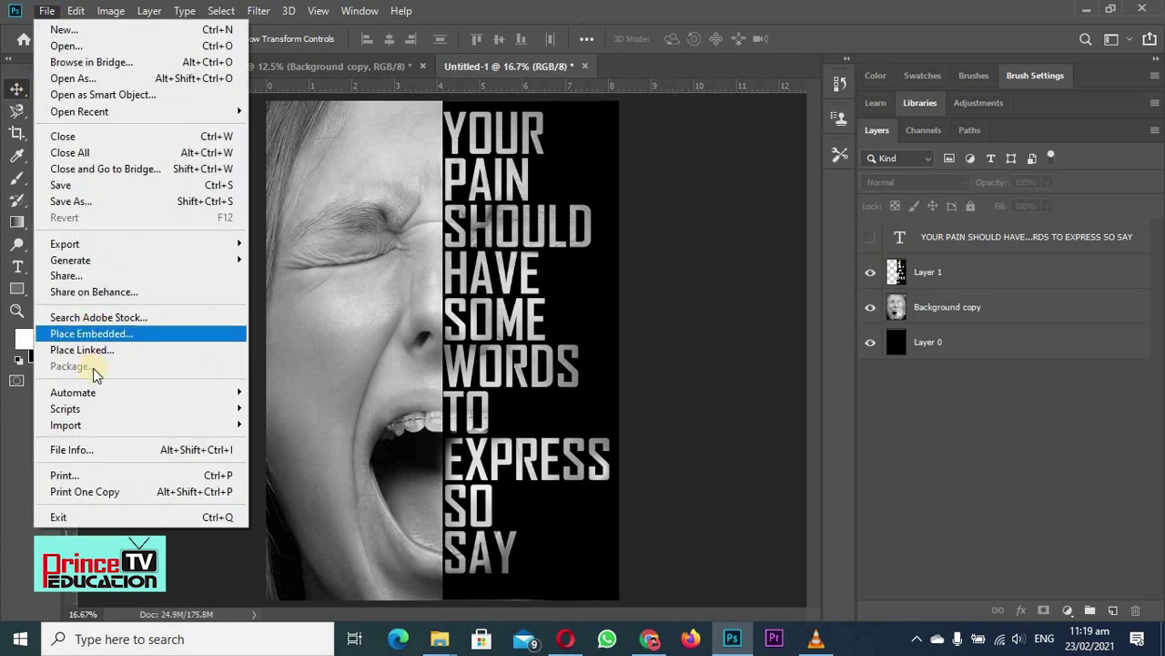
{"action": "left_click", "coordinate": [346, 187]}
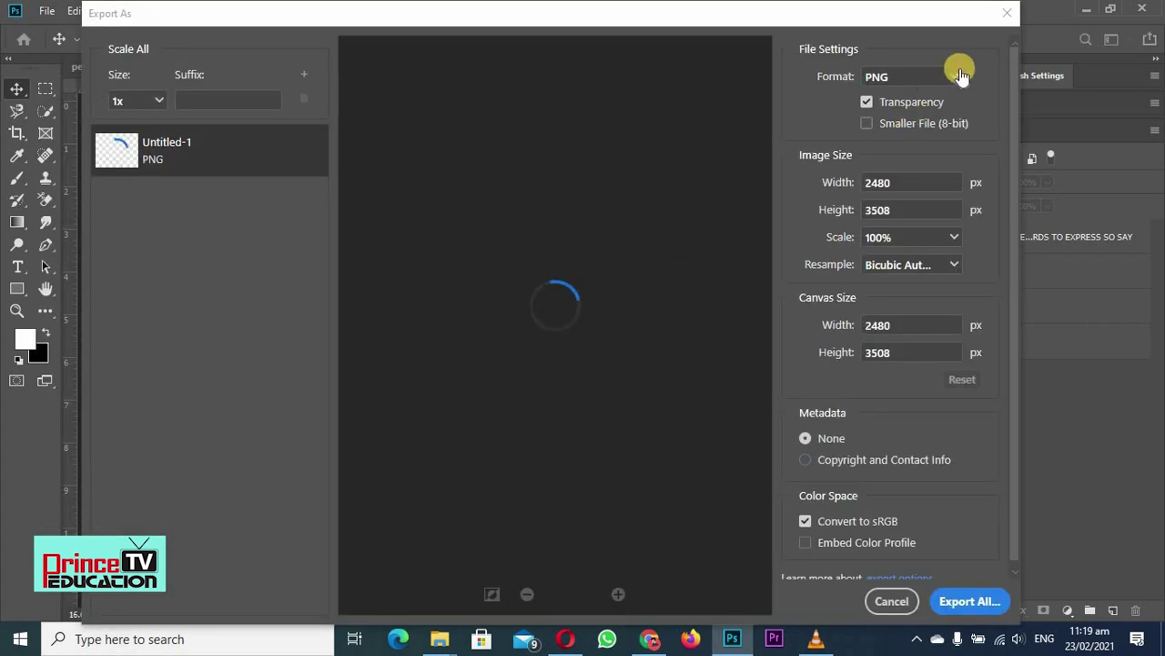
{"action": "left_click", "coordinate": [961, 75]}
{"action": "left_click", "coordinate": [873, 123]}
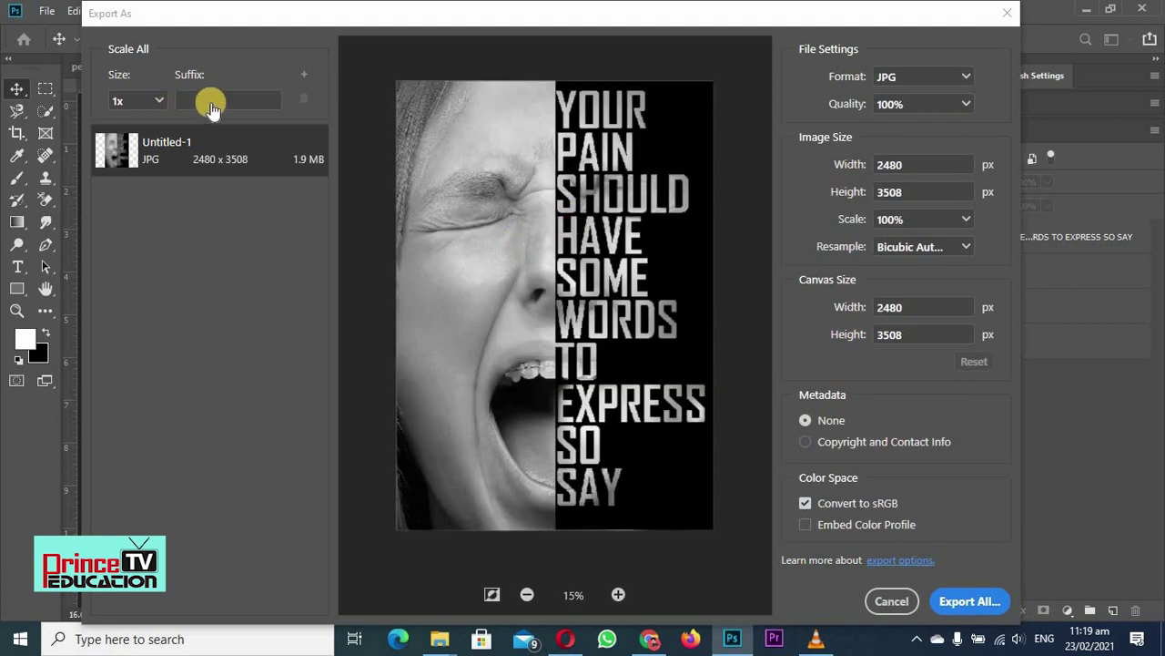
{"action": "left_click", "coordinate": [973, 601]}
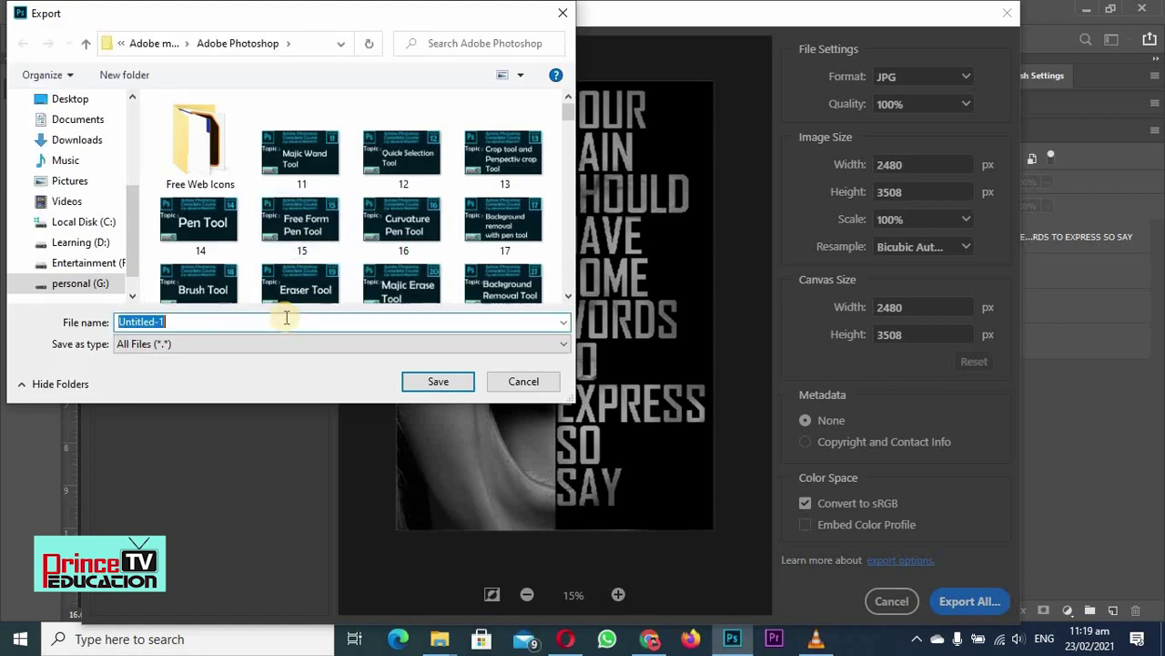
Step: Save the JPG under a new 'half face text' name, declining to overwrite text portrait.jpg
{"action": "type", "text": "Te"}
{"action": "key", "text": "BackSpace"}
{"action": "left_click", "coordinate": [375, 320]}
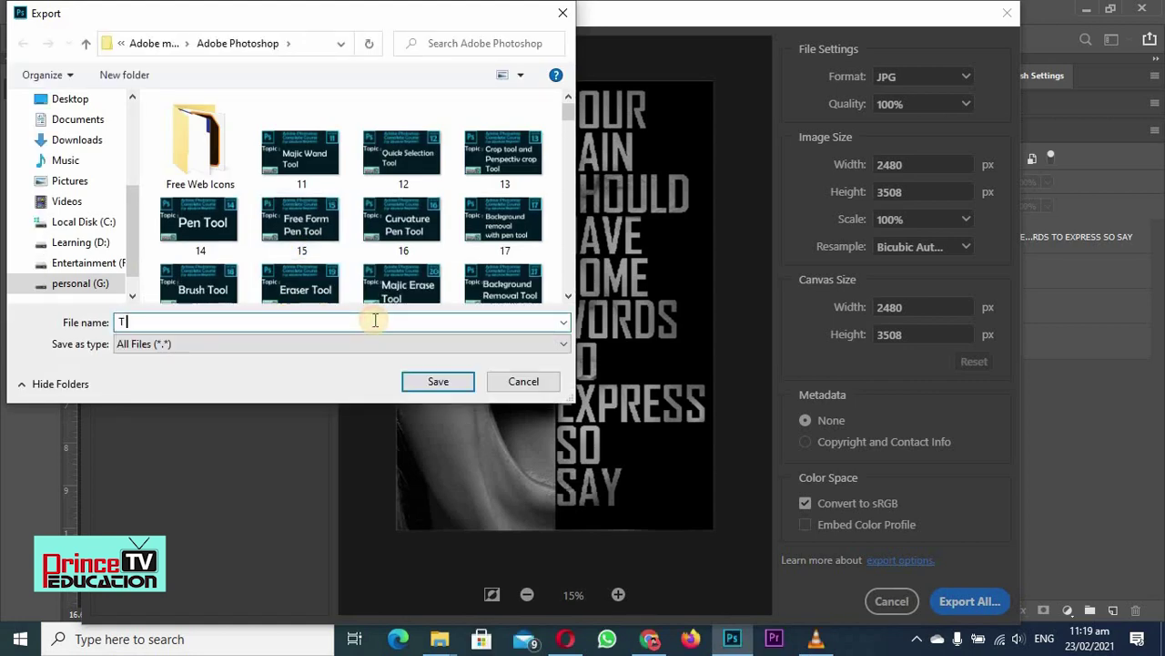
{"action": "type", "text": "ext Portrait"}
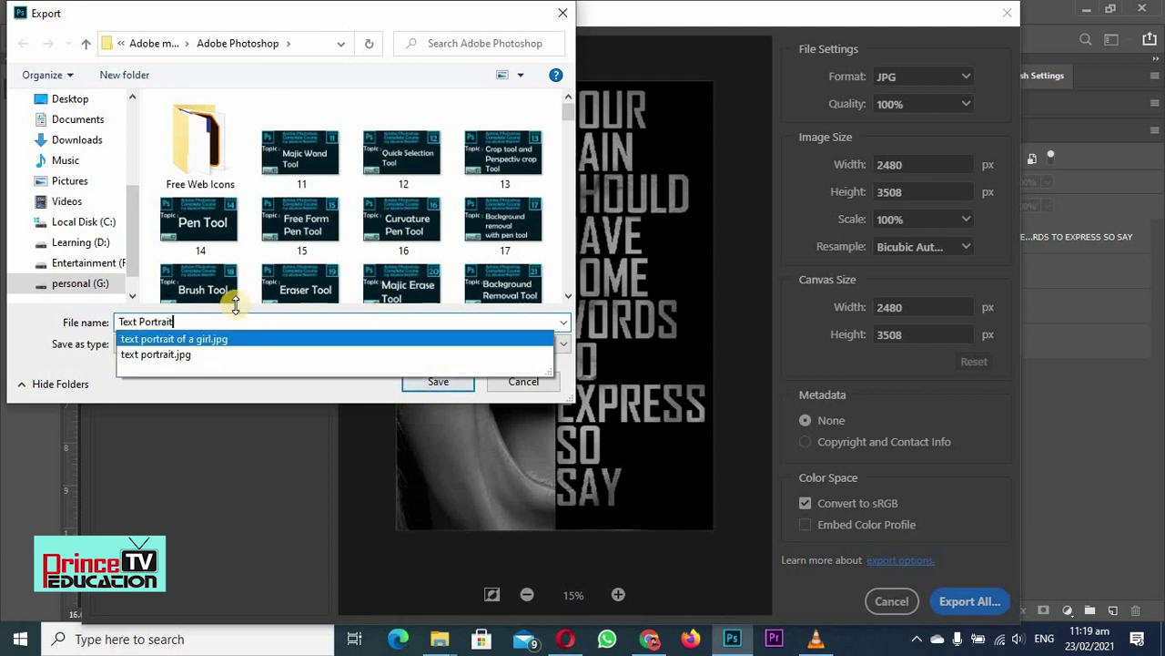
{"action": "left_click", "coordinate": [202, 356]}
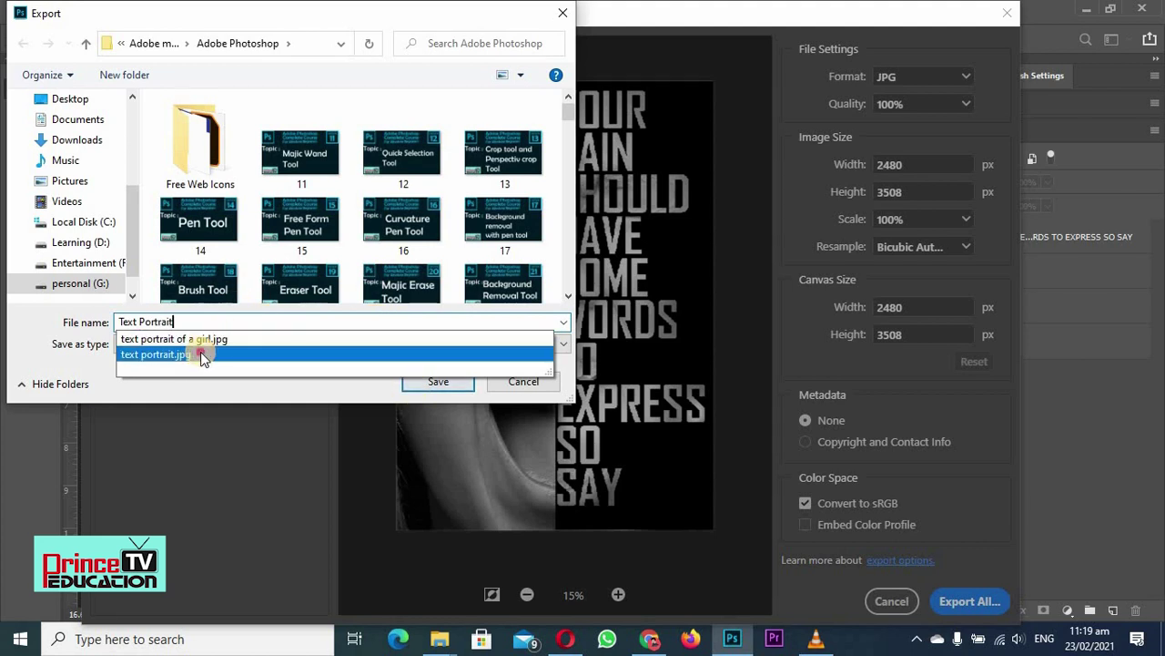
{"action": "left_click", "coordinate": [435, 383]}
{"action": "left_click", "coordinate": [689, 322]}
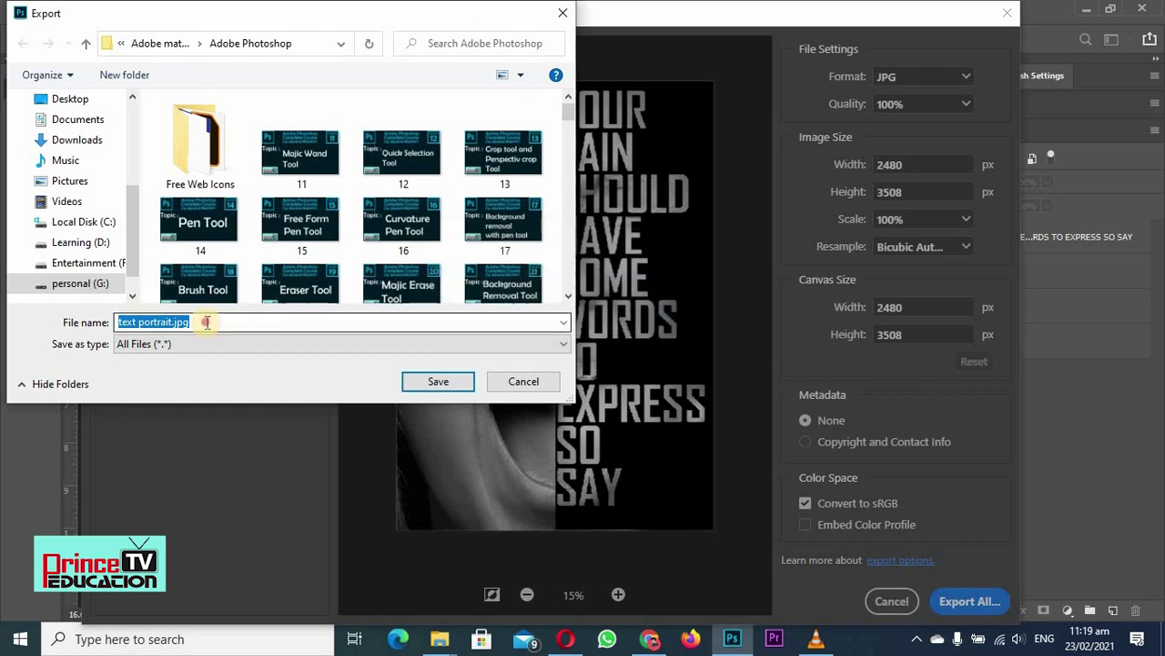
{"action": "type", "text": "half face"}
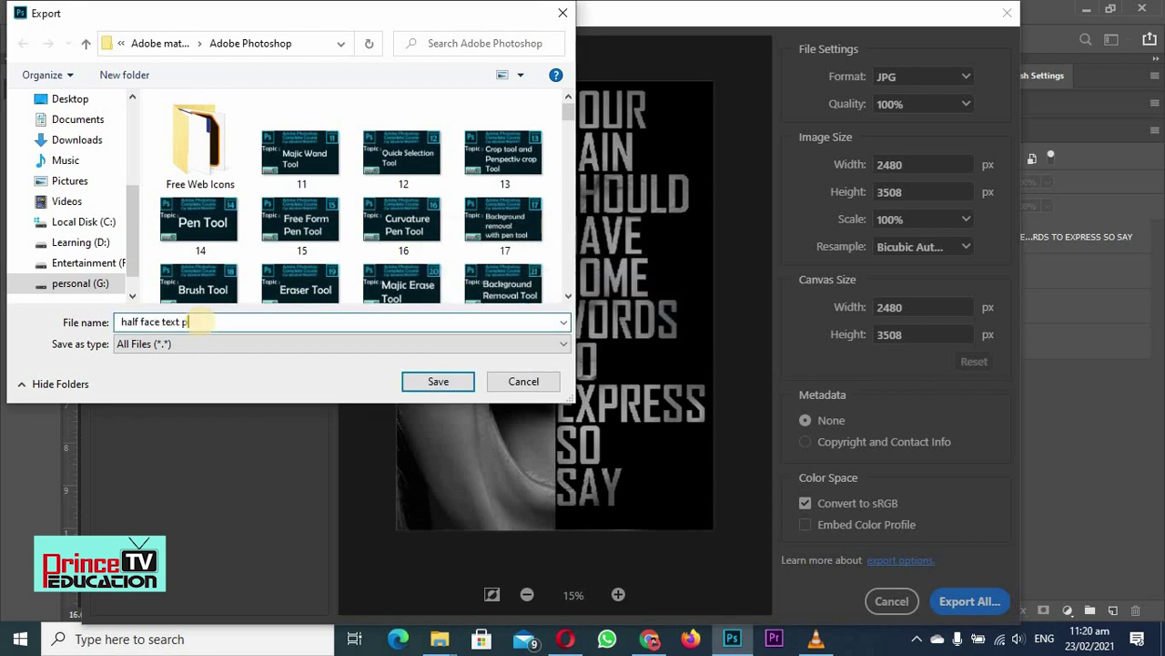
{"action": "left_click", "coordinate": [432, 386]}
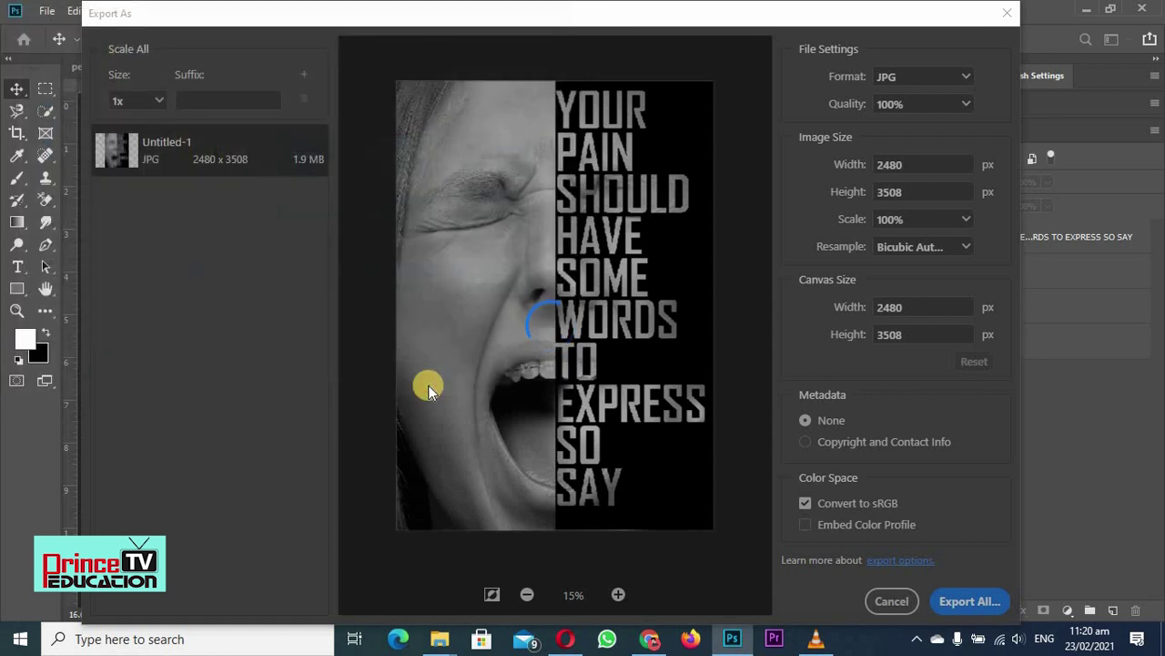